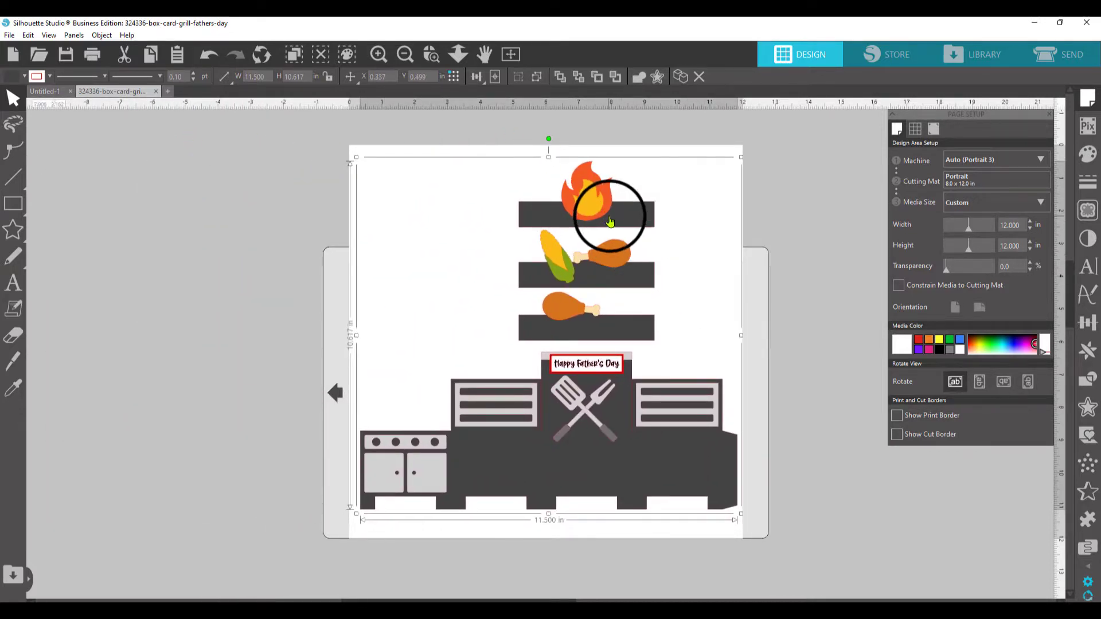
# Step: Ungroup the whole grill box card design so its pieces can be moved individually
pyautogui.rightClick(627, 211)
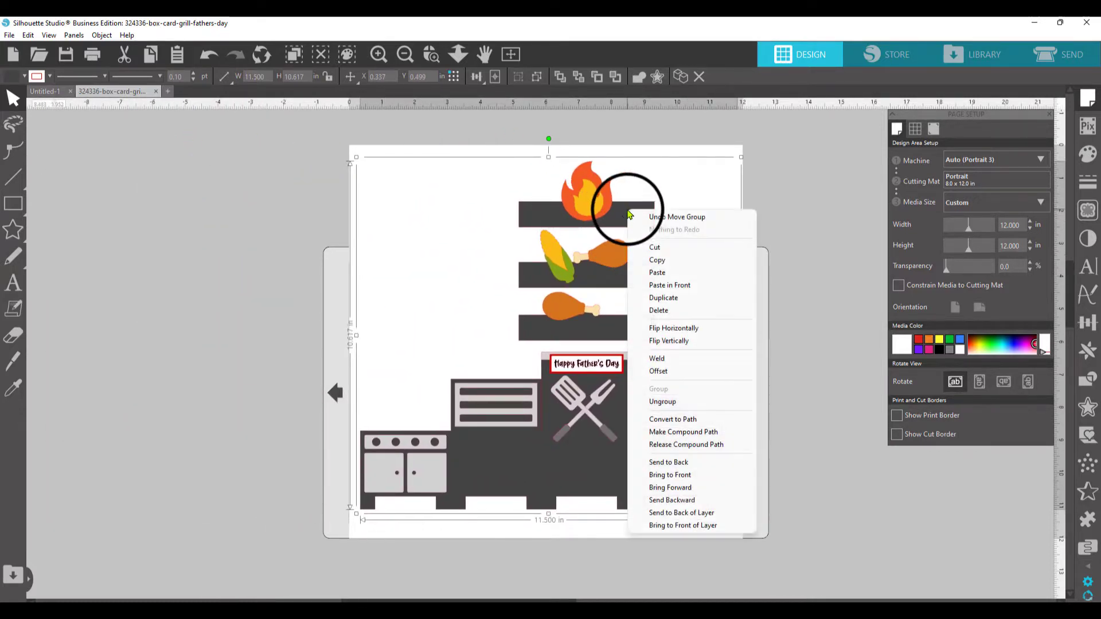
pyautogui.click(674, 402)
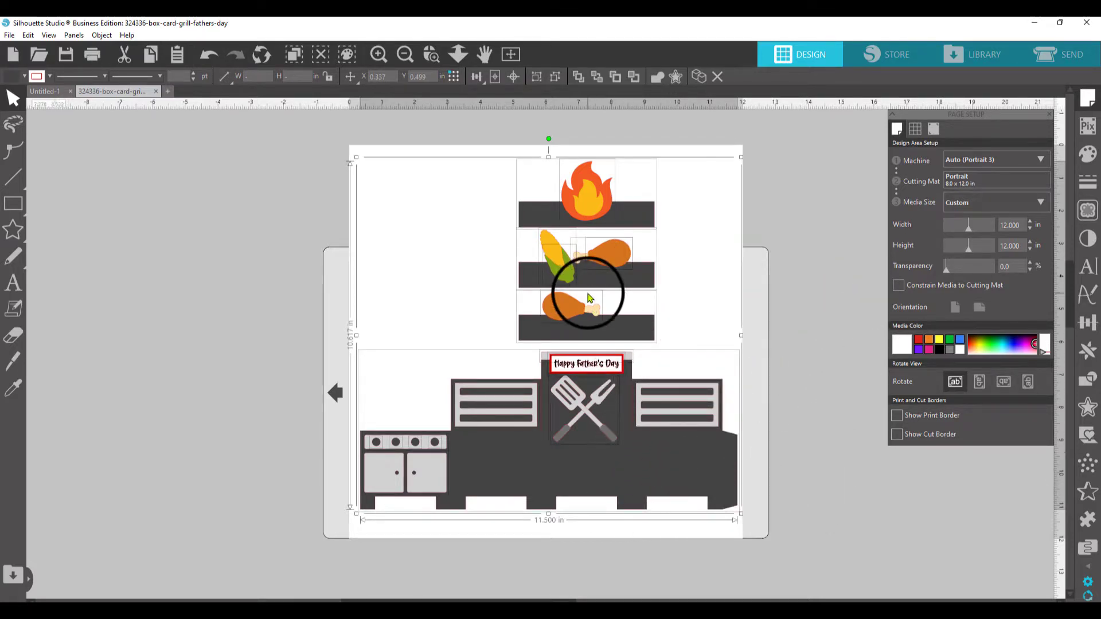
pyautogui.click(417, 234)
# Step: Move the dark flame, corn and drumstick strips and the large grill base off the page's left side, spacing the strips apart
pyautogui.moveTo(551, 192); pyautogui.dragTo(251, 192)
pyautogui.moveTo(534, 276); pyautogui.dragTo(191, 272)
pyautogui.moveTo(534, 327); pyautogui.dragTo(198, 322)
pyautogui.moveTo(554, 520); pyautogui.dragTo(138, 464)
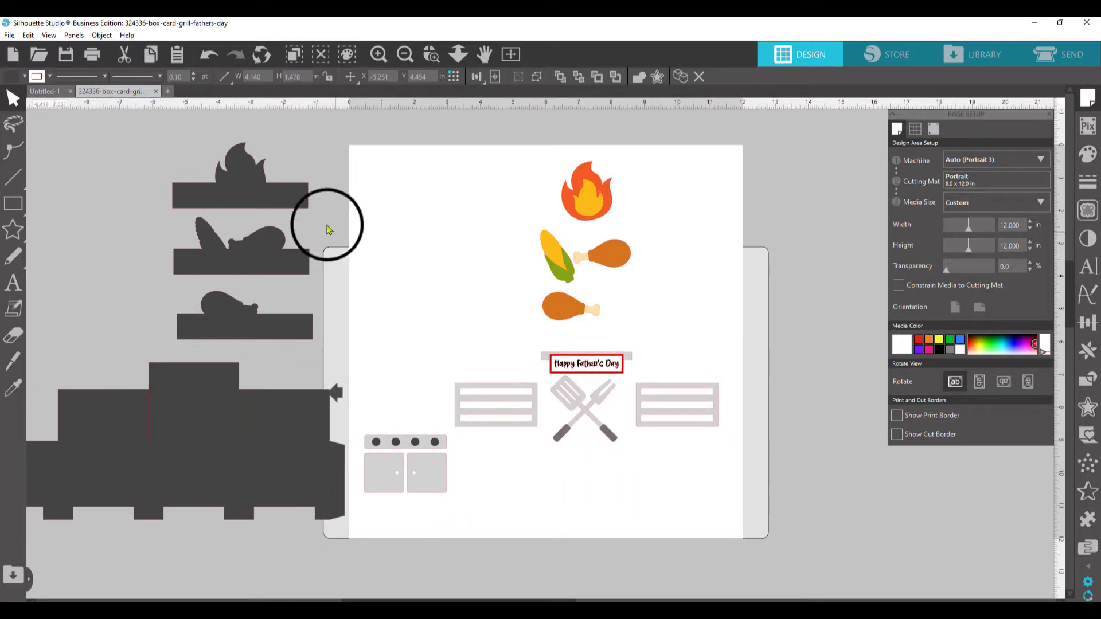
pyautogui.moveTo(255, 190); pyautogui.dragTo(225, 186)
pyautogui.moveTo(269, 263); pyautogui.dragTo(122, 310)
pyautogui.moveTo(222, 196); pyautogui.dragTo(123, 221)
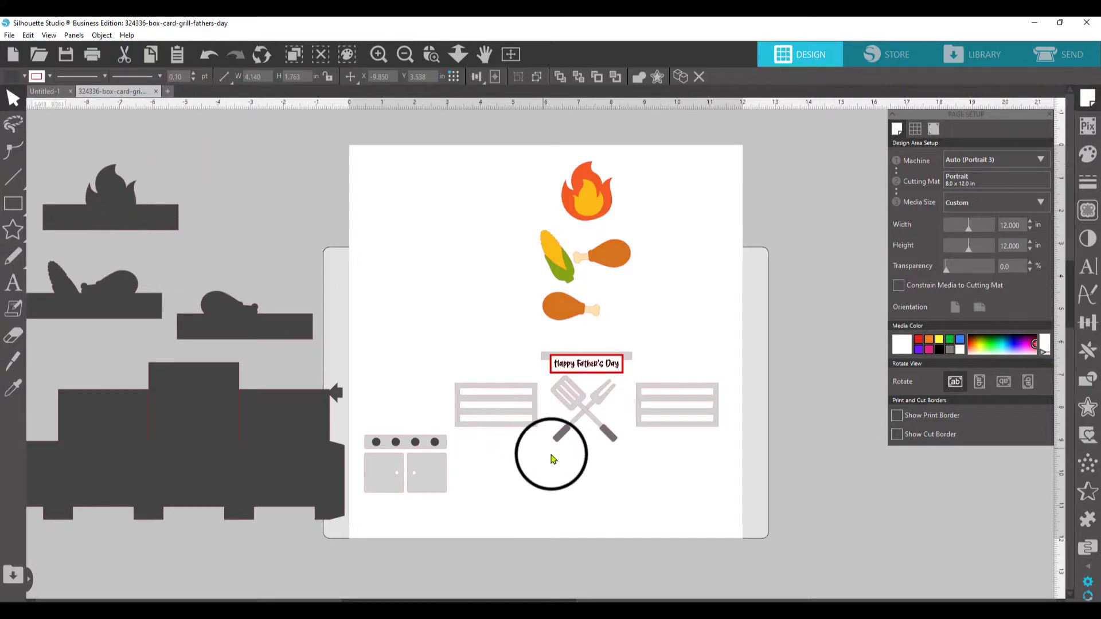
# Step: Ungroup the utensil with the lower-left dark handle and move that handle off the page near the dark pieces
pyautogui.click(561, 440)
pyautogui.rightClick(561, 440)
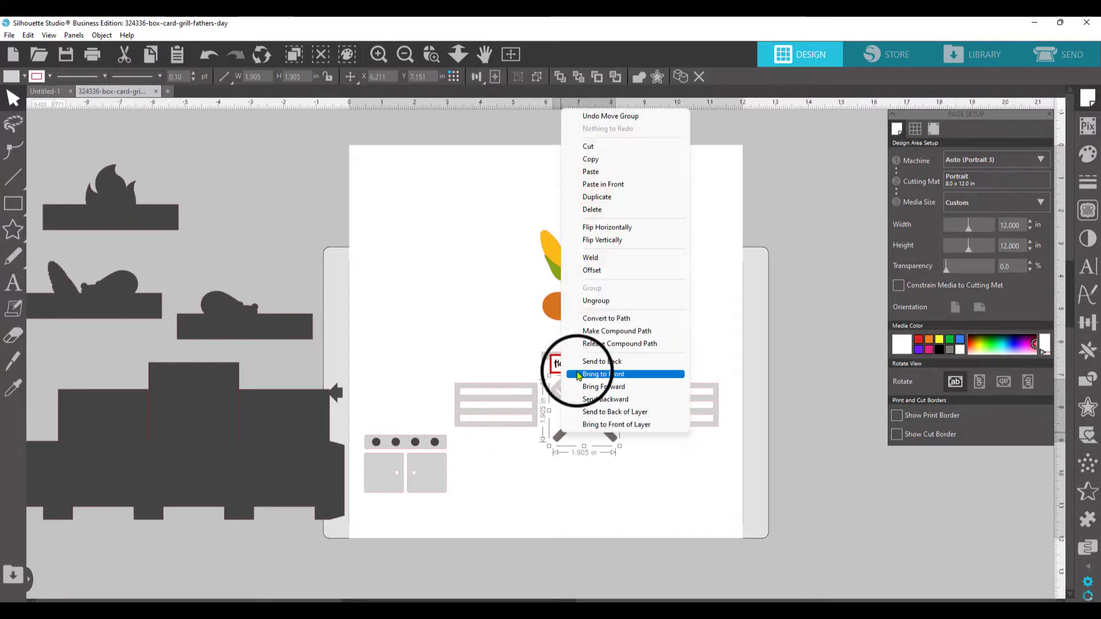
pyautogui.click(609, 303)
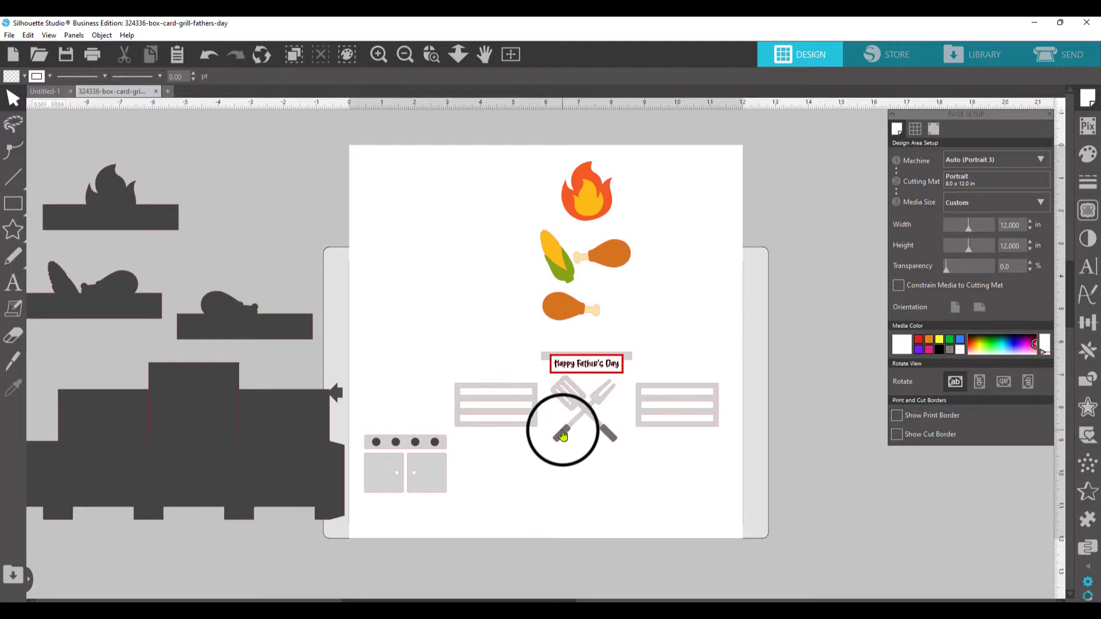
pyautogui.moveTo(566, 430); pyautogui.dragTo(210, 252)
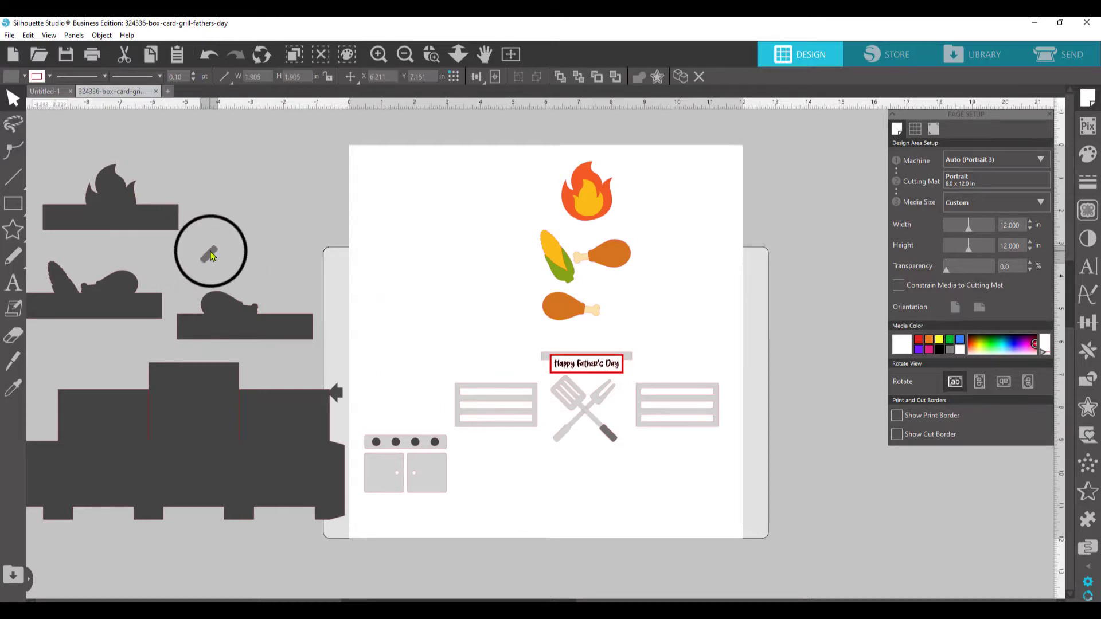
# Step: Ungroup the other crossed utensil and move its dark handle off the page beside the first handle
pyautogui.click(577, 440)
pyautogui.moveTo(611, 441)
pyautogui.mouseDown()
pyautogui.moveTo(486, 370)
pyautogui.moveTo(516, 398)
pyautogui.moveTo(614, 438)
pyautogui.mouseUp()
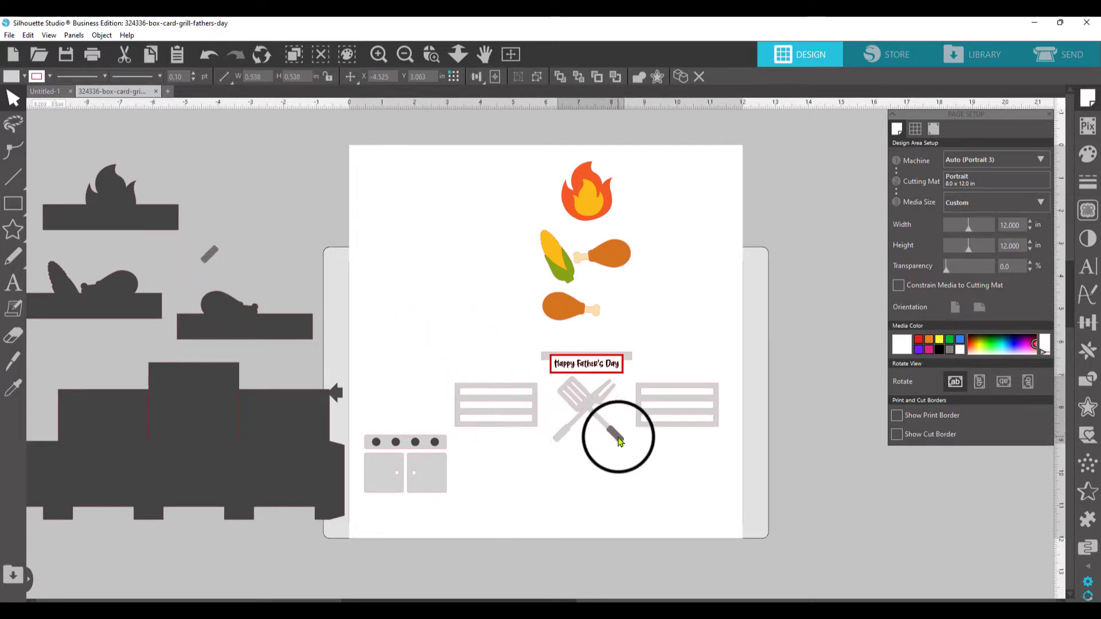
pyautogui.rightClick(621, 443)
pyautogui.click(645, 307)
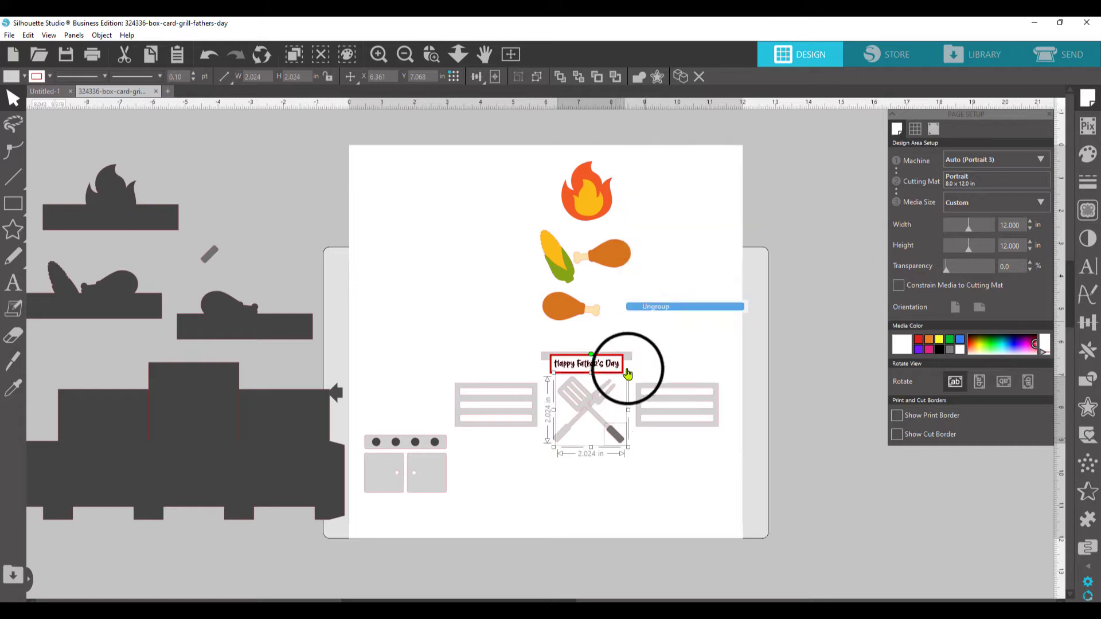
pyautogui.click(620, 450)
pyautogui.moveTo(619, 450); pyautogui.dragTo(236, 253)
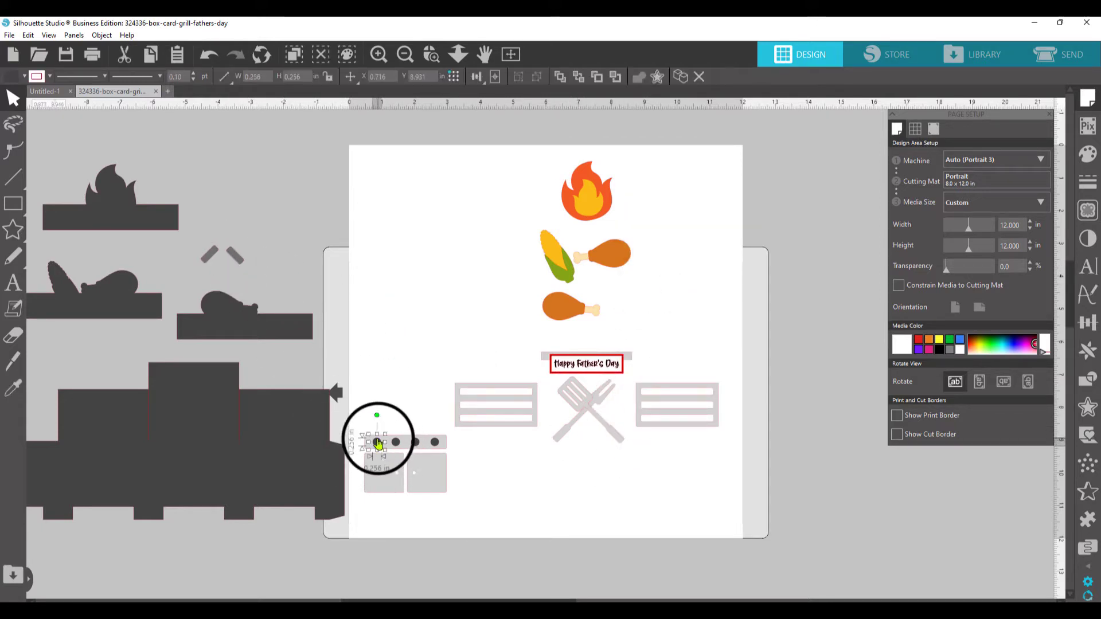
# Step: Move the four dark round knobs from the side burner off the page among the other dark pieces
pyautogui.moveTo(376, 442); pyautogui.dragTo(263, 289)
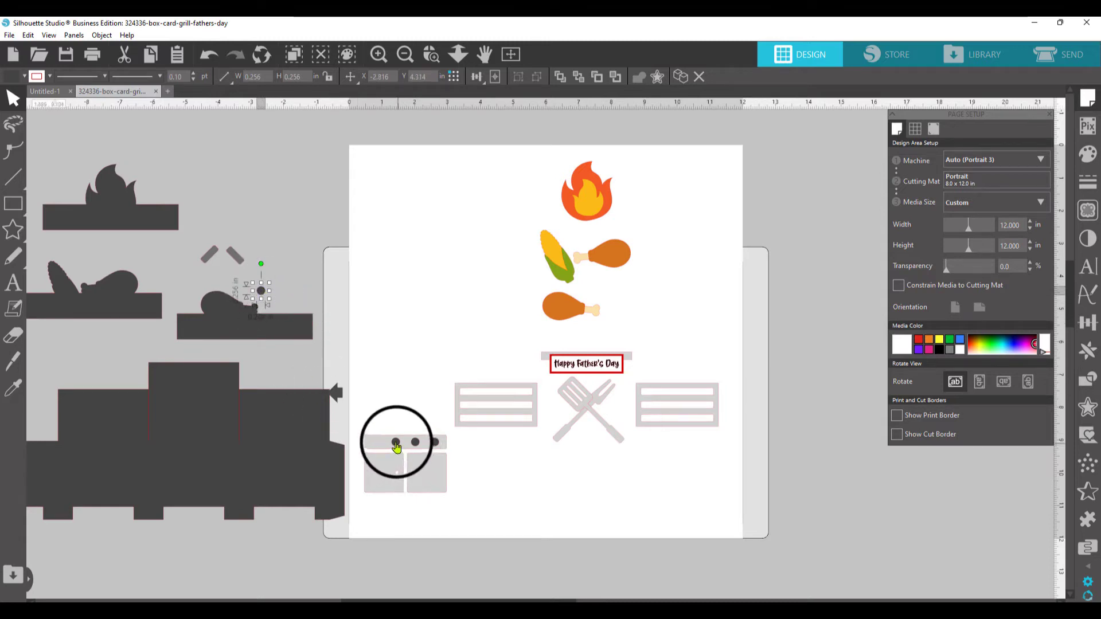
pyautogui.moveTo(395, 441); pyautogui.dragTo(291, 253)
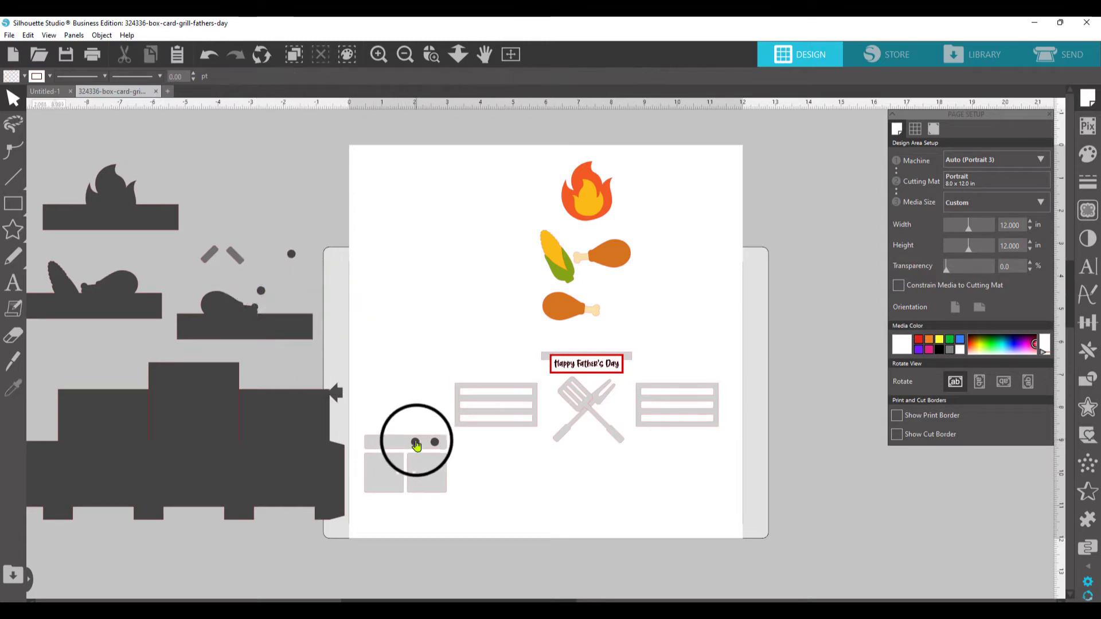
pyautogui.moveTo(415, 441); pyautogui.dragTo(265, 222)
pyautogui.moveTo(434, 444); pyautogui.dragTo(231, 148)
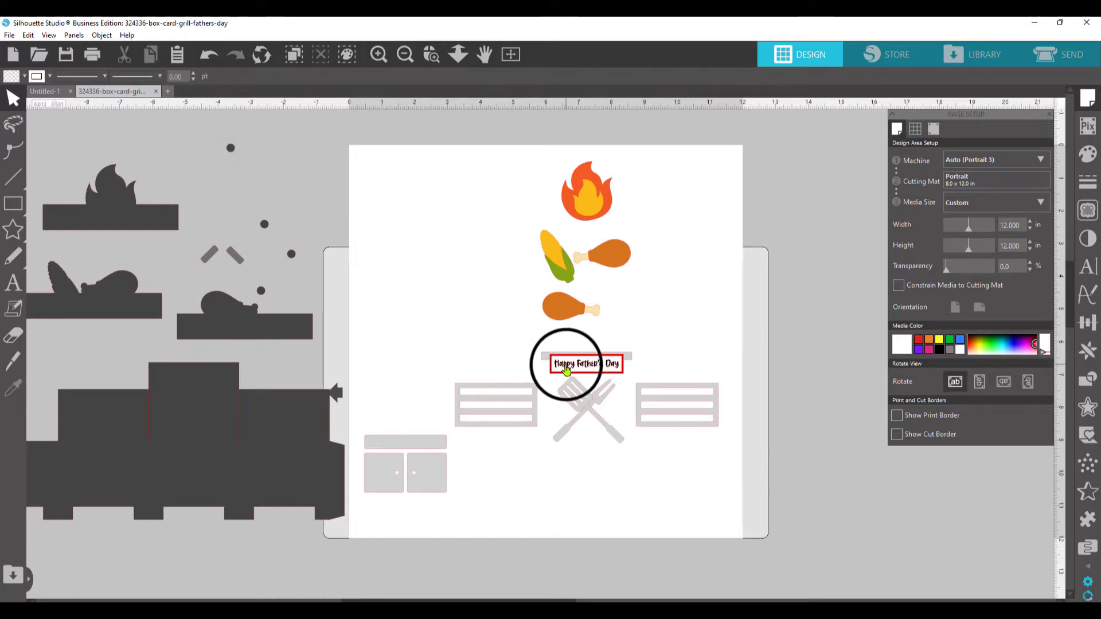
# Step: Move the red label backing off the page and place the "Happy Father's Day" label on an empty area right of the drumstick
pyautogui.moveTo(566, 367); pyautogui.dragTo(273, 182)
pyautogui.click(697, 323)
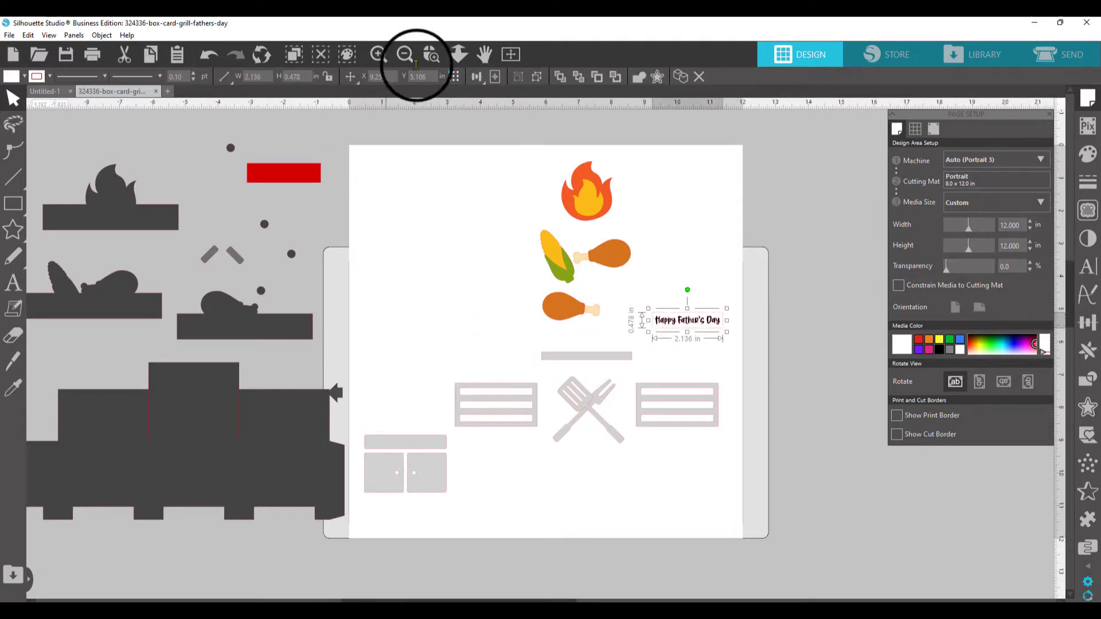
# Step: Erase all the "Happy Father's Day" lettering inside the white label with the Eraser tool
pyautogui.click(432, 54)
pyautogui.click(708, 332)
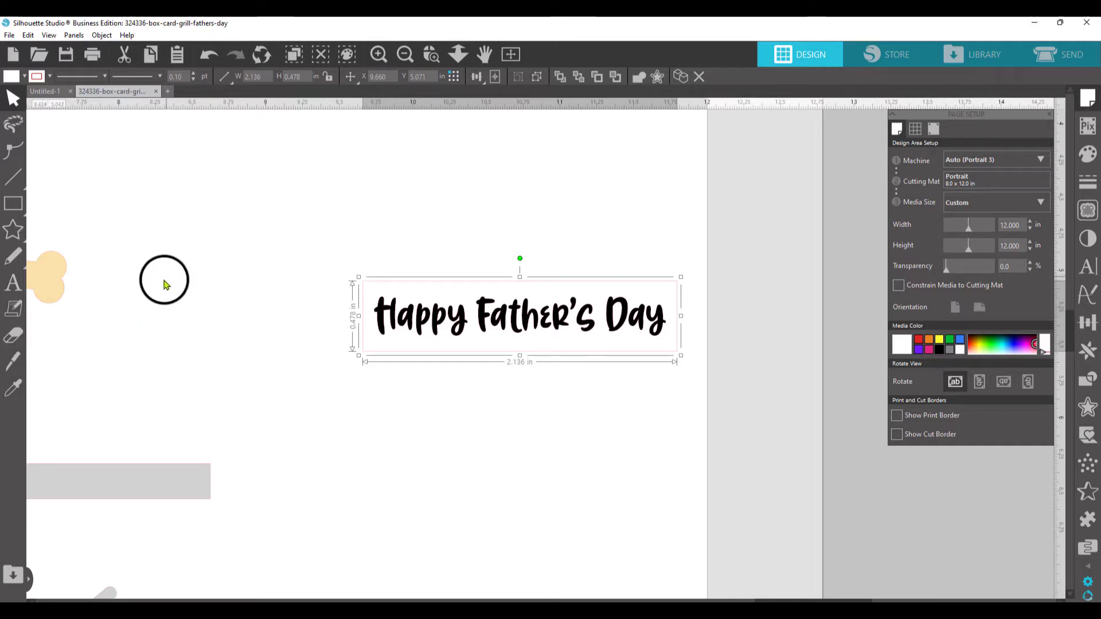
pyautogui.click(15, 336)
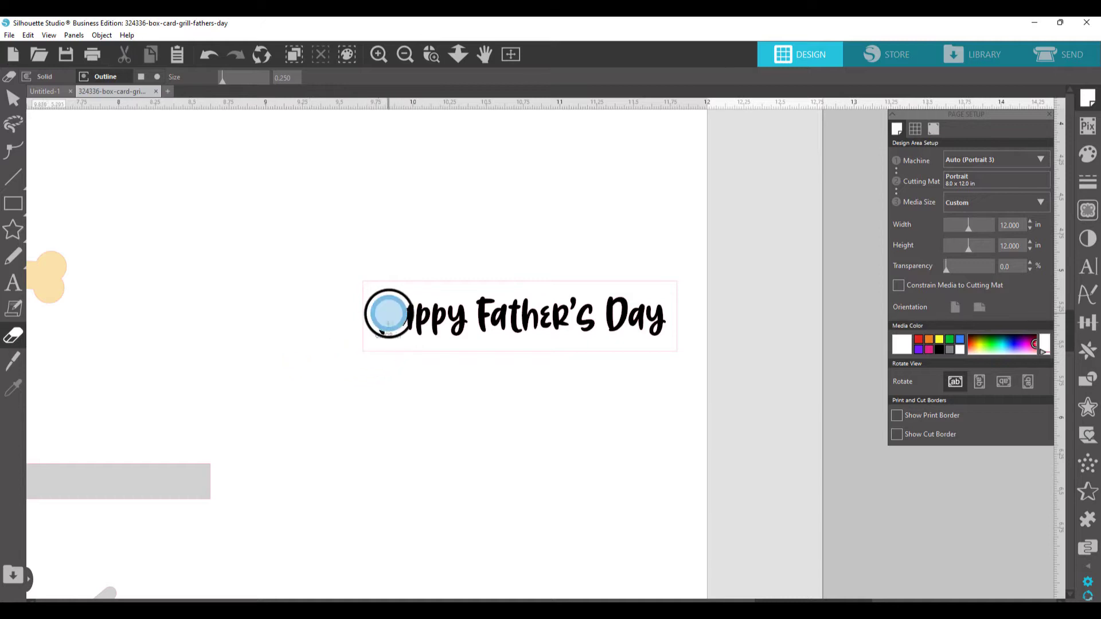
pyautogui.moveTo(388, 313)
pyautogui.mouseDown()
pyautogui.moveTo(592, 307)
pyautogui.moveTo(588, 323)
pyautogui.moveTo(658, 321)
pyautogui.moveTo(597, 304)
pyautogui.mouseUp()
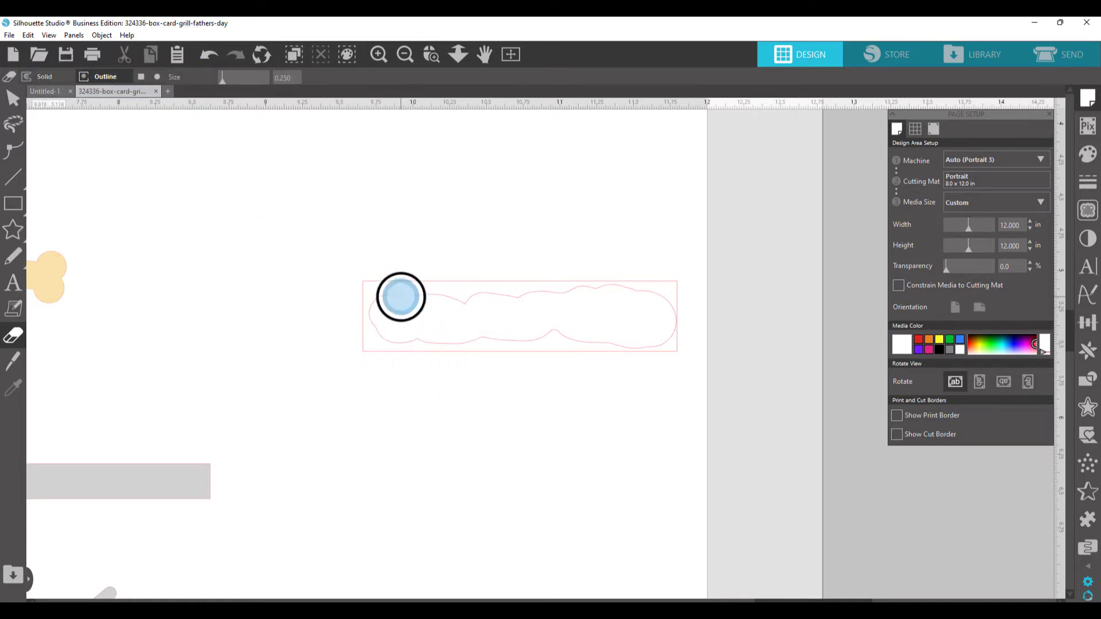
pyautogui.click(11, 99)
# Step: Release the erased label's compound path and weld its pieces into one plain rectangle, shifting it slightly up and left
pyautogui.moveTo(426, 266); pyautogui.dragTo(715, 371)
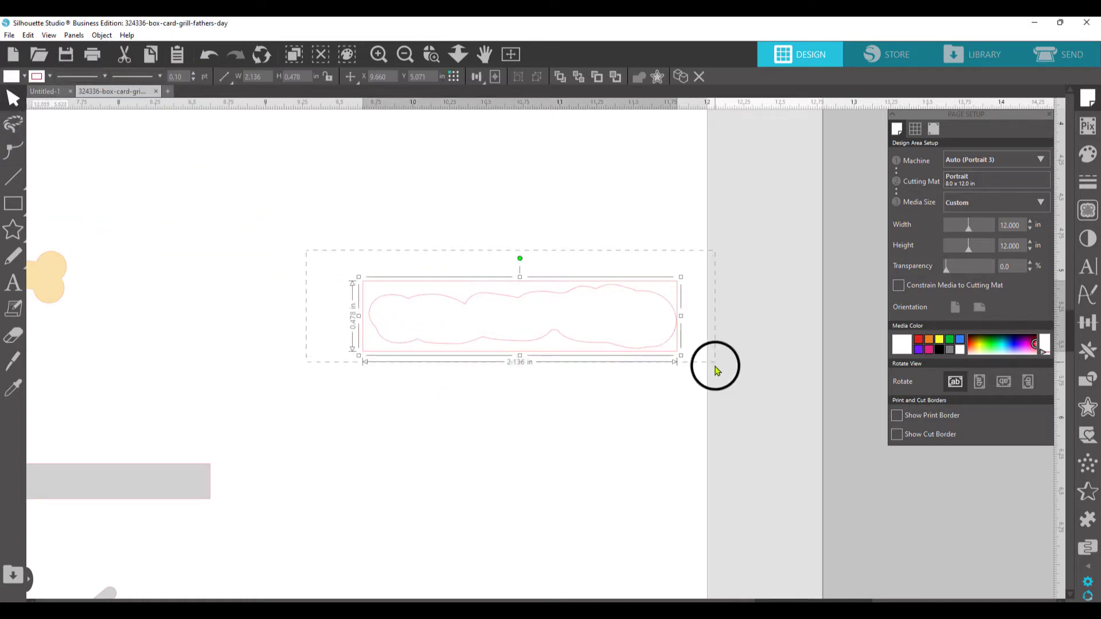
pyautogui.click(101, 39)
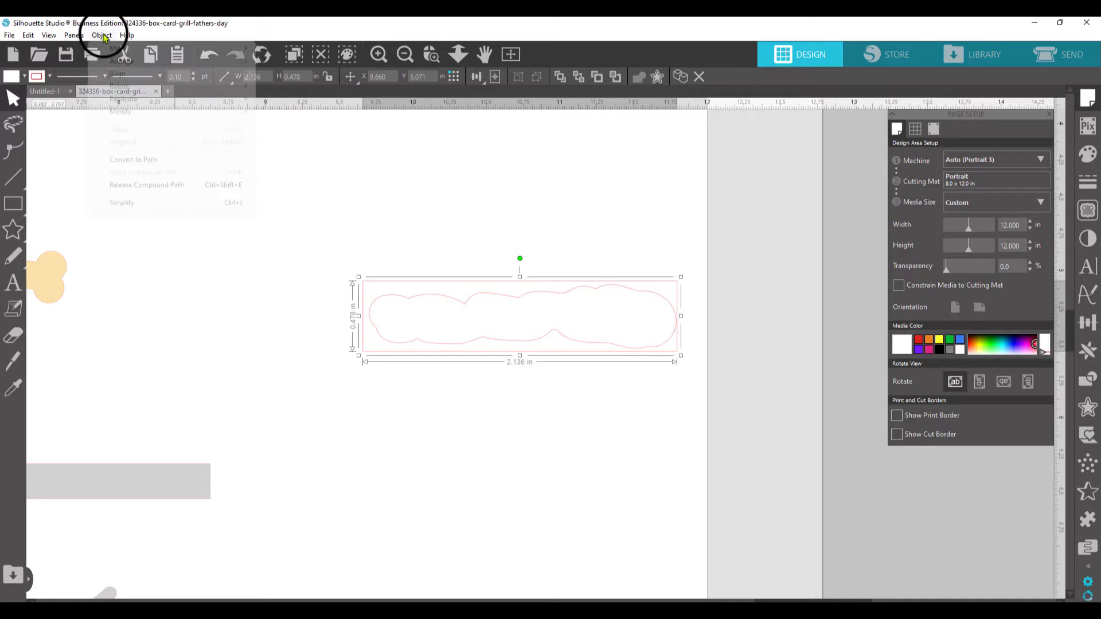
pyautogui.click(145, 186)
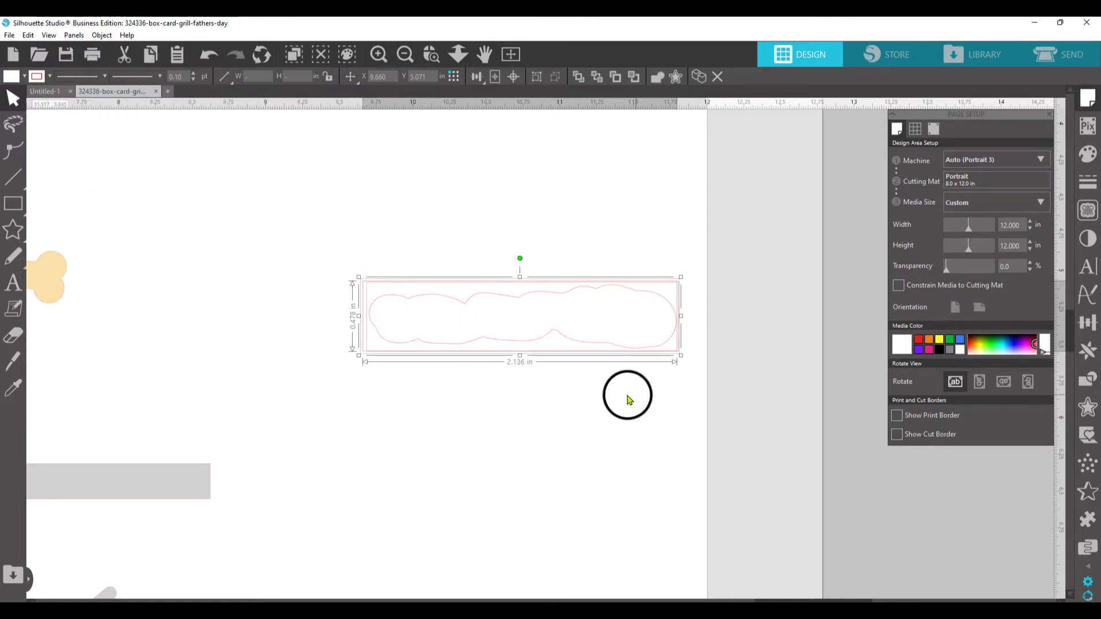
pyautogui.rightClick(544, 323)
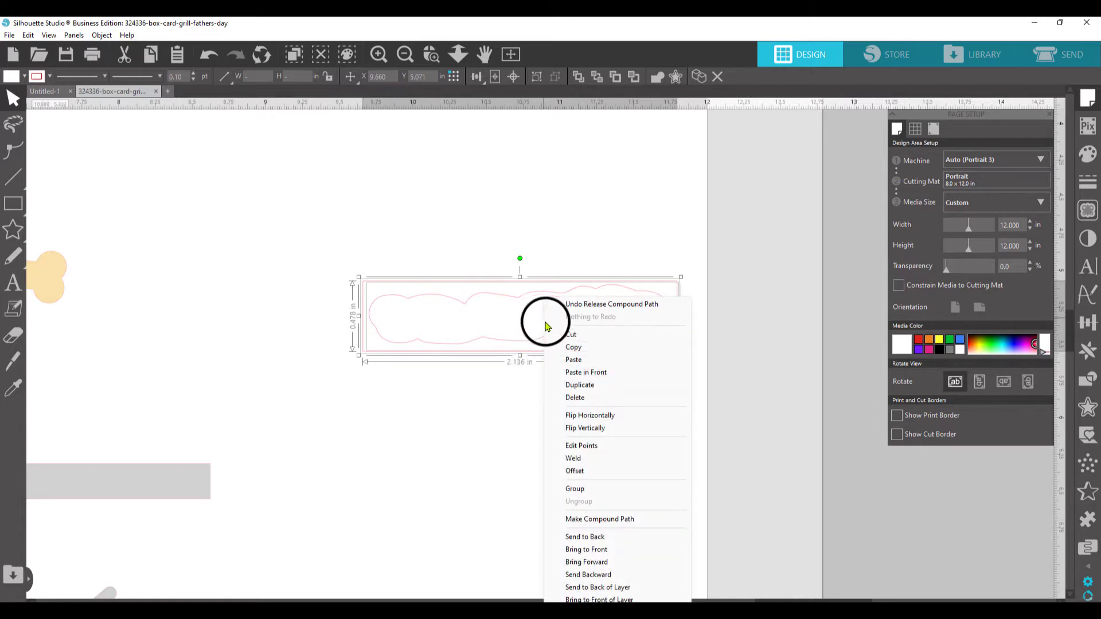
pyautogui.click(588, 459)
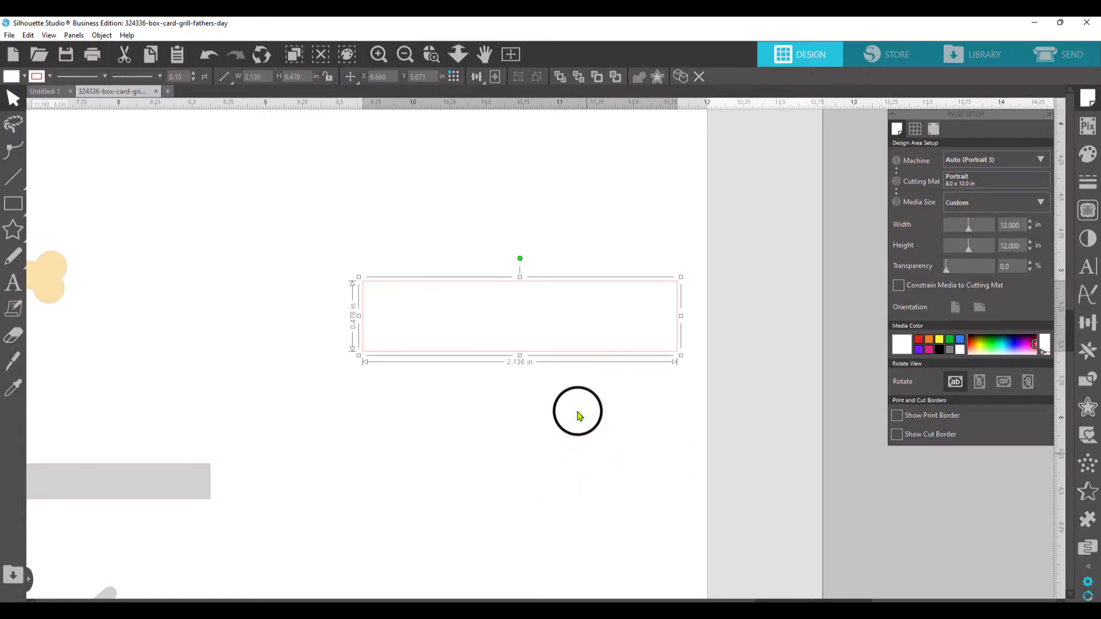
pyautogui.moveTo(559, 326); pyautogui.dragTo(485, 284)
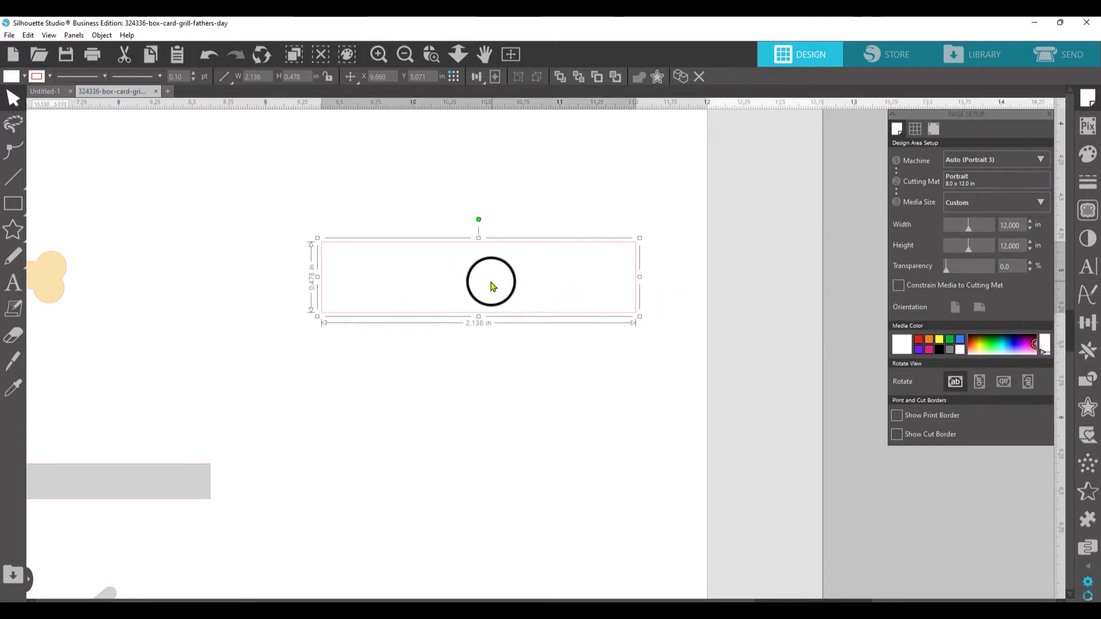
# Step: Add a "Happy Birhtday" text line over the blank label and shift it left so its second word can be reached
pyautogui.click(12, 282)
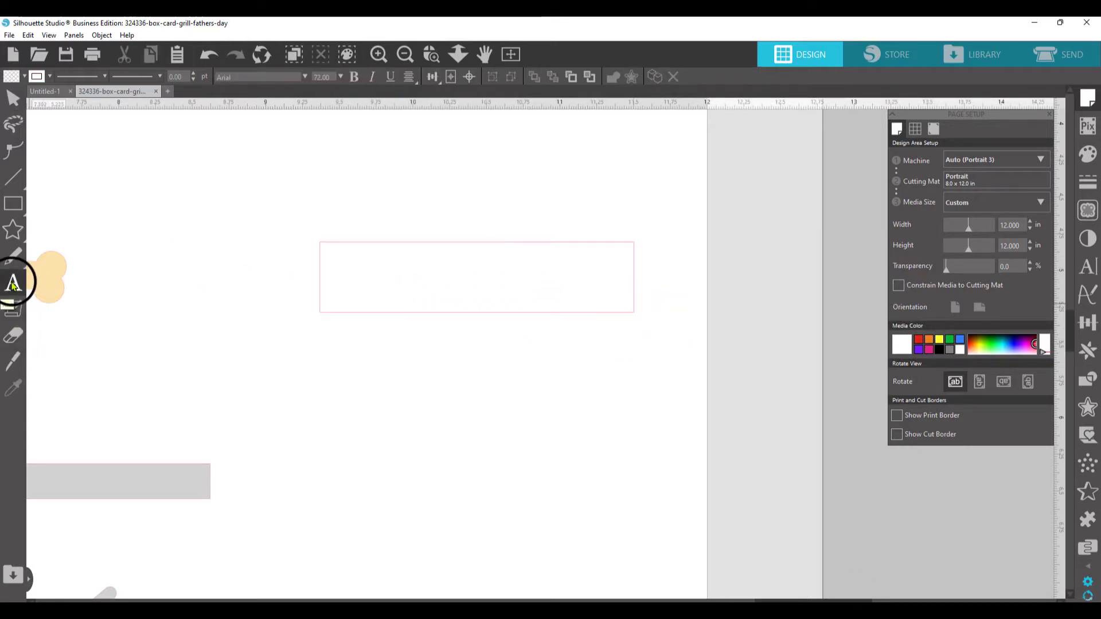
pyautogui.click(385, 279)
pyautogui.write('H')
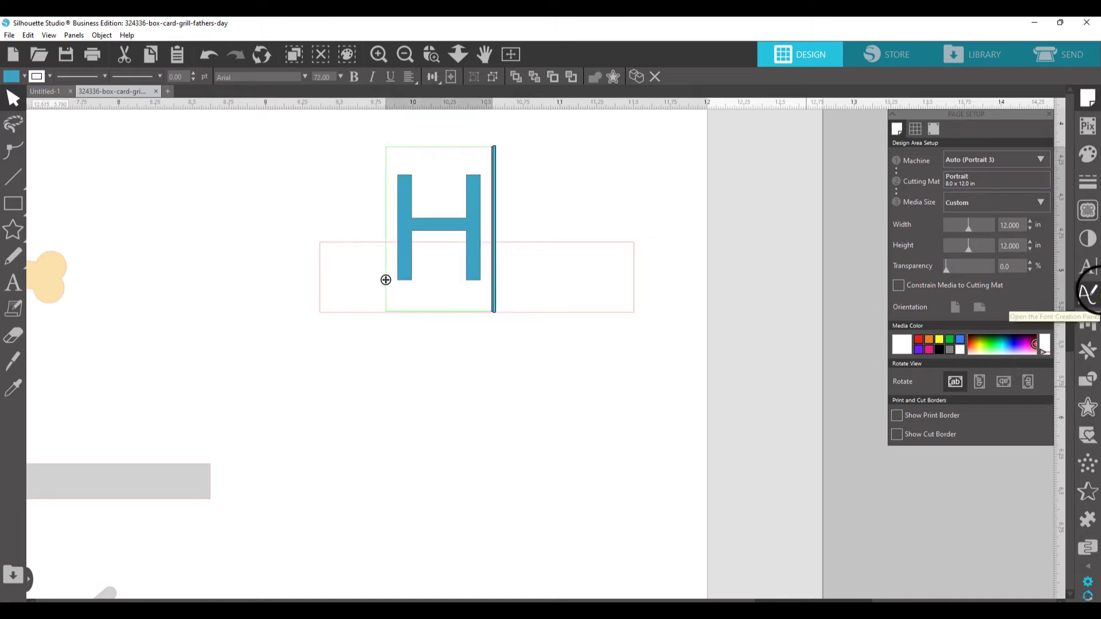
pyautogui.write('appy B')
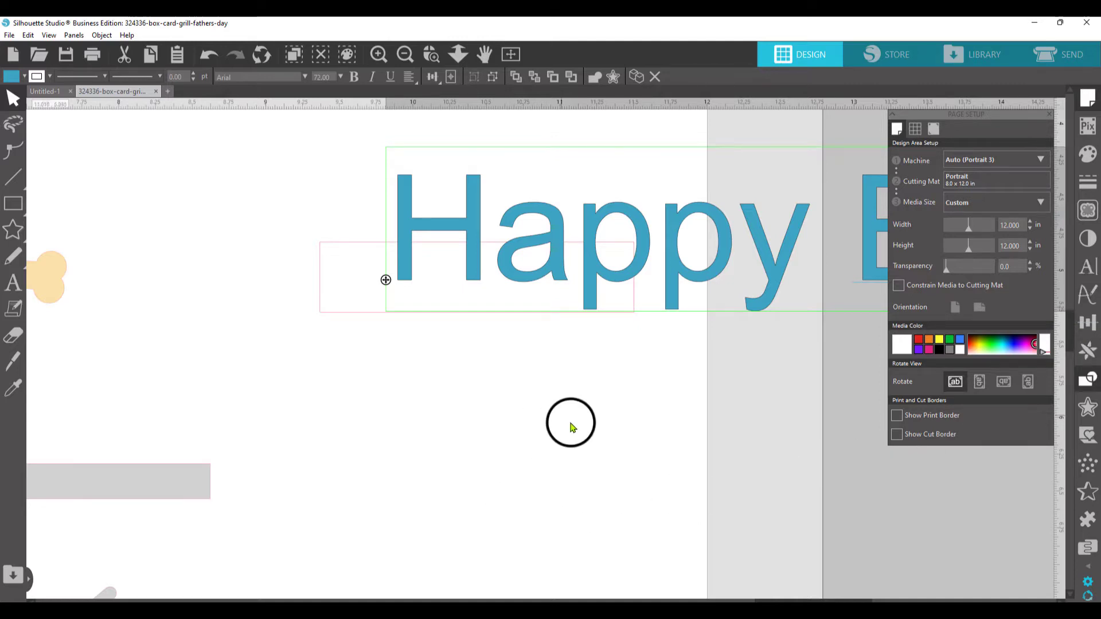
pyautogui.click(570, 428)
pyautogui.moveTo(405, 263); pyautogui.dragTo(49, 327)
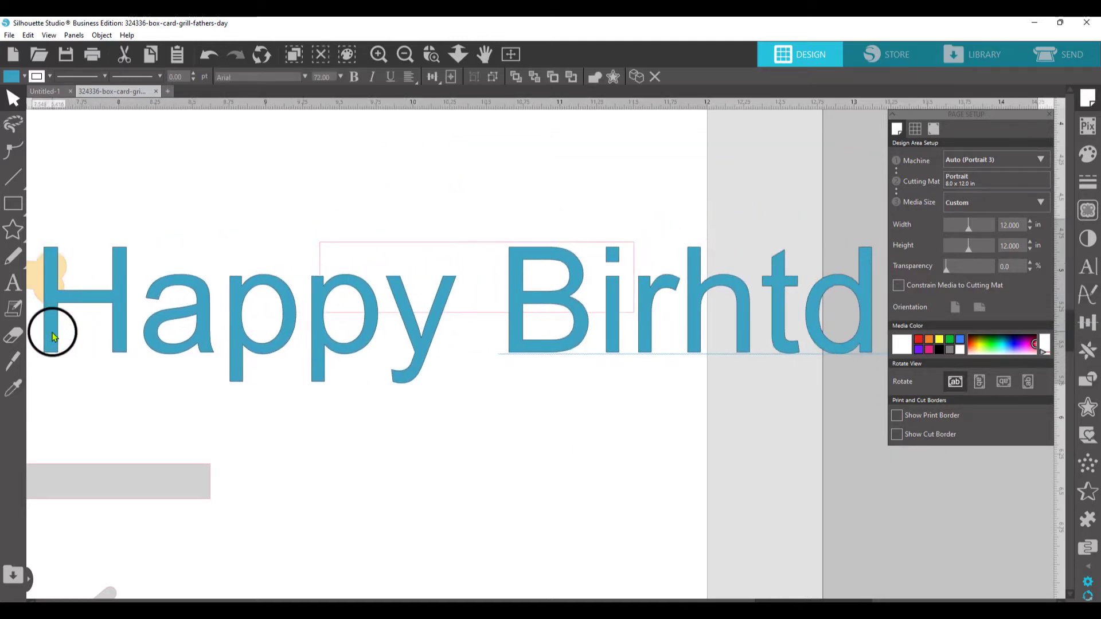
# Step: Correct the swapped letters in the second word so the text reads "Happy Birthday"
pyautogui.click(697, 318)
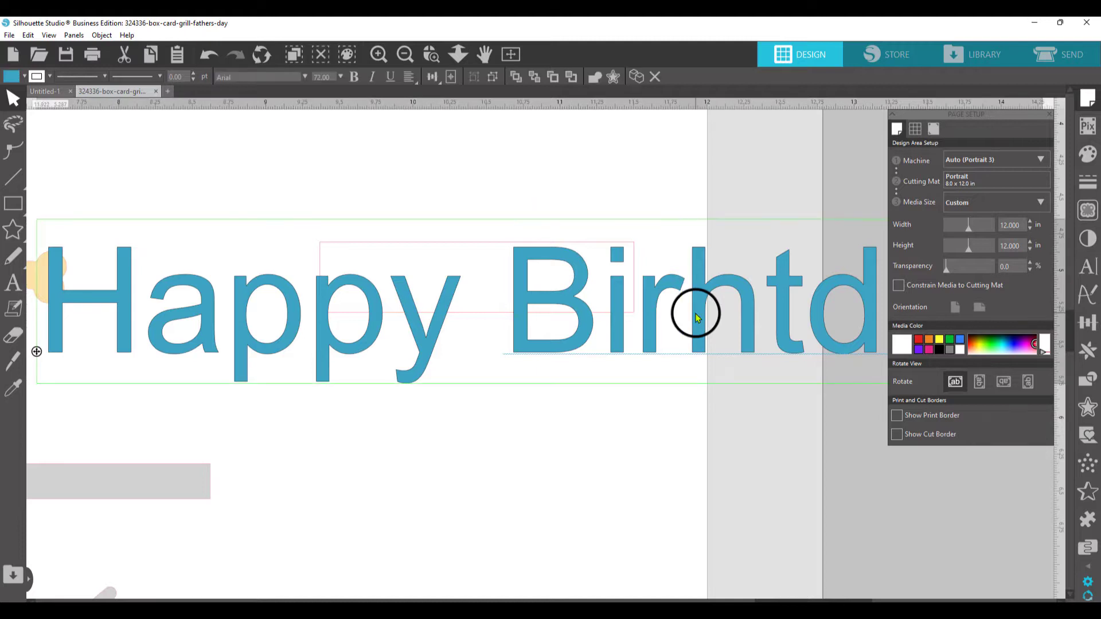
pyautogui.moveTo(749, 317); pyautogui.dragTo(693, 308)
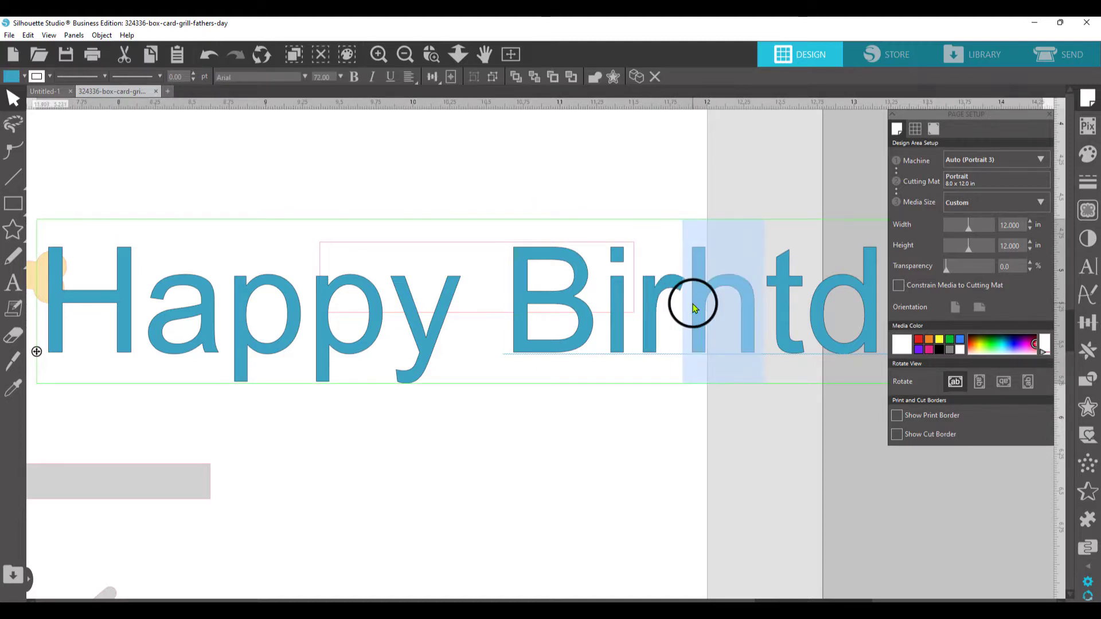
pyautogui.moveTo(794, 315); pyautogui.dragTo(700, 312)
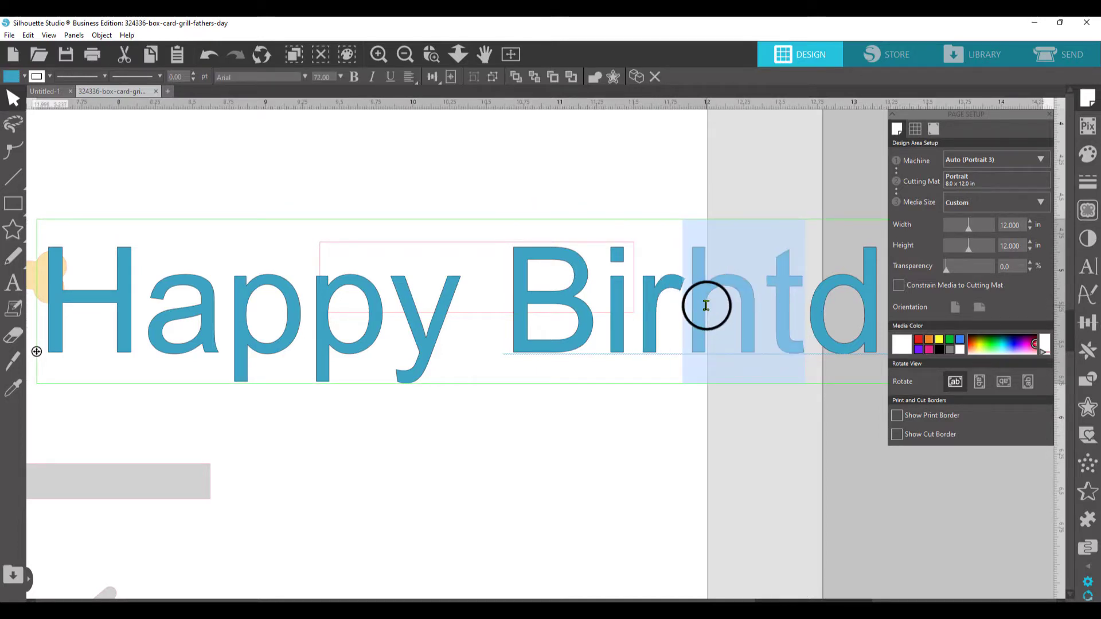
pyautogui.write('th')
pyautogui.click(568, 451)
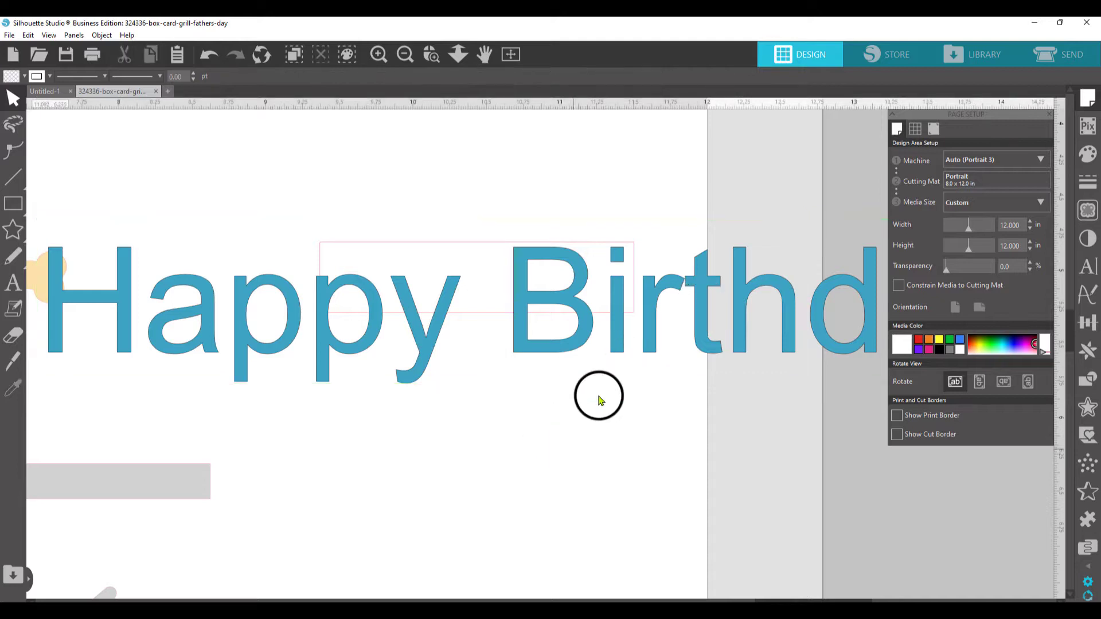
# Step: Scale the "Happy Birthday" text down to about 1.82 in wide and position it inside the blank label rectangle
pyautogui.moveTo(575, 337); pyautogui.dragTo(337, 311)
pyautogui.click(505, 341)
pyautogui.click(757, 329)
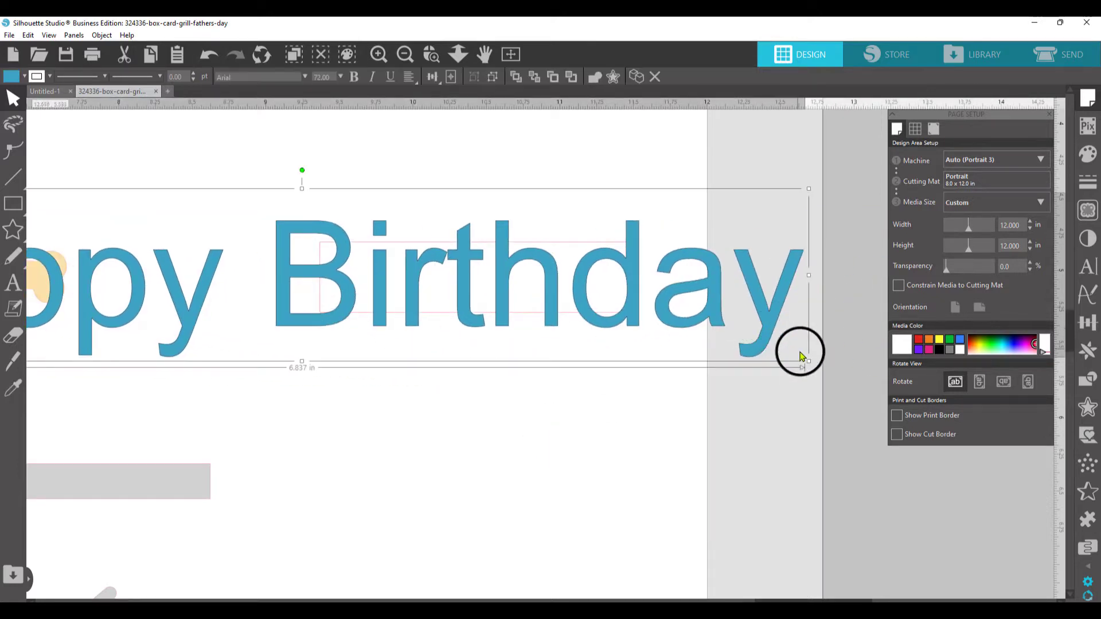
pyautogui.moveTo(809, 363); pyautogui.dragTo(602, 296)
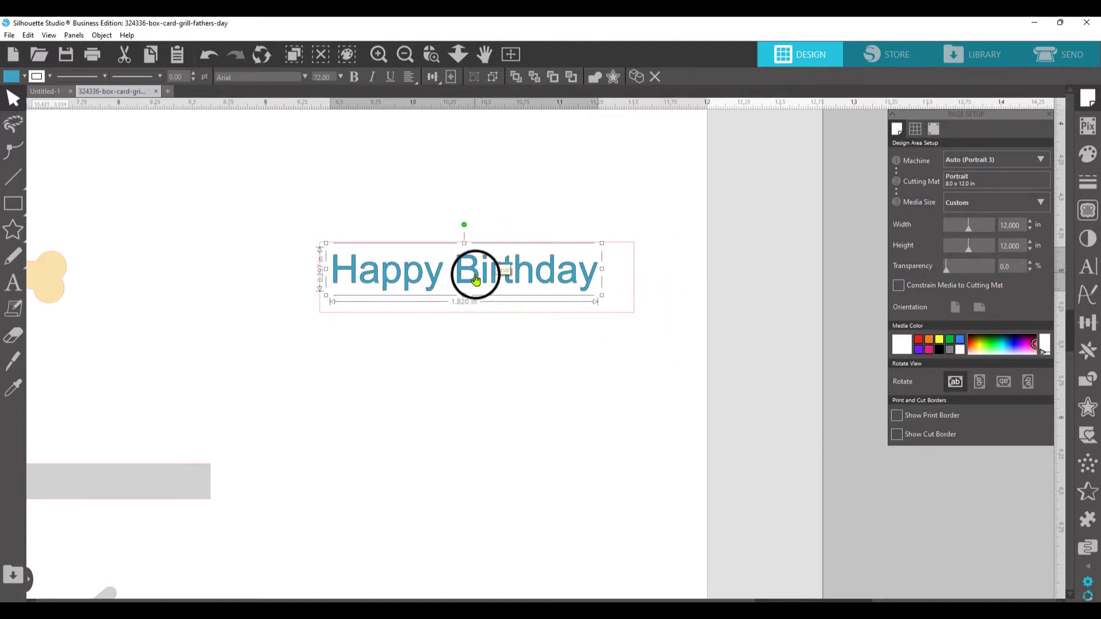
# Step: Change the "Happy Birthday" text's font to 212 Moon Child Caps
pyautogui.click(1088, 267)
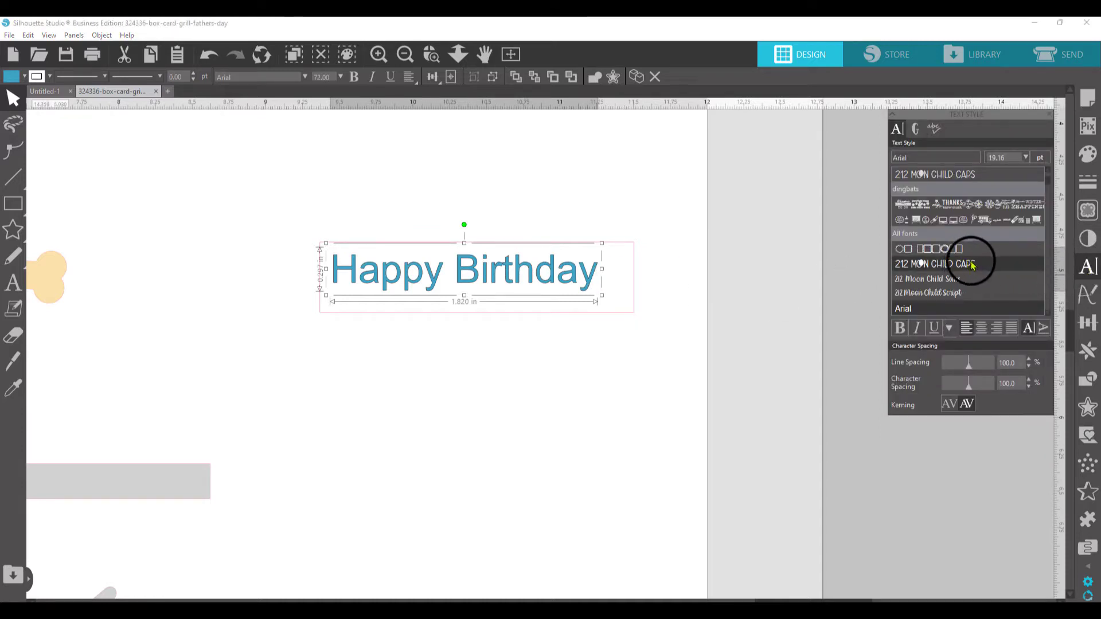
pyautogui.click(994, 265)
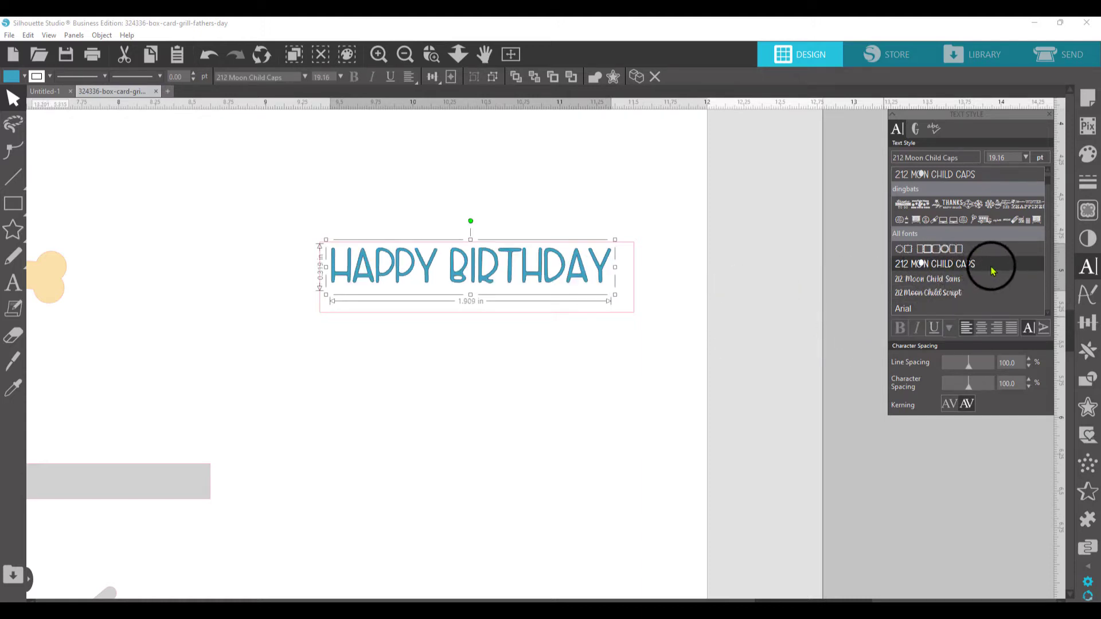
# Step: Enlarge the "Happy Birthday" text to about 2.05 in wide, place it inside the label rectangle and fill it black
pyautogui.moveTo(484, 283); pyautogui.dragTo(499, 291)
pyautogui.moveTo(629, 279); pyautogui.dragTo(647, 282)
pyautogui.moveTo(534, 285); pyautogui.dragTo(522, 282)
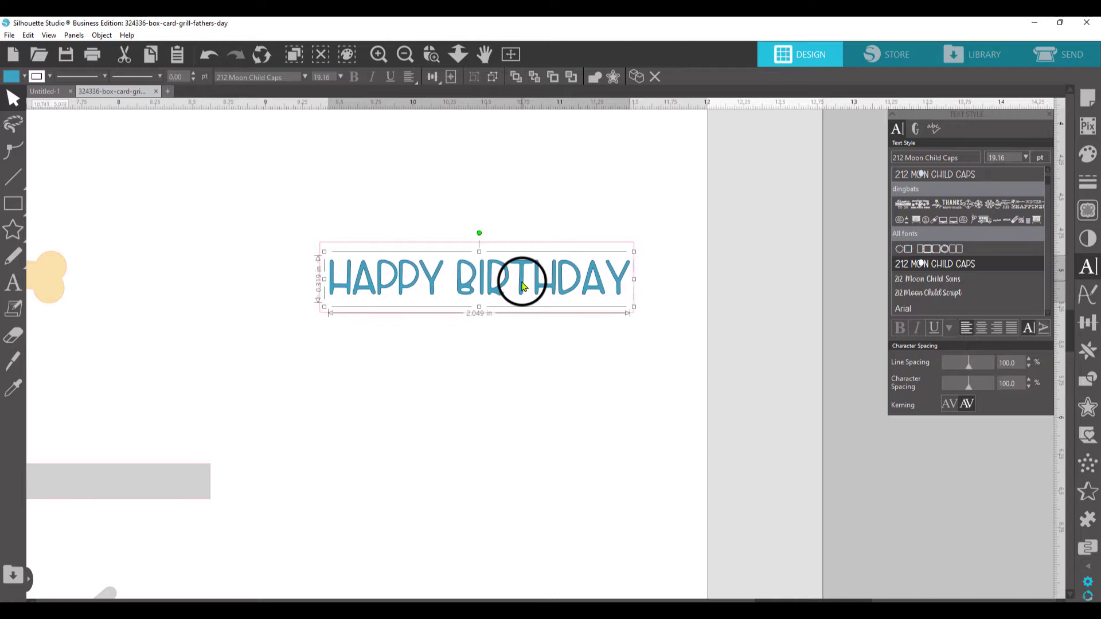
pyautogui.click(12, 79)
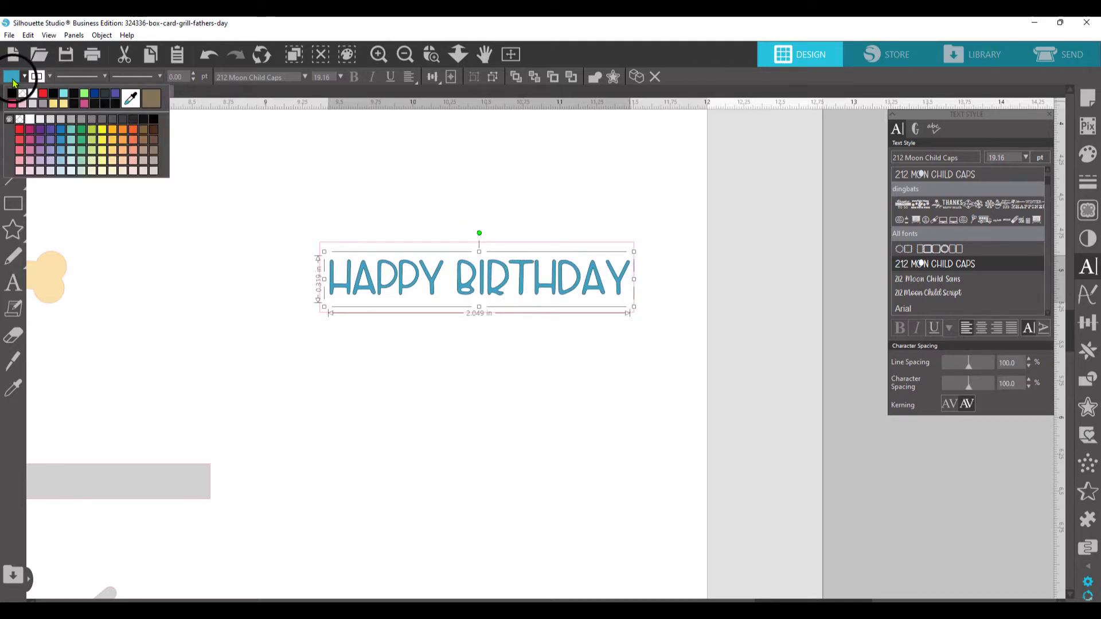
pyautogui.click(11, 96)
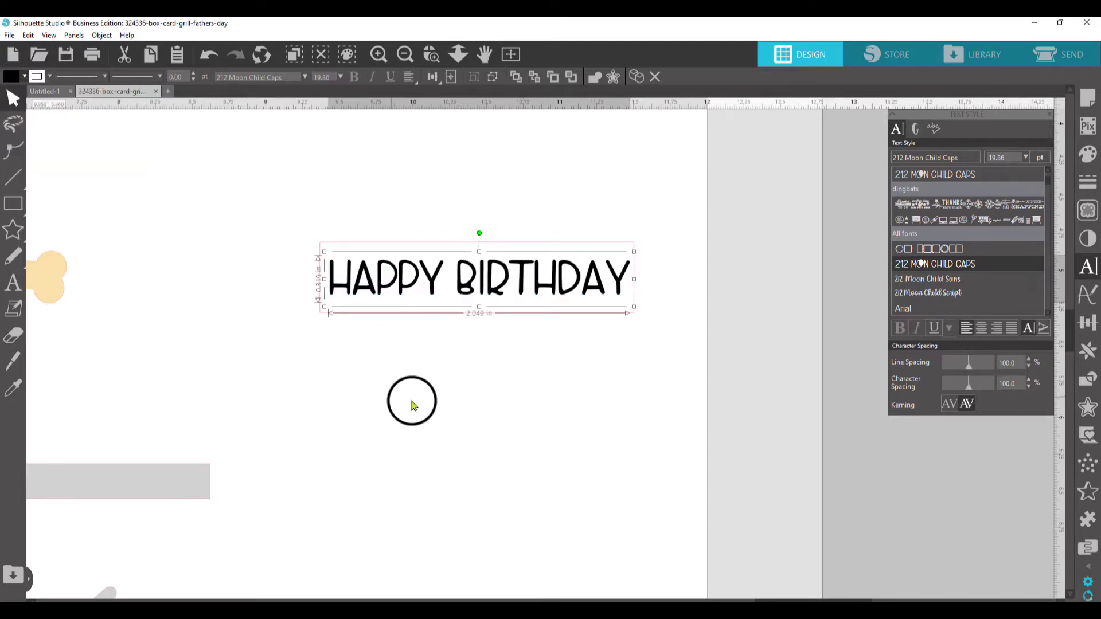
# Step: Centre the "Happy Birthday" text and its label rectangle on each other and group them
pyautogui.moveTo(294, 221); pyautogui.dragTo(714, 315)
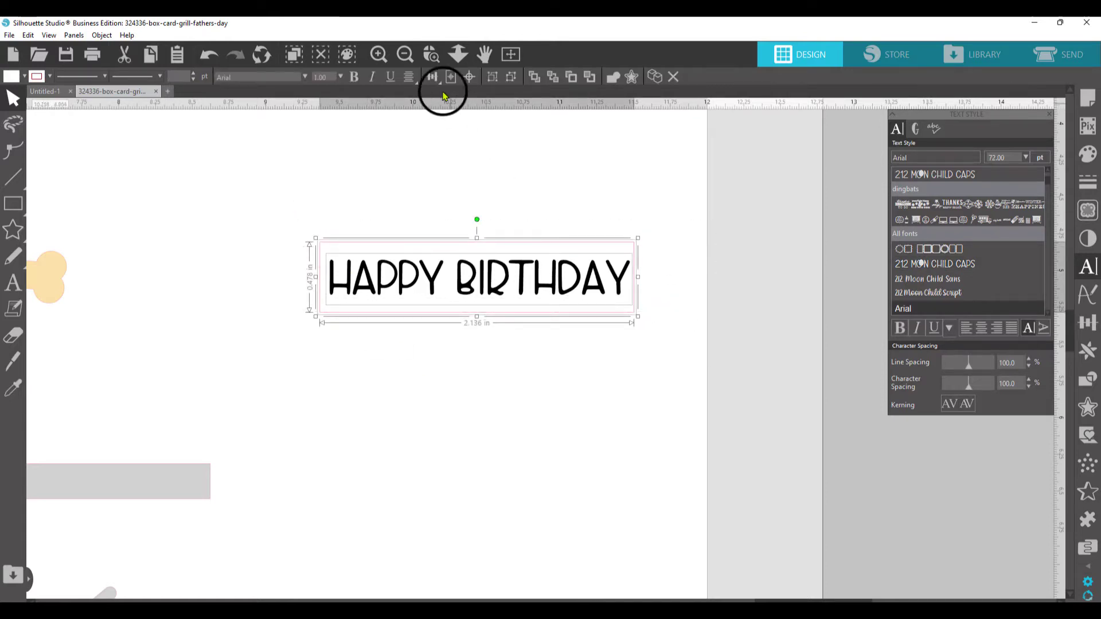
pyautogui.click(470, 78)
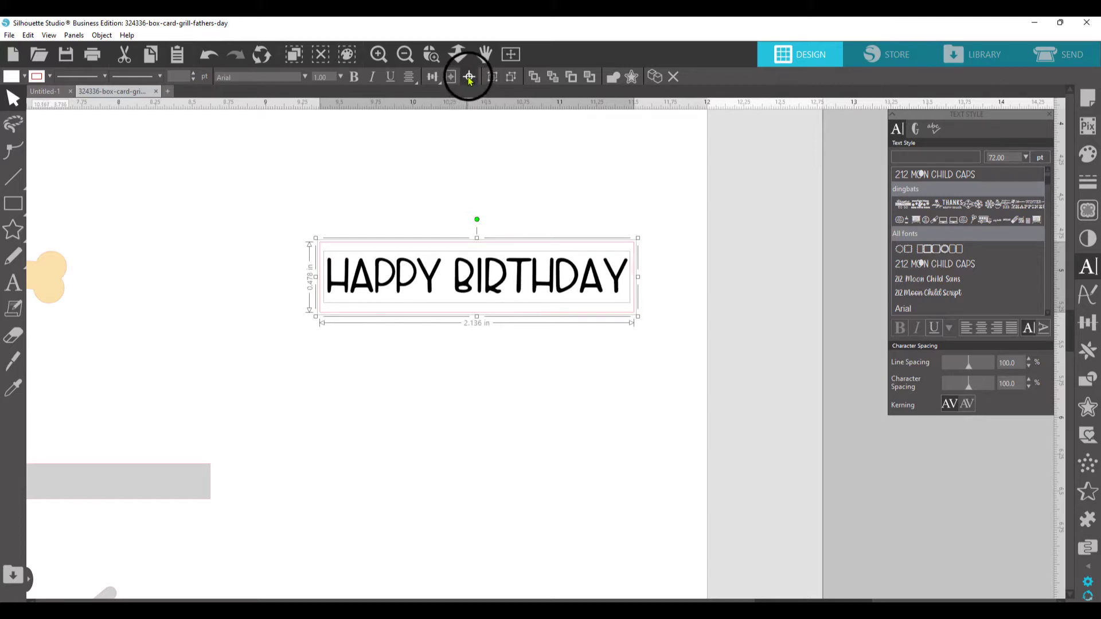
pyautogui.click(461, 147)
pyautogui.moveTo(343, 216); pyautogui.dragTo(610, 314)
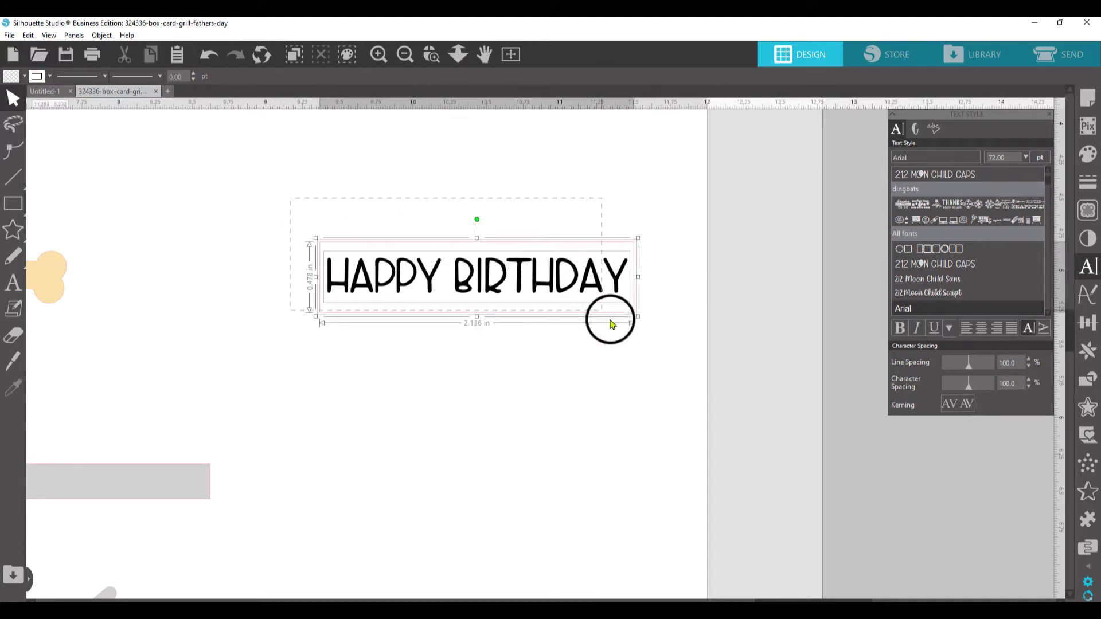
pyautogui.rightClick(562, 298)
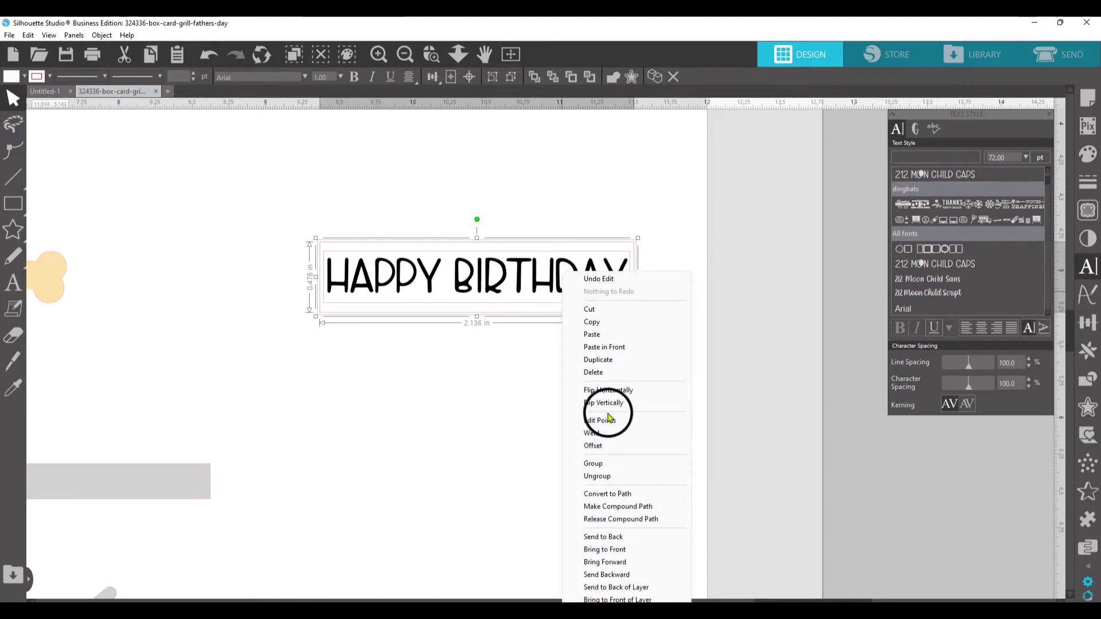
pyautogui.click(616, 463)
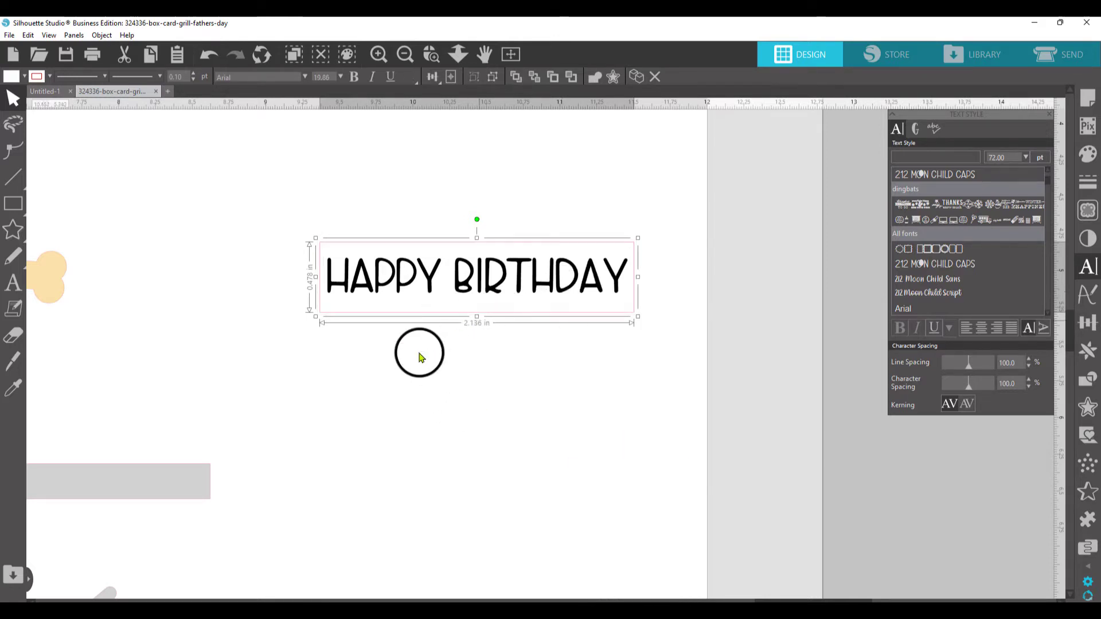
# Step: Move the grouped "Happy Birthday" label off the page to just above the red rectangle
pyautogui.click(405, 55)
pyautogui.click(404, 54)
pyautogui.click(405, 55)
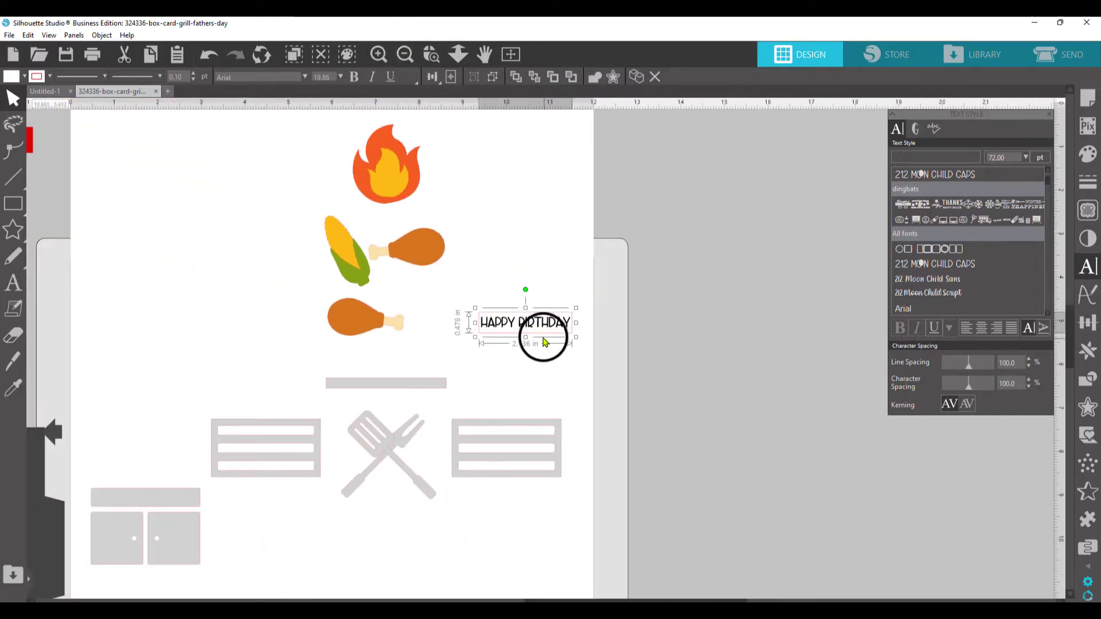
pyautogui.moveTo(544, 343); pyautogui.dragTo(167, 277)
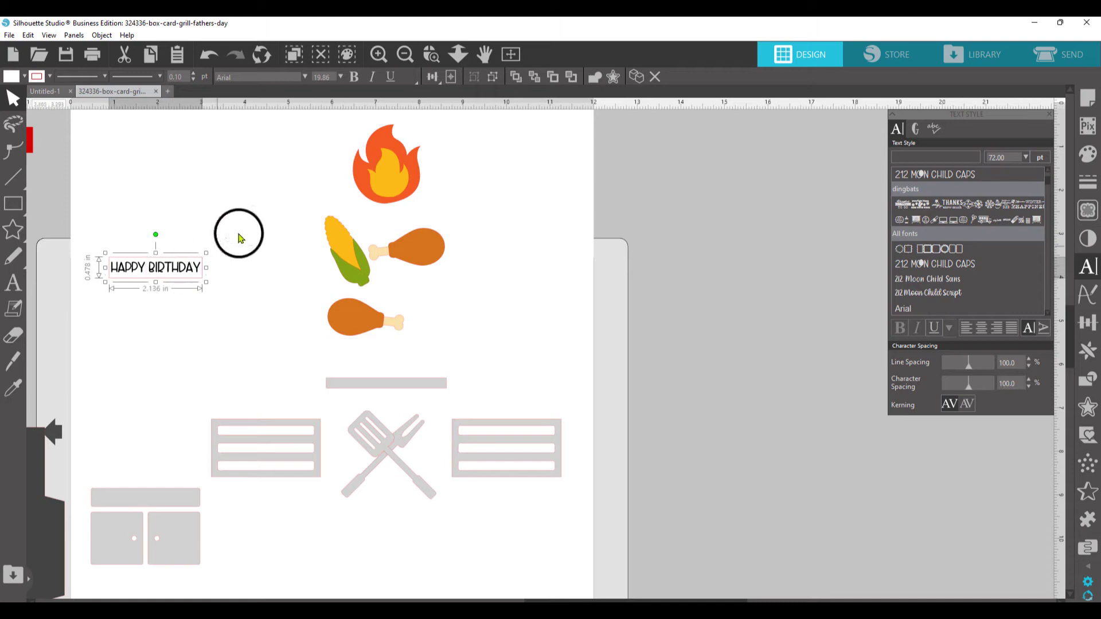
pyautogui.click(405, 55)
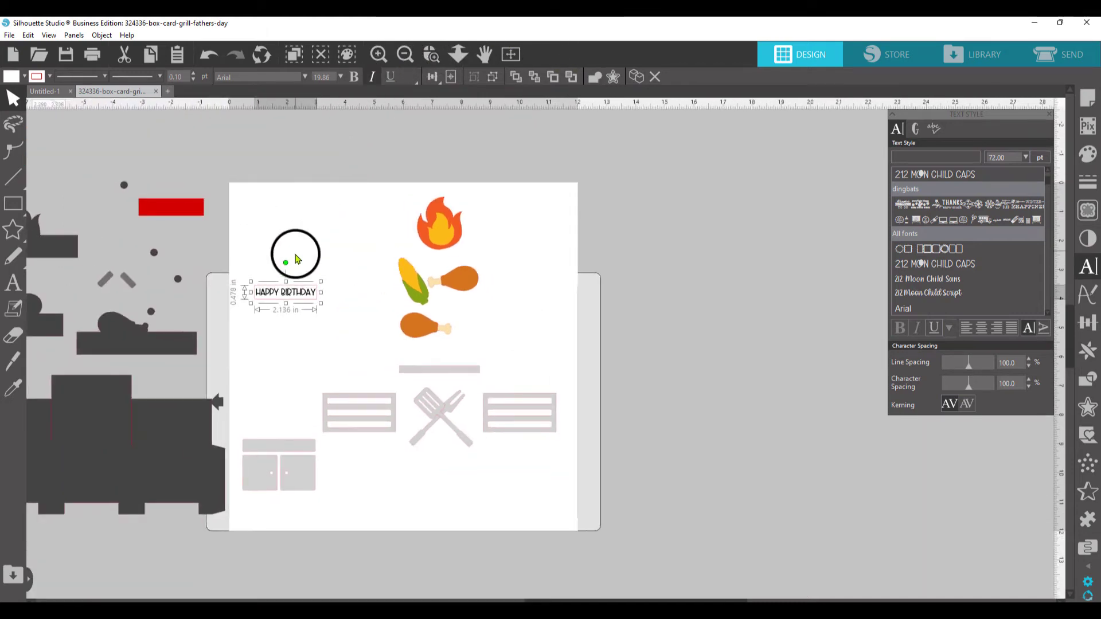
pyautogui.moveTo(283, 295); pyautogui.dragTo(160, 174)
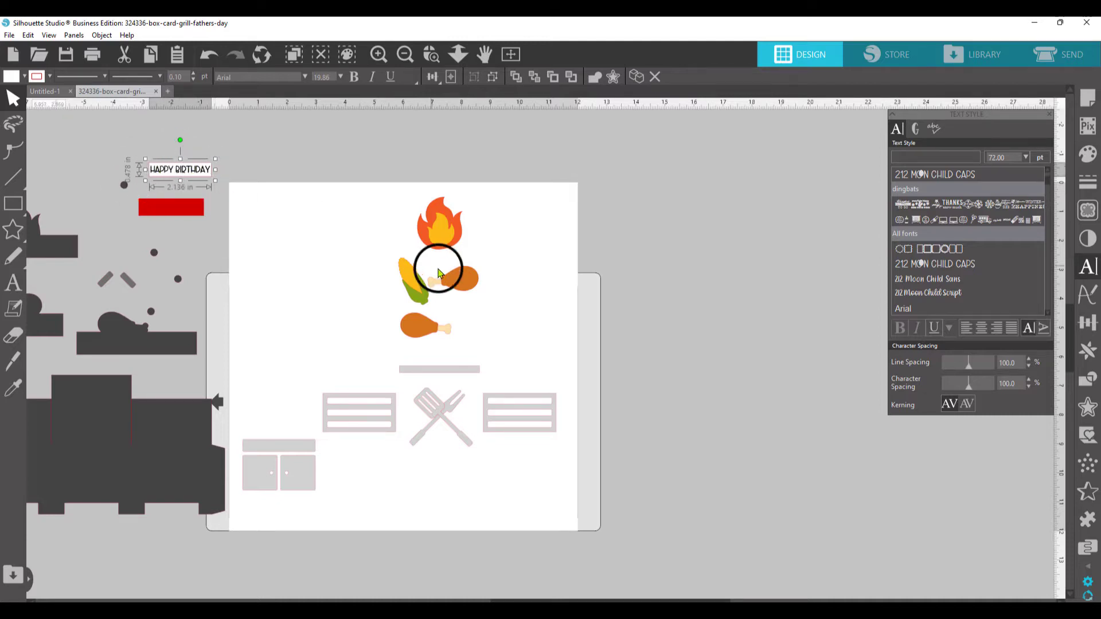
# Step: Ungroup the flame and move its yellow centre and orange outer piece to separate spots off the page
pyautogui.moveTo(442, 248); pyautogui.dragTo(411, 215)
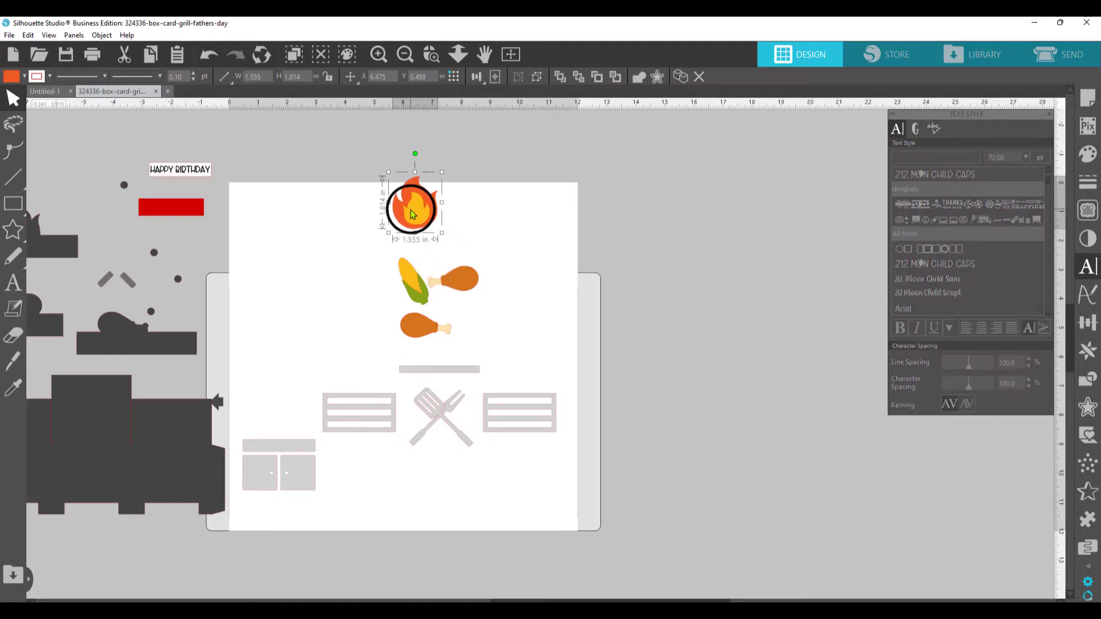
pyautogui.rightClick(411, 215)
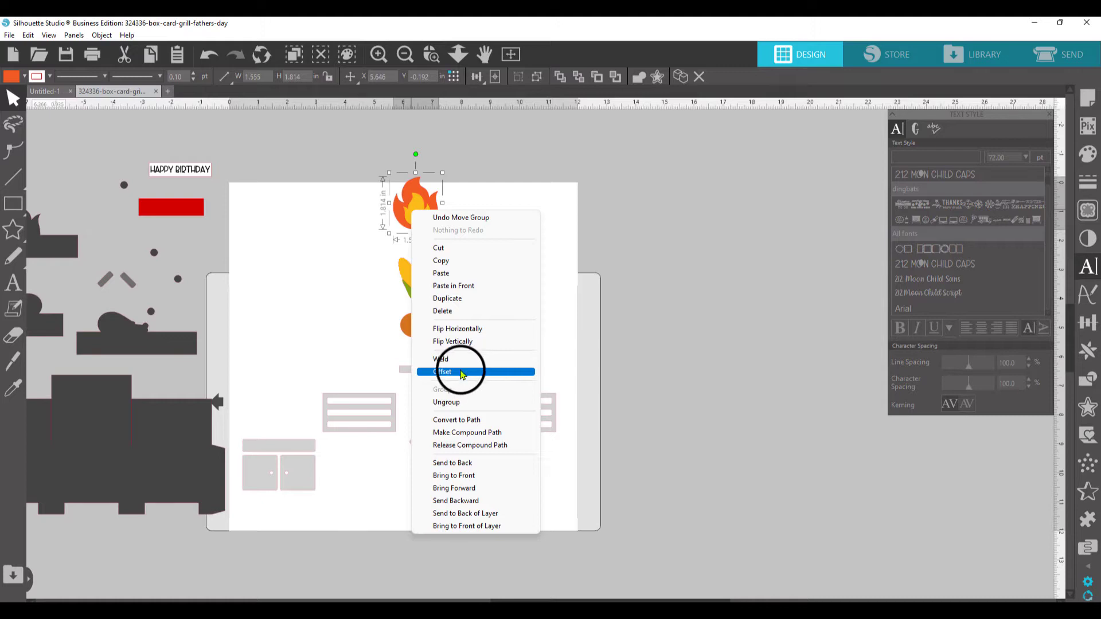
pyautogui.click(458, 402)
pyautogui.moveTo(419, 205); pyautogui.dragTo(83, 163)
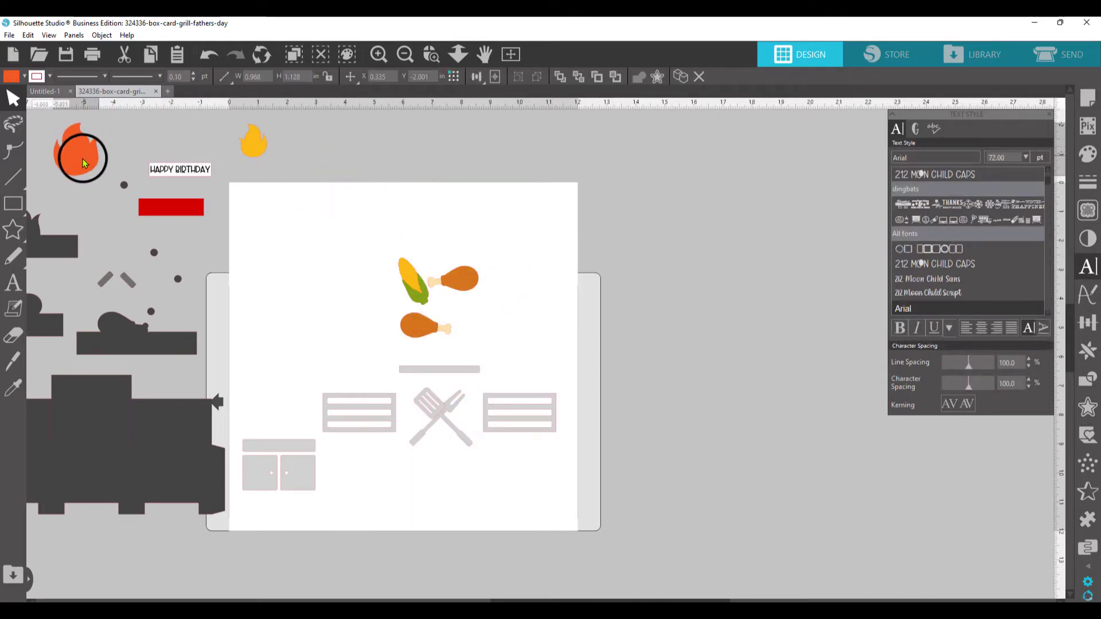
# Step: Separate the corn cob from its green husk and move the yellow cob beside the yellow flame
pyautogui.click(412, 283)
pyautogui.rightClick(408, 281)
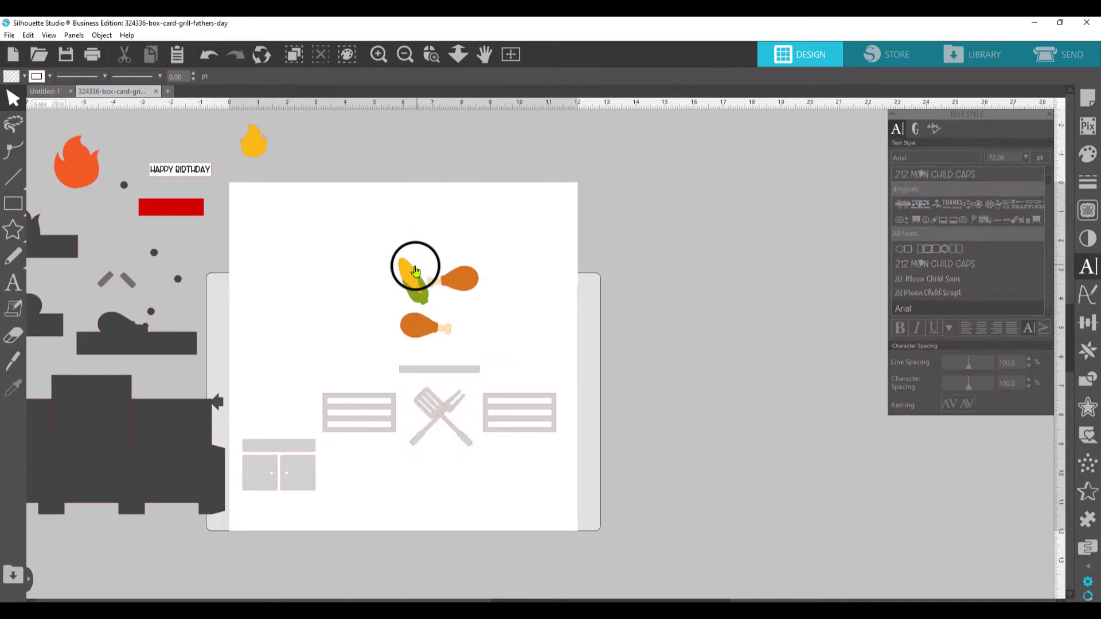
pyautogui.moveTo(414, 269); pyautogui.dragTo(292, 142)
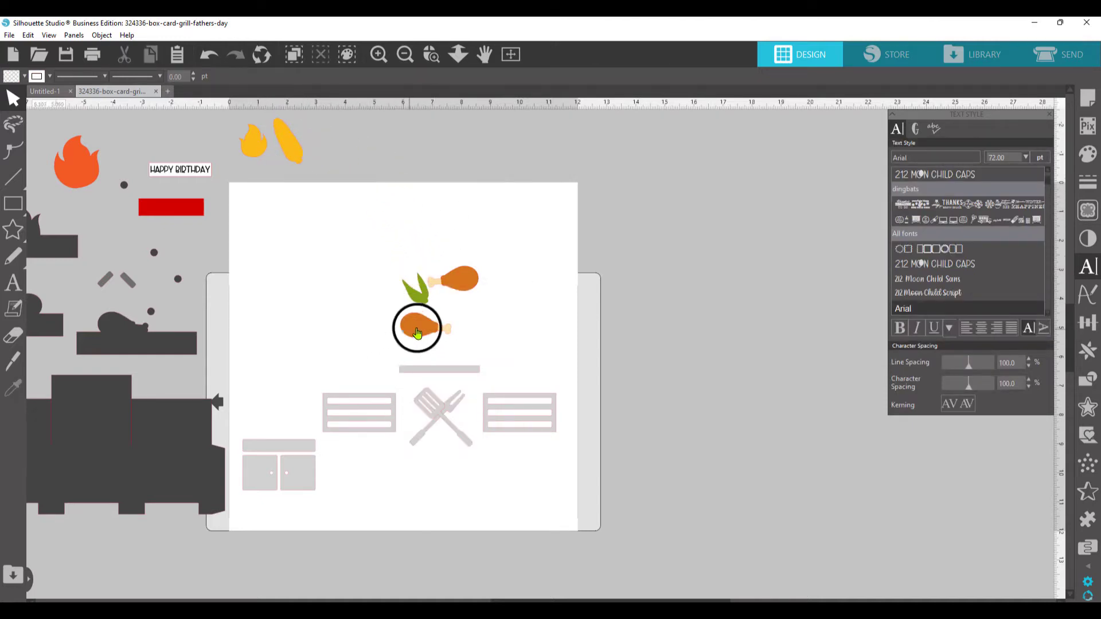
# Step: Ungroup the lower drumstick and place its brown and cream pieces separately above the page
pyautogui.moveTo(410, 322); pyautogui.dragTo(344, 142)
pyautogui.rightClick(389, 167)
pyautogui.click(435, 359)
pyautogui.click(519, 174)
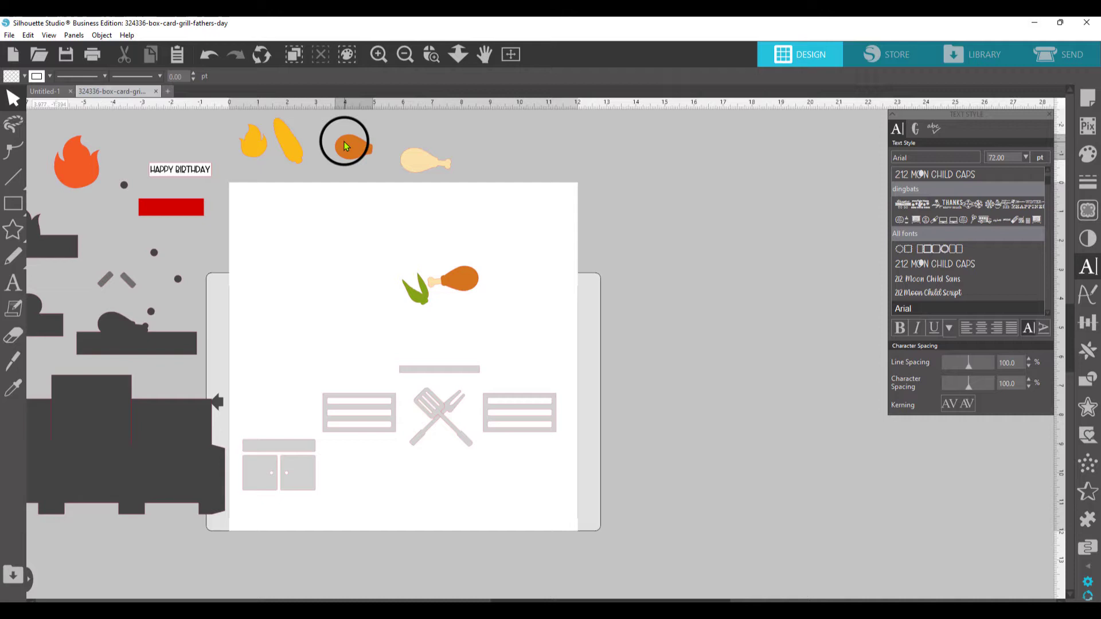
# Step: Ungroup the remaining drumstick, place its brown and cream pieces beside their matching colours, and move the green husk off the page
pyautogui.rightClick(462, 278)
pyautogui.click(501, 470)
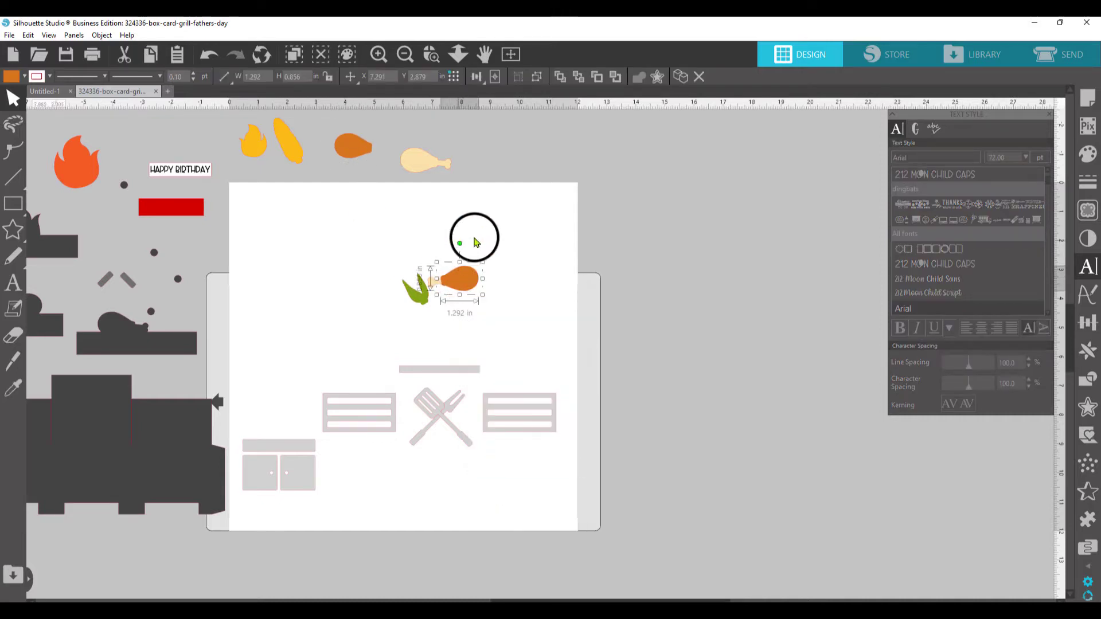
pyautogui.moveTo(468, 279); pyautogui.dragTo(367, 123)
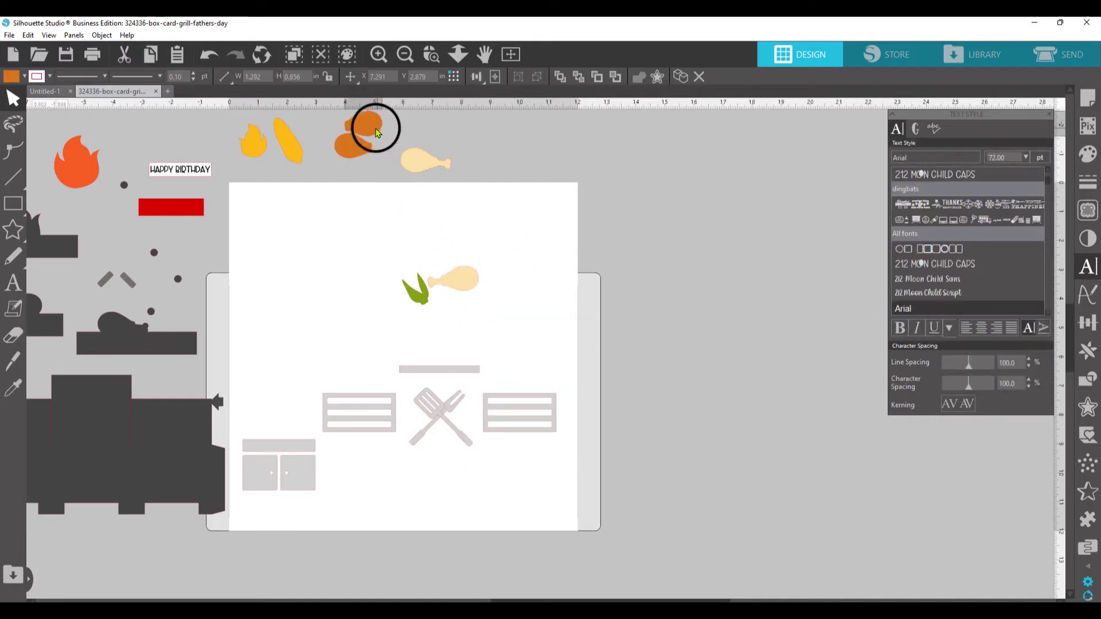
pyautogui.moveTo(459, 276); pyautogui.dragTo(417, 138)
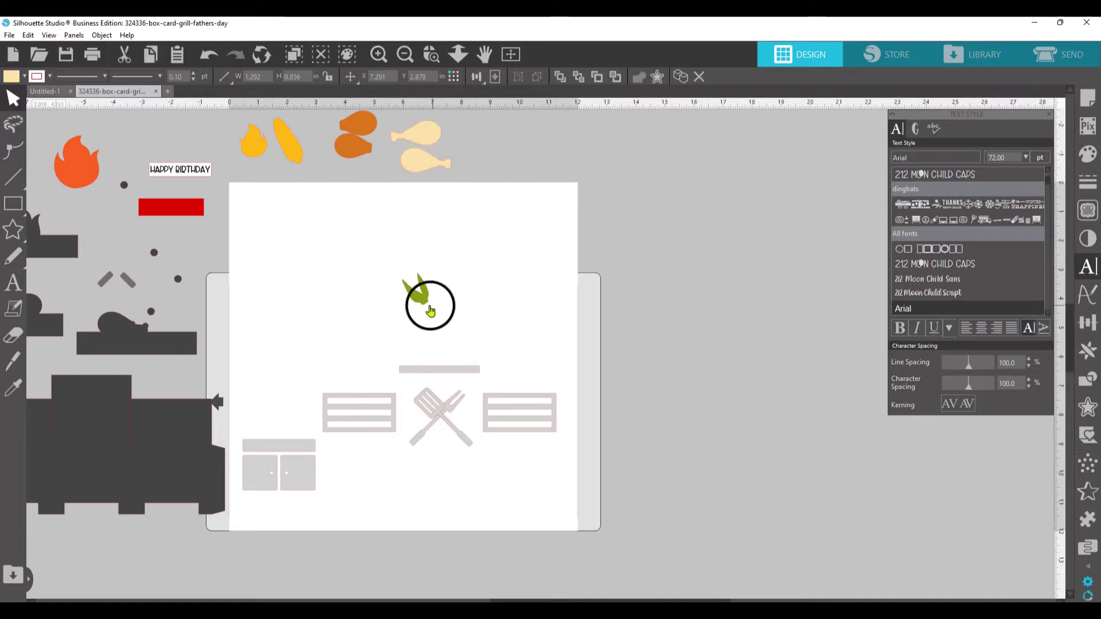
pyautogui.moveTo(417, 293); pyautogui.dragTo(205, 136)
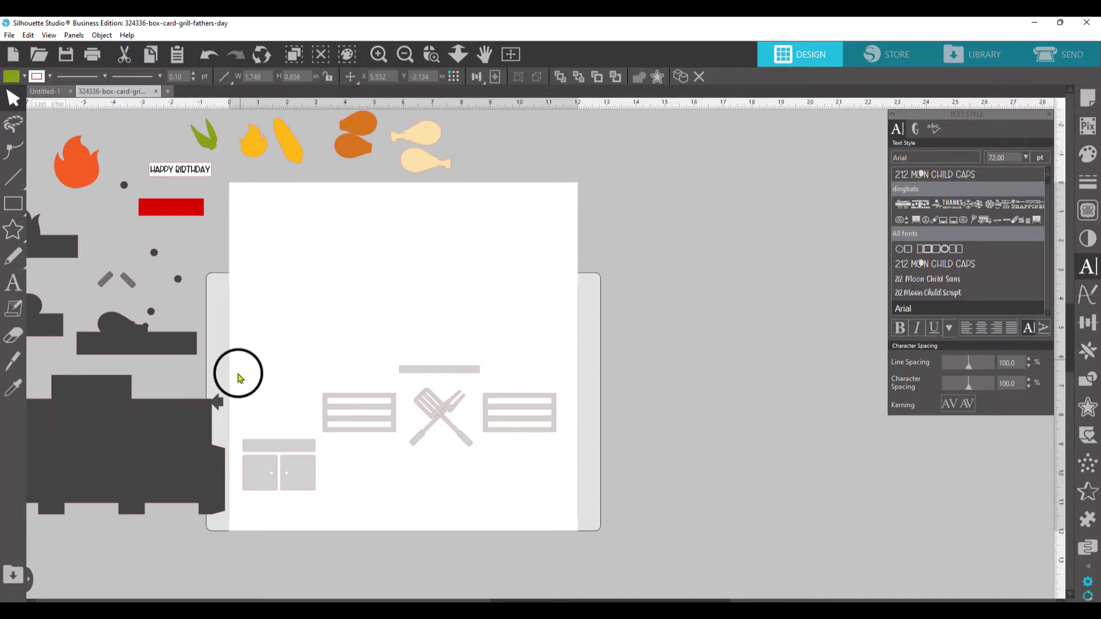
# Step: Move the grey cabinet pieces under the left slatted panel and the long grey bar beside them
pyautogui.moveTo(241, 431); pyautogui.dragTo(387, 489)
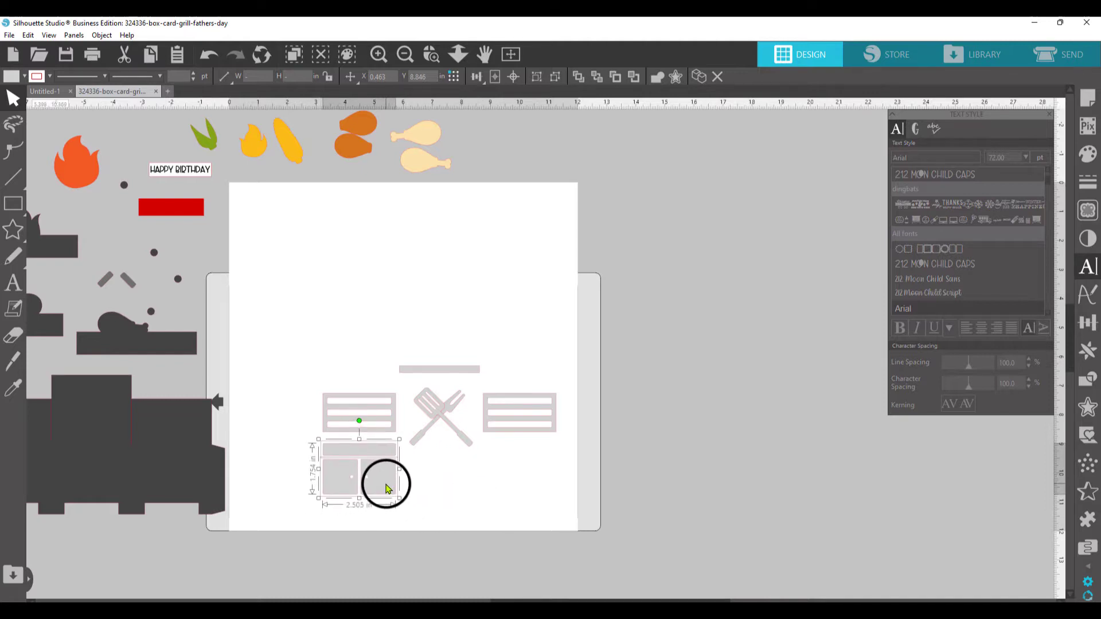
pyautogui.moveTo(434, 371); pyautogui.dragTo(440, 477)
pyautogui.doubleClick(440, 476)
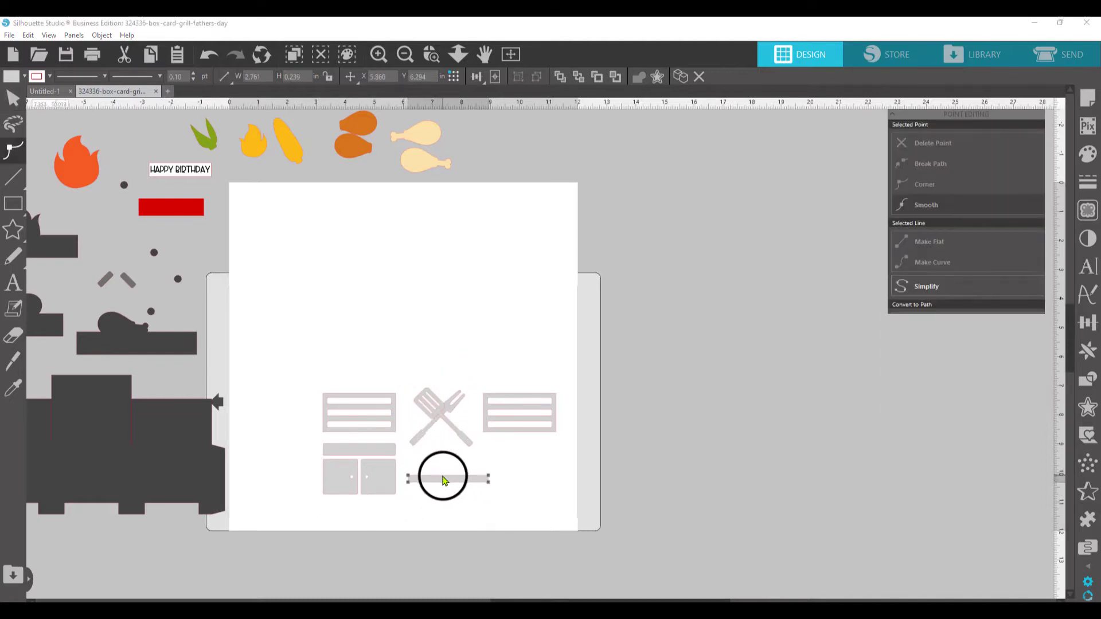
# Step: Separate the grey spatula from the fork and shift the right slatted panel slightly down
pyautogui.moveTo(450, 422); pyautogui.dragTo(479, 450)
pyautogui.click(480, 437)
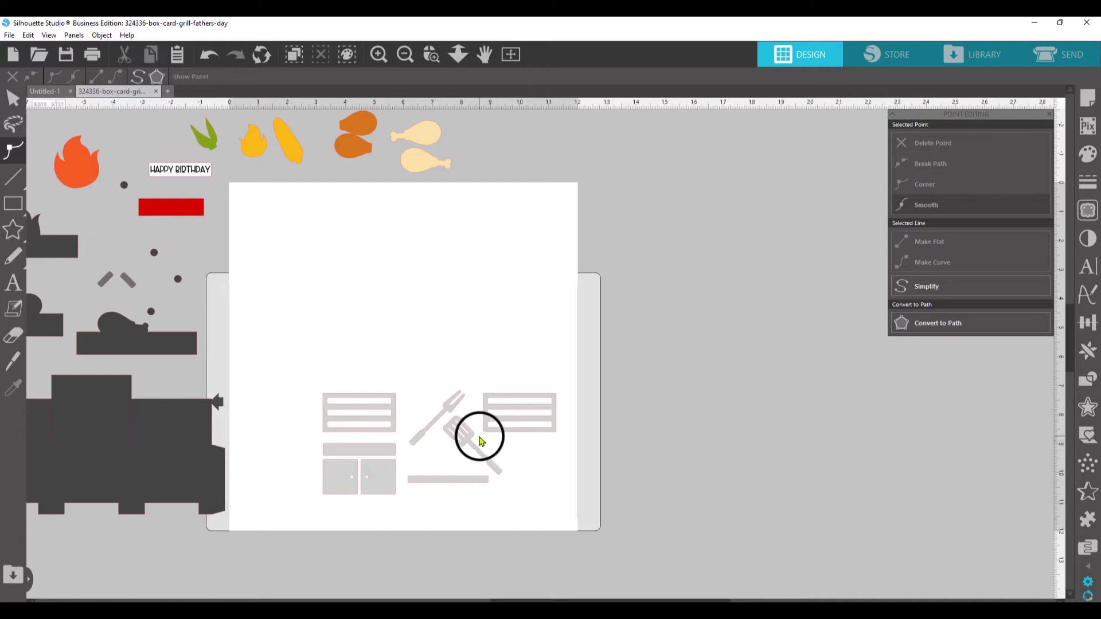
pyautogui.click(466, 433)
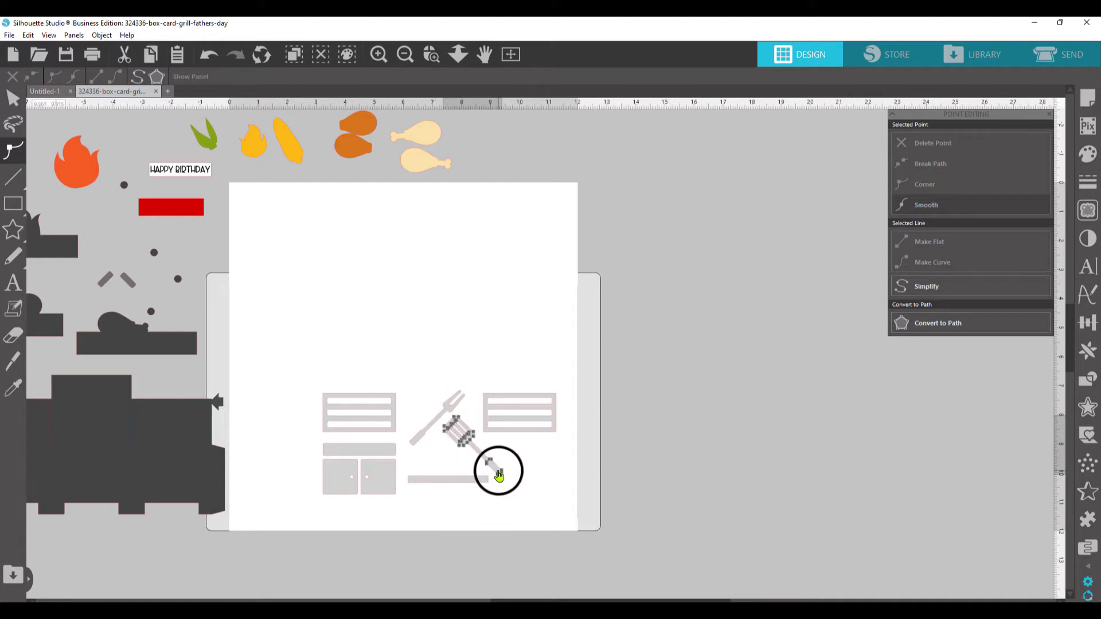
pyautogui.moveTo(496, 473); pyautogui.dragTo(505, 480)
pyautogui.moveTo(513, 430); pyautogui.dragTo(512, 433)
pyautogui.click(496, 429)
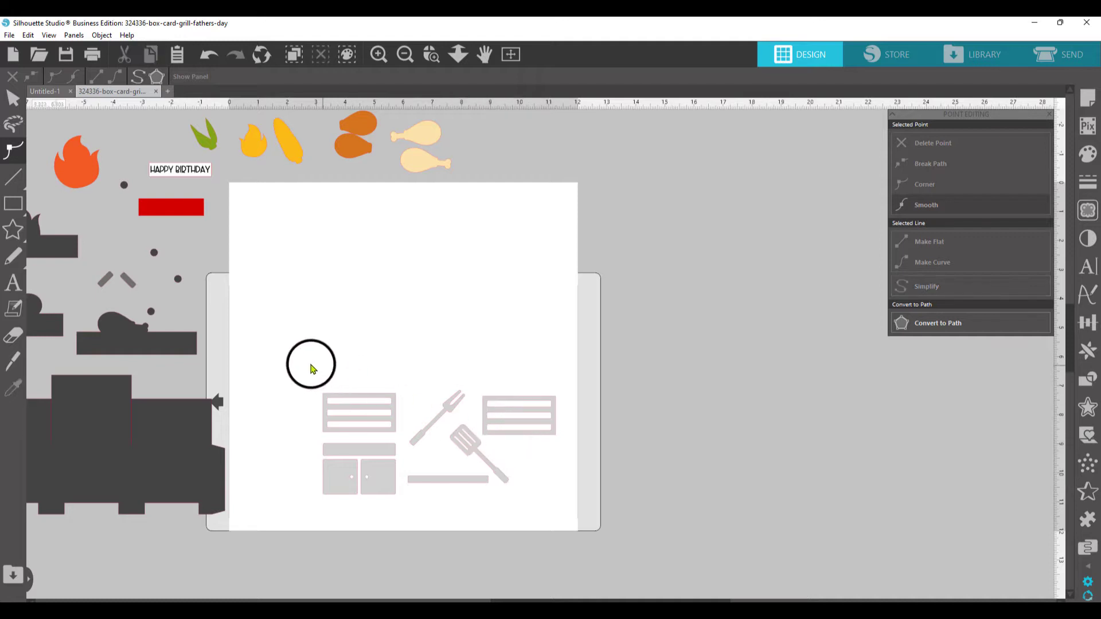
# Step: Group all the grey pieces and move the group off the page to its right
pyautogui.moveTo(304, 362); pyautogui.dragTo(557, 504)
pyautogui.rightClick(485, 475)
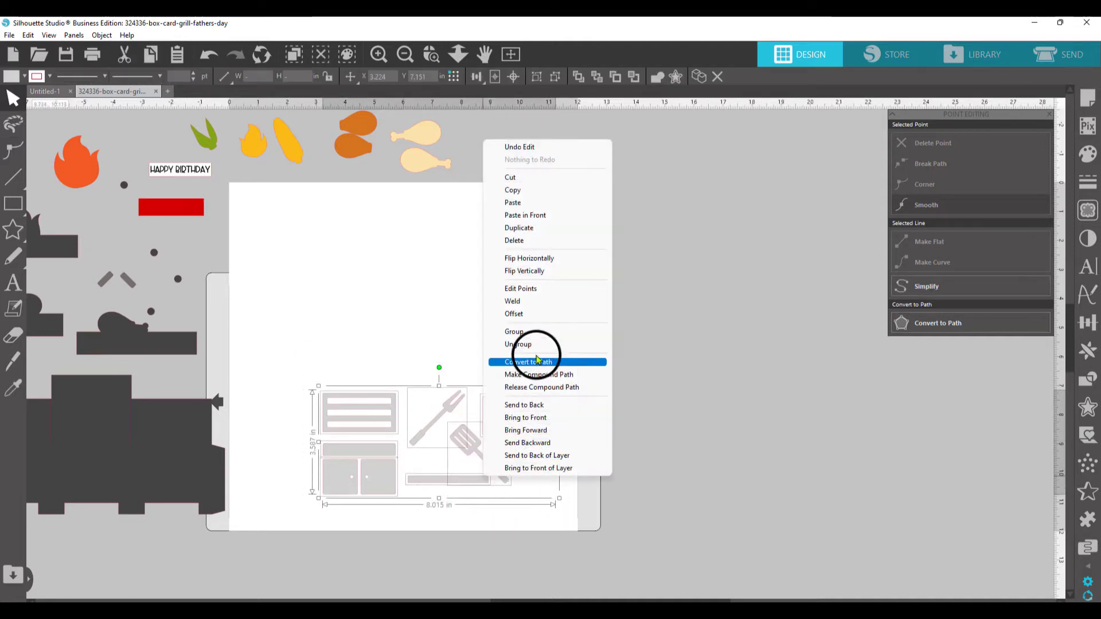
pyautogui.click(528, 344)
pyautogui.moveTo(319, 369); pyautogui.dragTo(593, 509)
pyautogui.rightClick(471, 474)
pyautogui.click(506, 339)
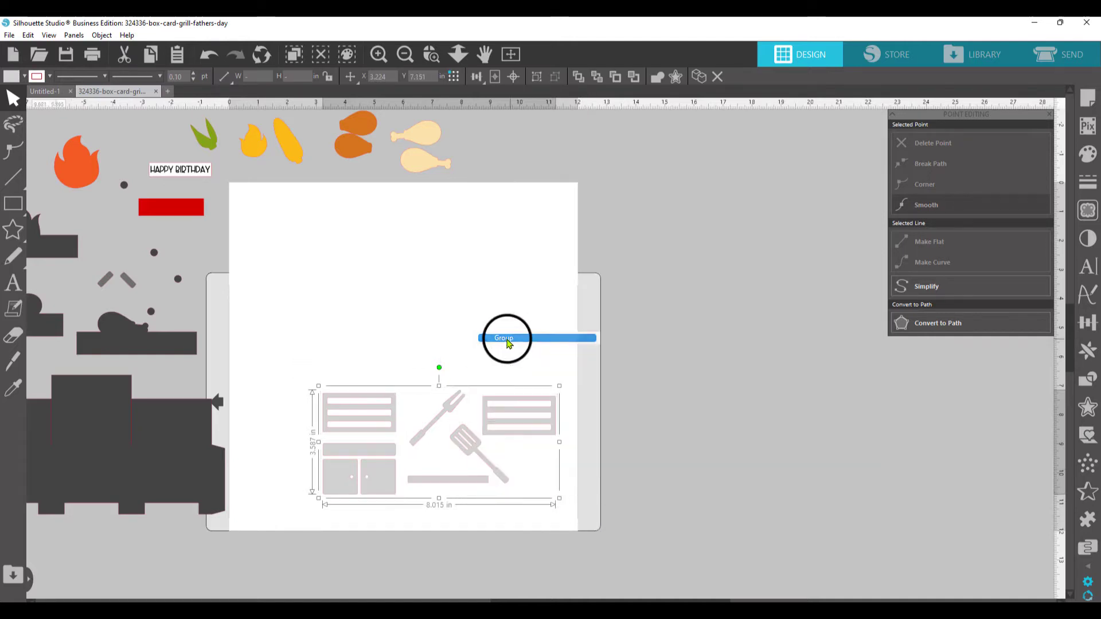
pyautogui.moveTo(388, 423); pyautogui.dragTo(694, 293)
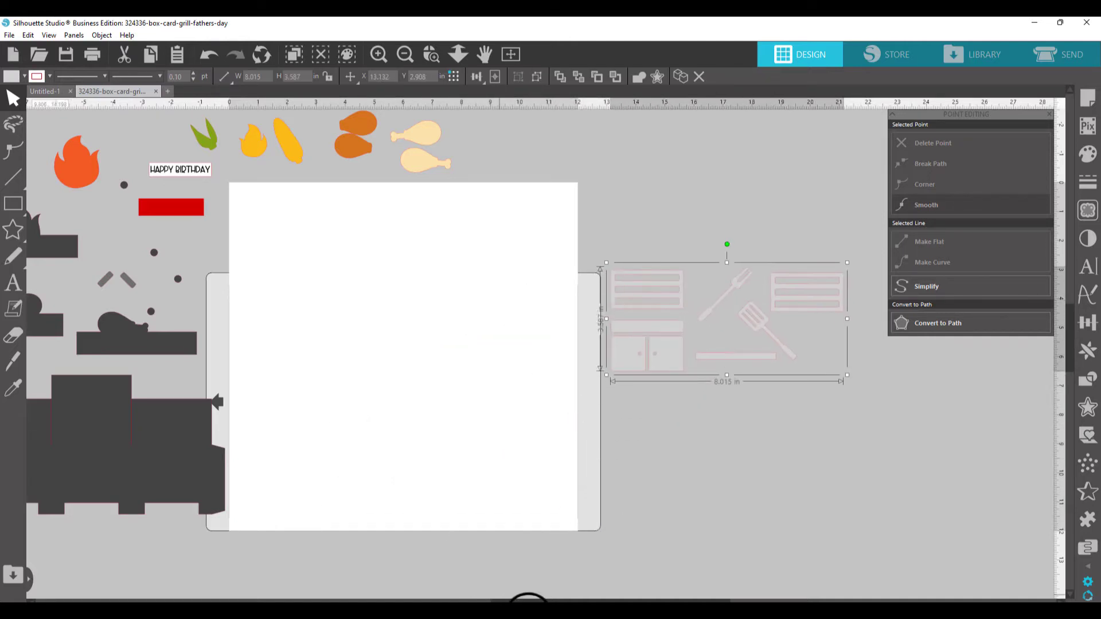
# Step: Move the red rectangle, the "Happy Birthday" label and the orange flame away from the dark grey pieces to the page's upper left
pyautogui.click(619, 591)
pyautogui.scroll(-5, 573, 594)
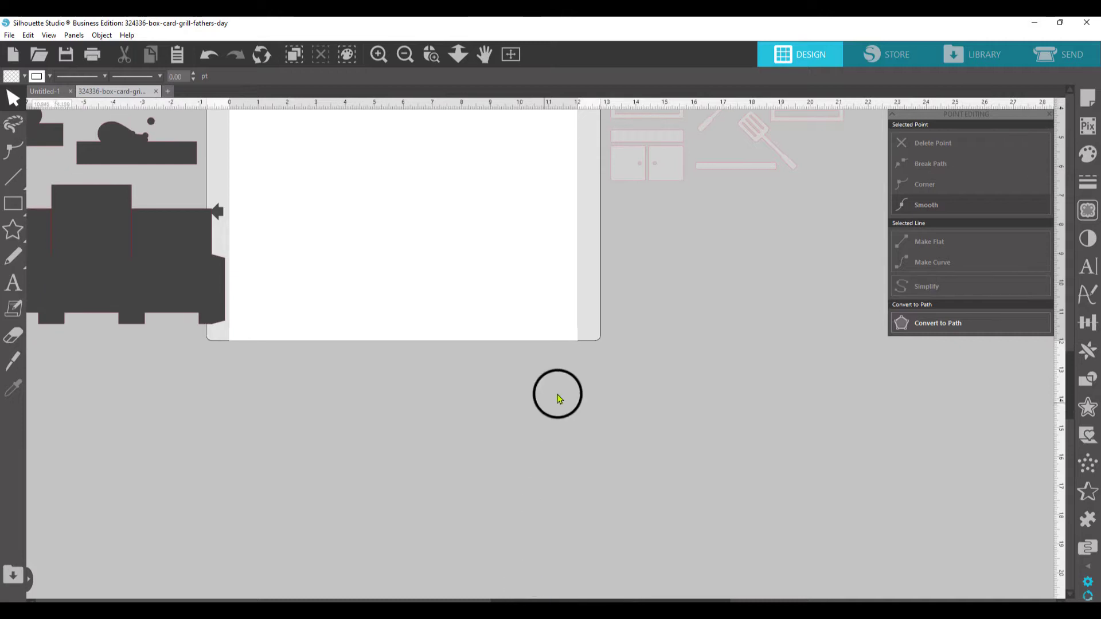
pyautogui.scroll(6, 567, 399)
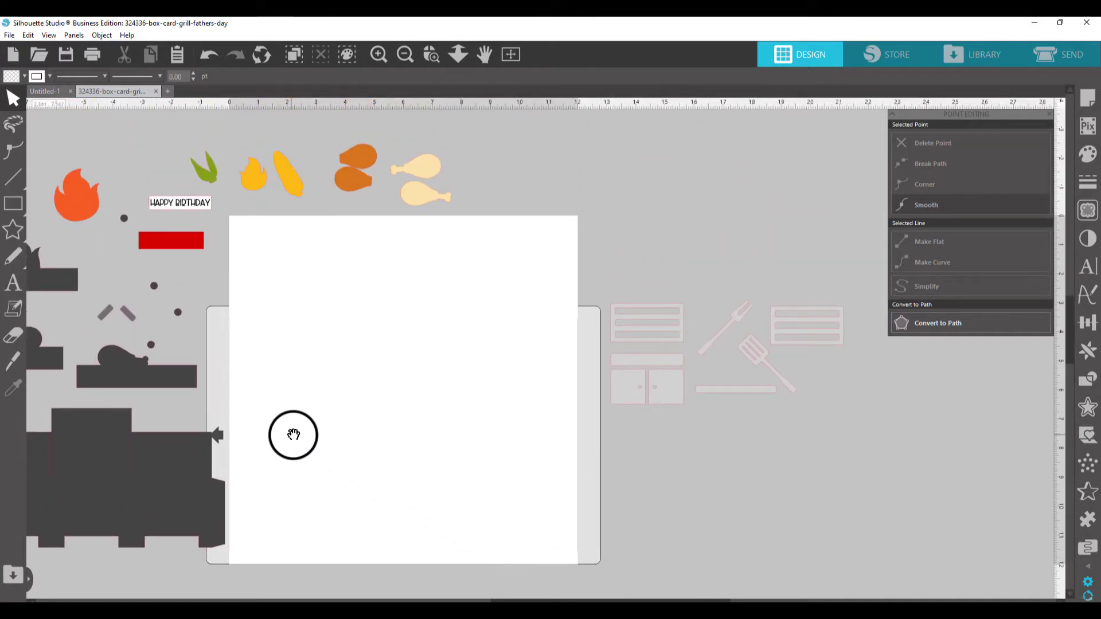
pyautogui.moveTo(290, 435); pyautogui.dragTo(625, 436)
pyautogui.moveTo(508, 239); pyautogui.dragTo(683, 257)
pyautogui.moveTo(535, 211); pyautogui.dragTo(661, 244)
pyautogui.moveTo(388, 184); pyautogui.dragTo(559, 234)
# Step: Gather the four small dark grey circles just above the main box piece
pyautogui.moveTo(450, 226); pyautogui.dragTo(478, 419)
pyautogui.moveTo(479, 357); pyautogui.dragTo(491, 419)
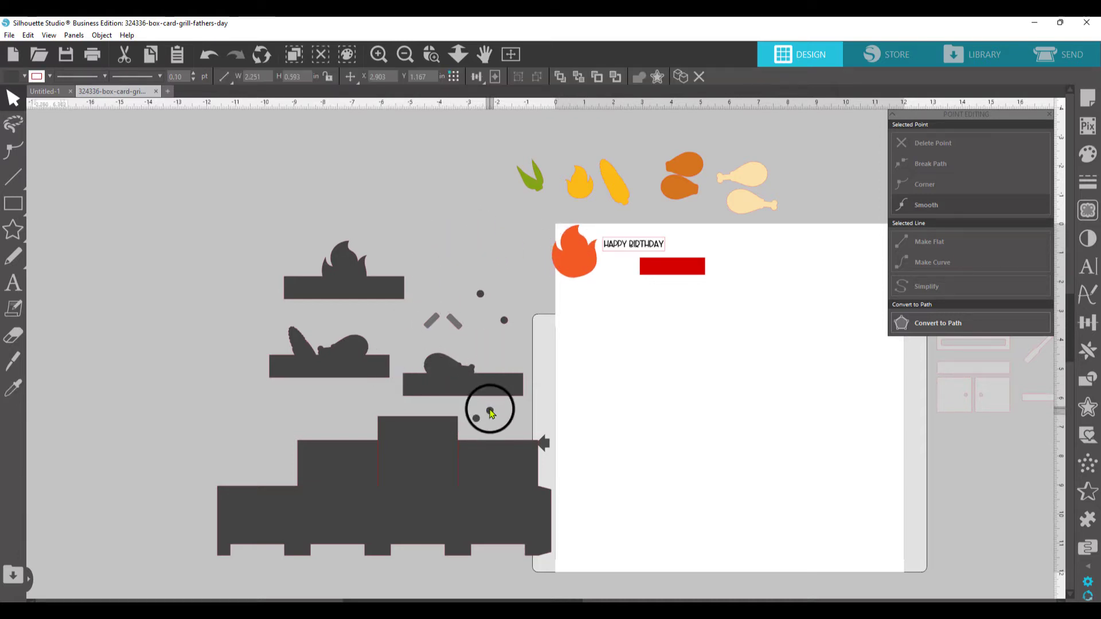
pyautogui.moveTo(504, 320); pyautogui.dragTo(509, 417)
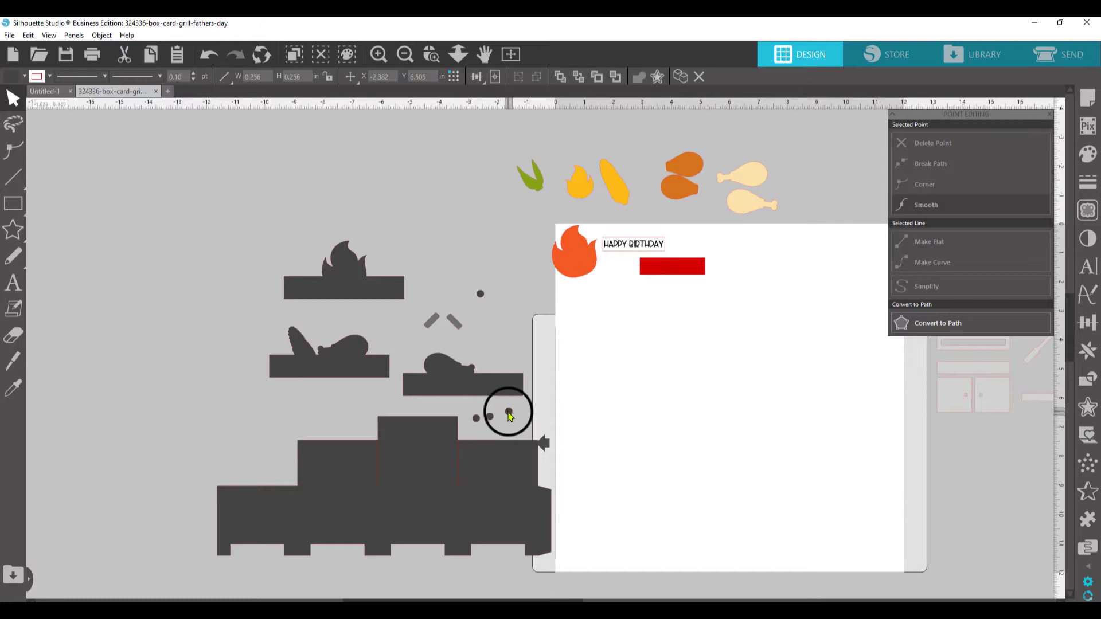
pyautogui.moveTo(482, 294); pyautogui.dragTo(506, 424)
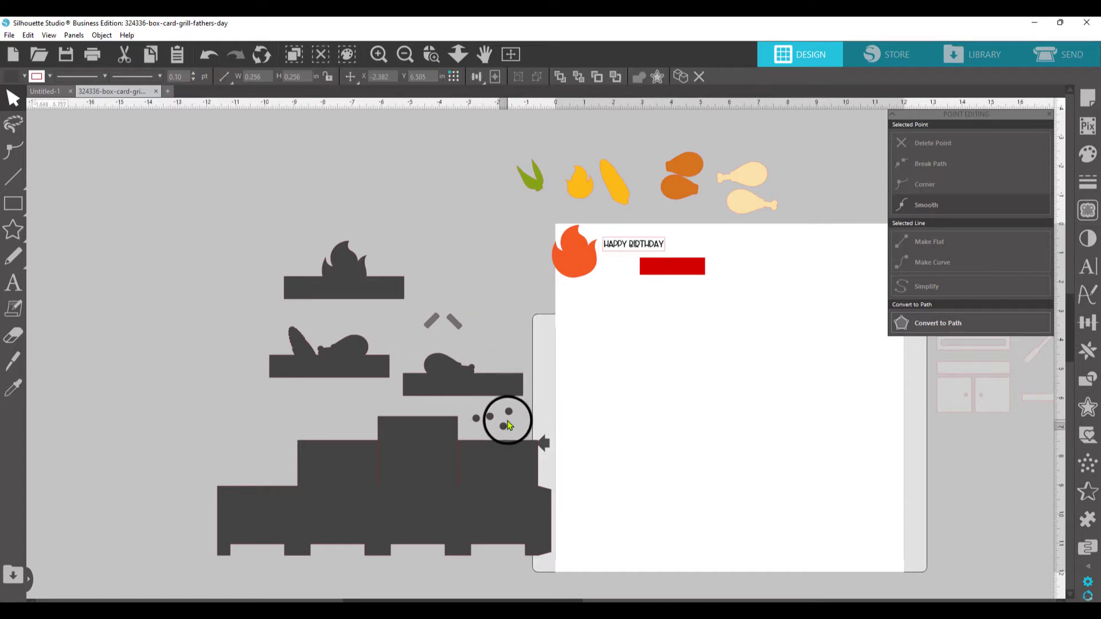
# Step: Match the fill of the two small grey bars to the dark grey box piece
pyautogui.click(422, 317)
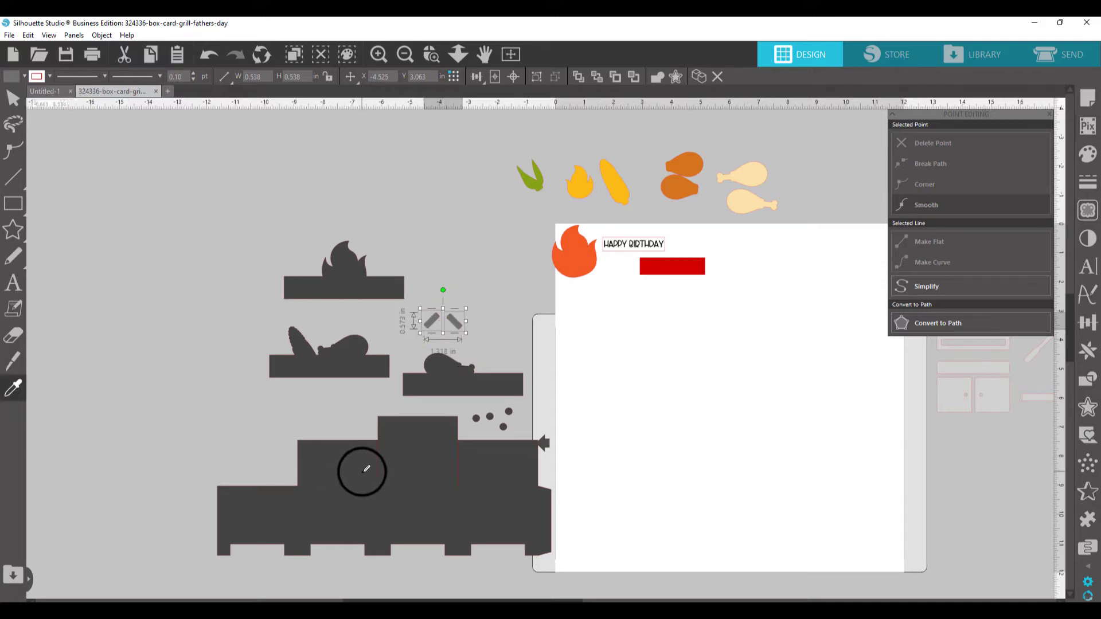
pyautogui.click(486, 264)
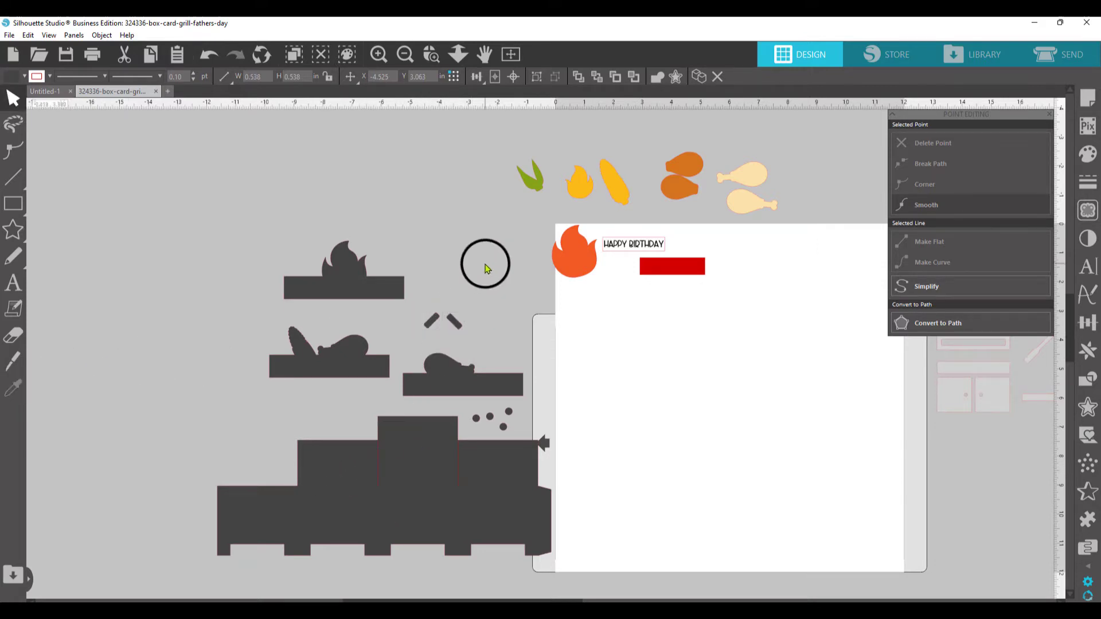
# Step: Gather the three dark grey strip pieces and the two small bars closely around the upper edge of the box piece
pyautogui.moveTo(324, 362); pyautogui.dragTo(298, 412)
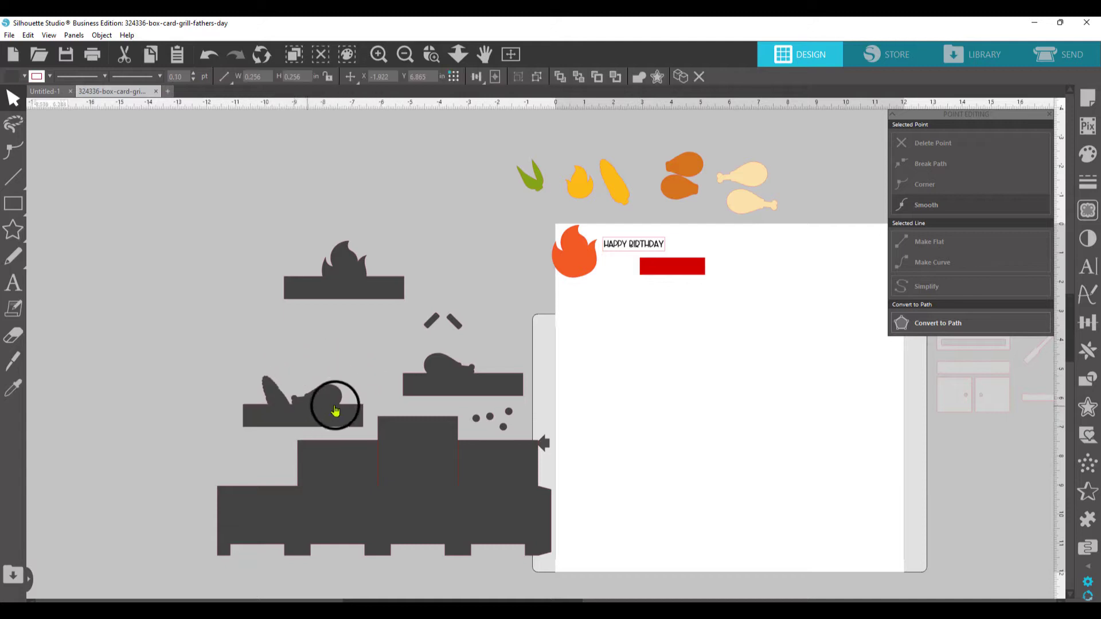
pyautogui.moveTo(432, 388); pyautogui.dragTo(403, 394)
pyautogui.moveTo(344, 298); pyautogui.dragTo(310, 363)
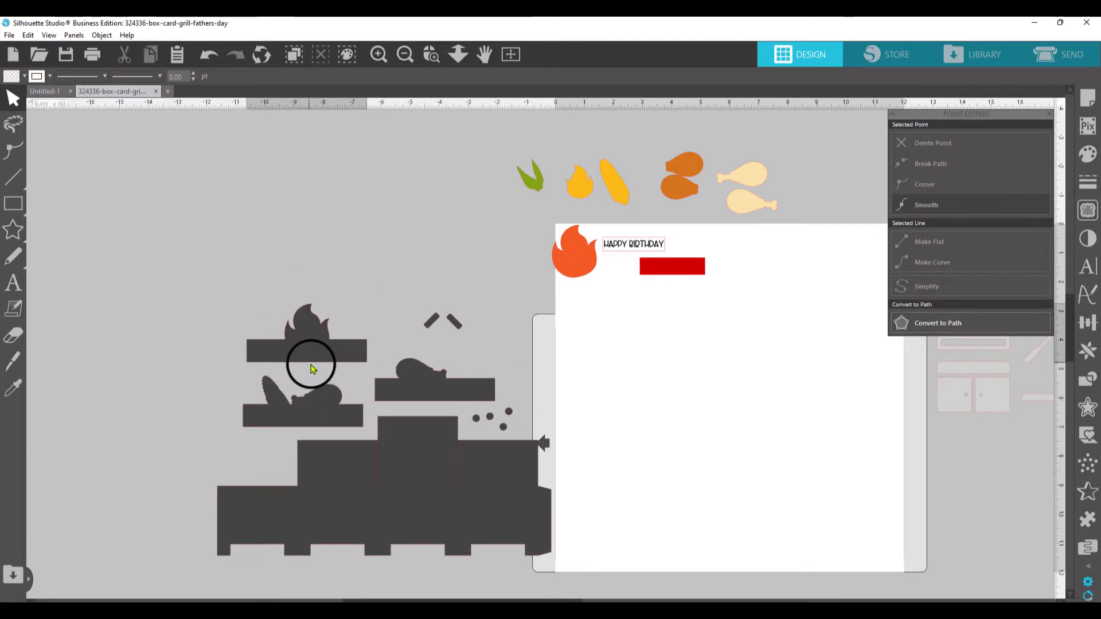
pyautogui.click(464, 368)
pyautogui.moveTo(432, 320); pyautogui.dragTo(241, 449)
pyautogui.moveTo(460, 327); pyautogui.dragTo(281, 462)
# Step: Group all the dark grey pieces and move the group further away from the page
pyautogui.moveTo(230, 322); pyautogui.dragTo(502, 509)
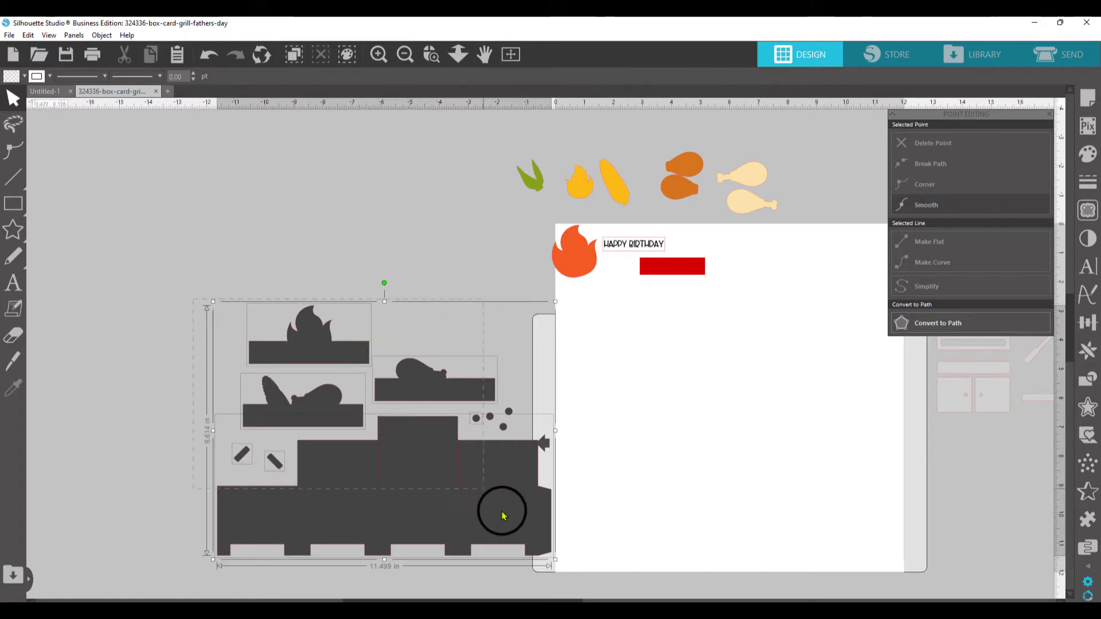
pyautogui.rightClick(486, 400)
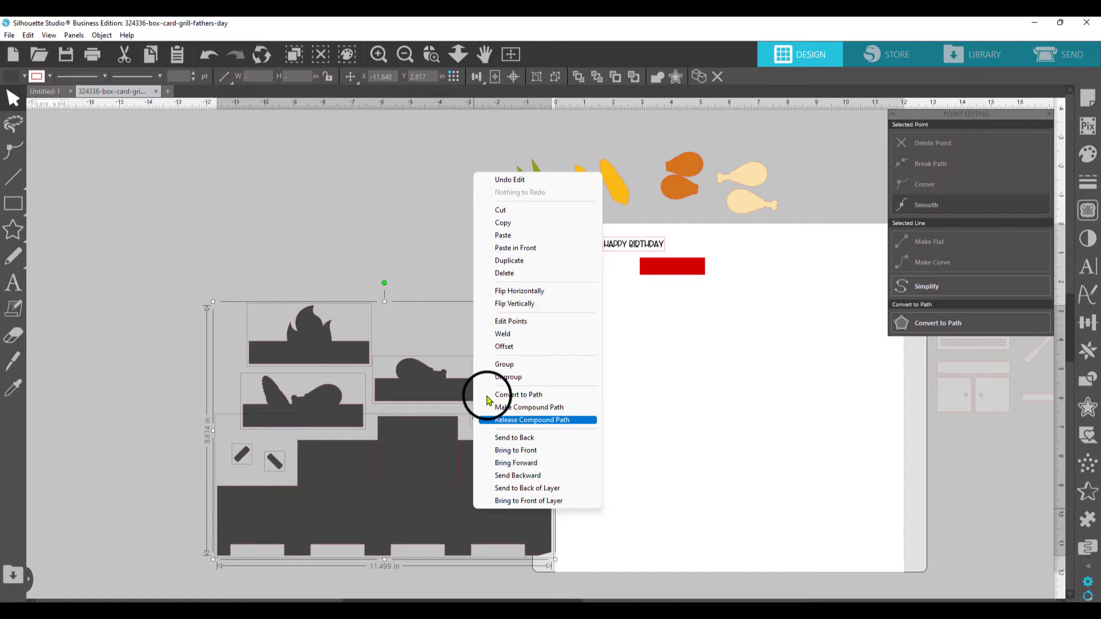
pyautogui.click(504, 365)
pyautogui.moveTo(394, 454); pyautogui.dragTo(312, 416)
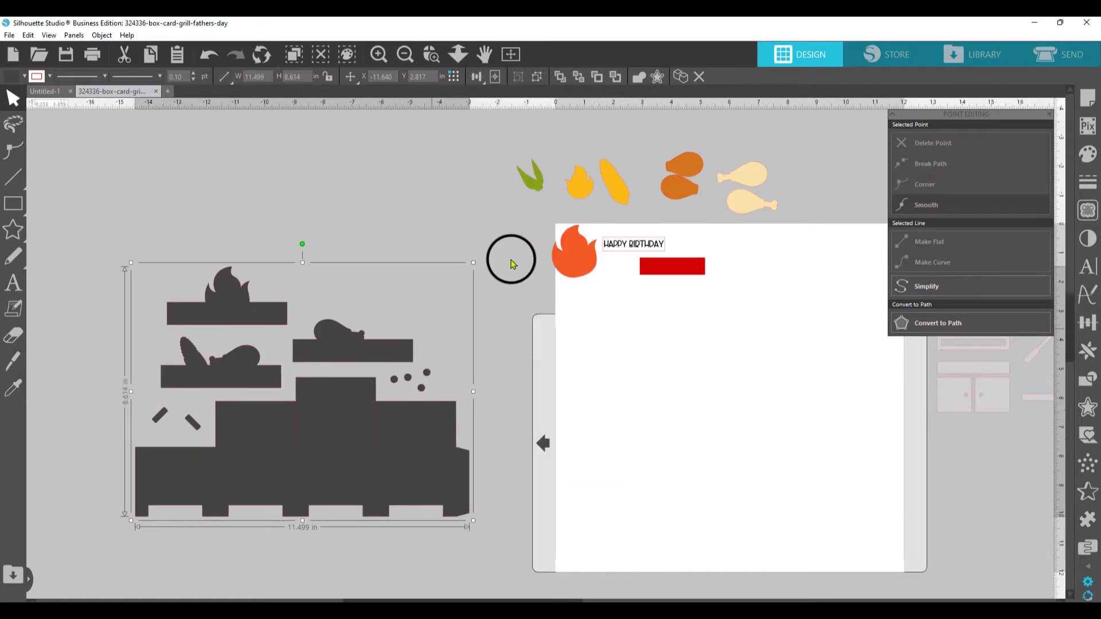
# Step: Group the yellow flame with the corn cob and move the group above the dark grey pieces
pyautogui.click(574, 173)
pyautogui.keyDown('shift'); pyautogui.click(614, 192); pyautogui.keyUp('shift')
pyautogui.rightClick(615, 201)
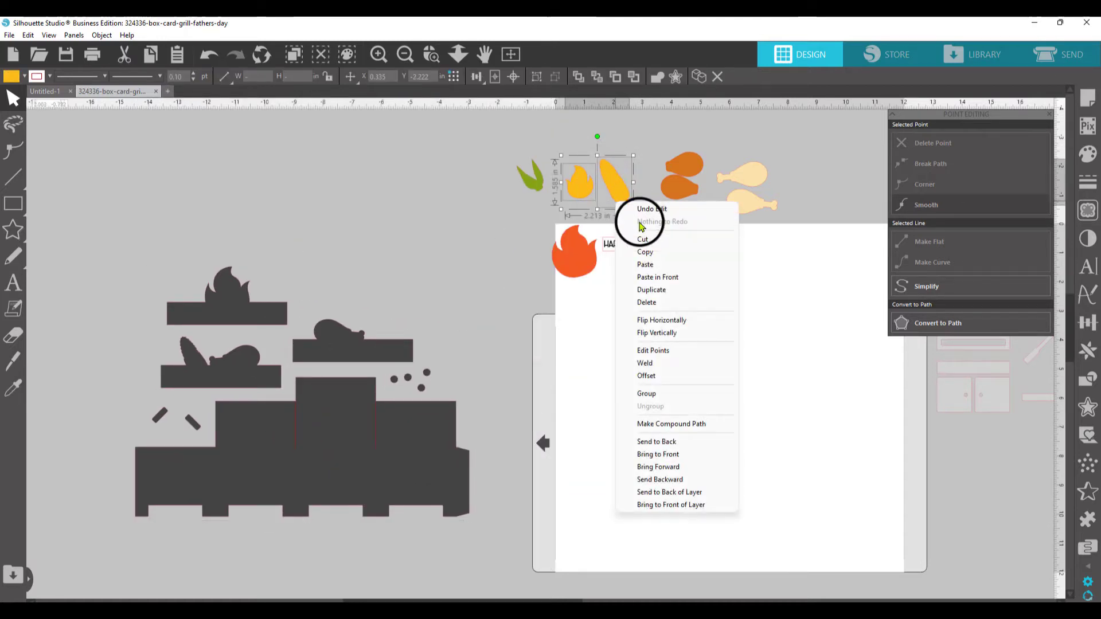
pyautogui.click(657, 396)
pyautogui.moveTo(627, 185); pyautogui.dragTo(327, 184)
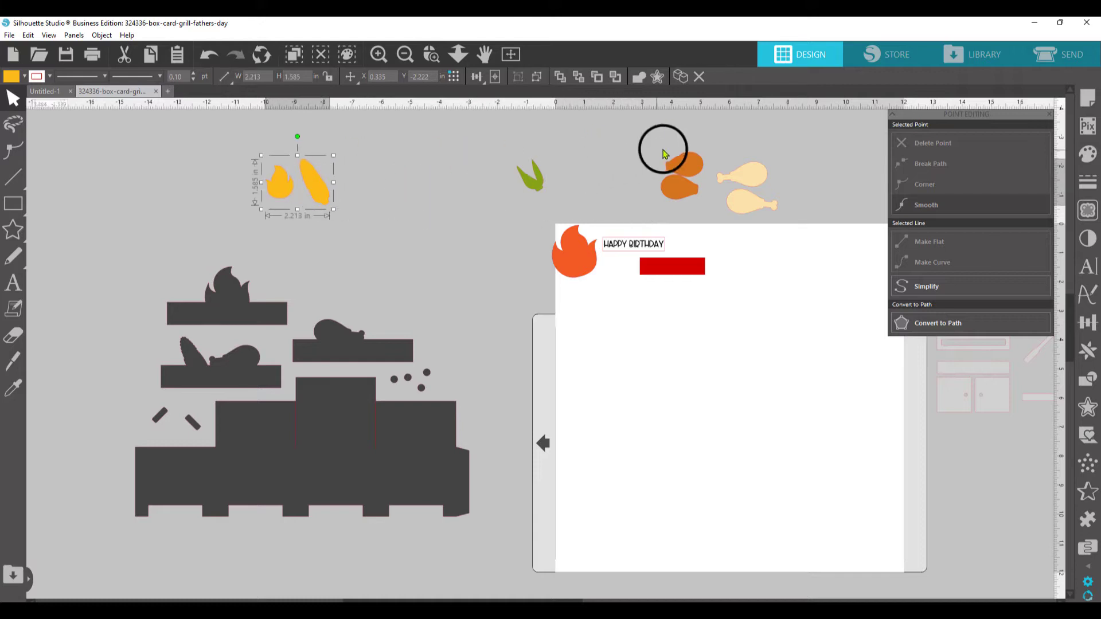
# Step: Group the two dark orange meat pieces and place the group just below the yellow group
pyautogui.click(674, 192)
pyautogui.click(602, 183)
pyautogui.moveTo(671, 189); pyautogui.dragTo(674, 194)
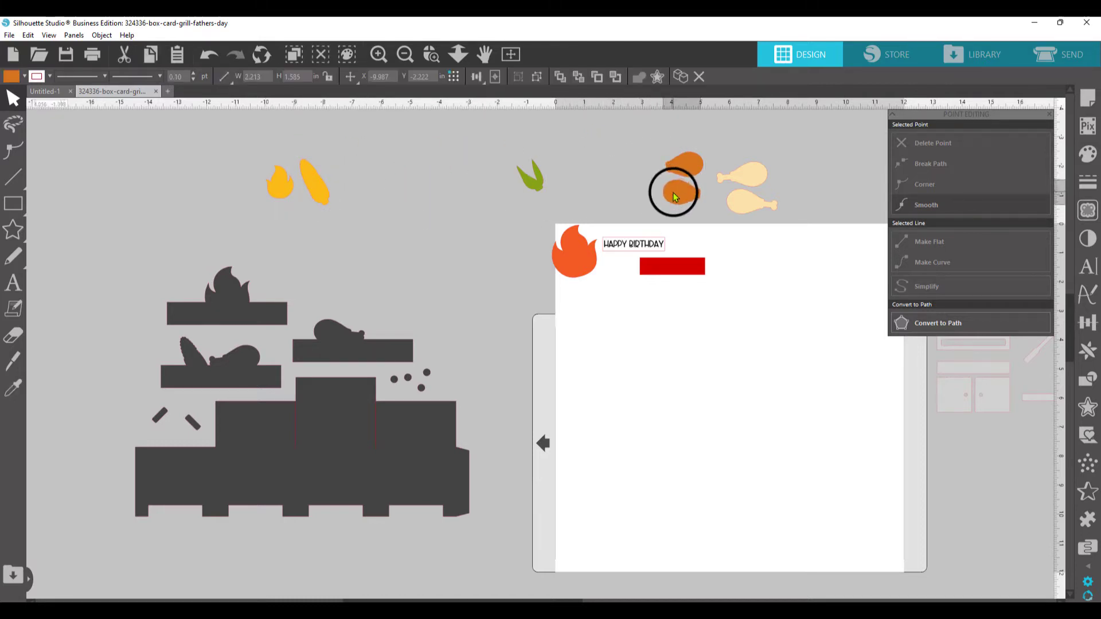
pyautogui.moveTo(666, 148); pyautogui.dragTo(703, 207)
pyautogui.rightClick(689, 196)
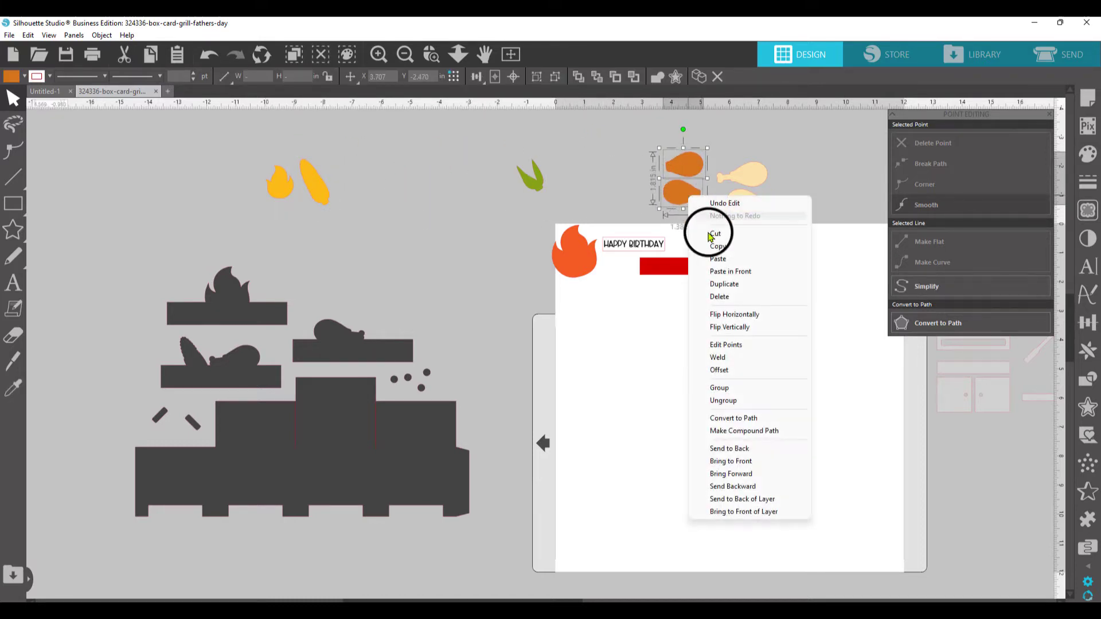
pyautogui.click(717, 385)
pyautogui.moveTo(664, 172); pyautogui.dragTo(339, 243)
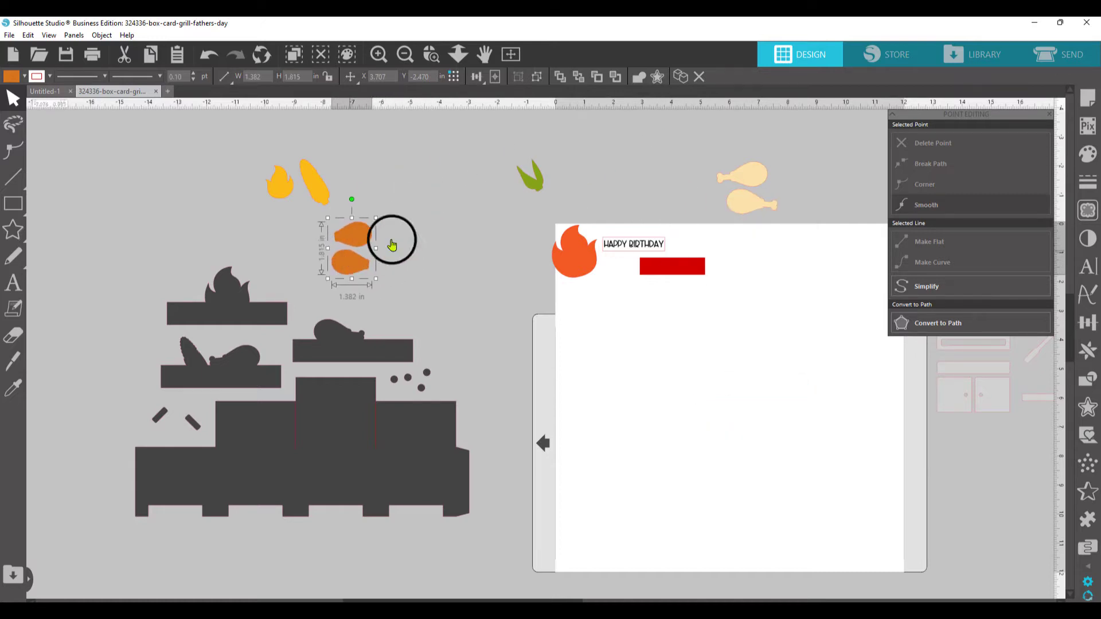
# Step: Move the two cream drumsticks beside the yellow group and group them
pyautogui.moveTo(724, 145); pyautogui.dragTo(432, 191)
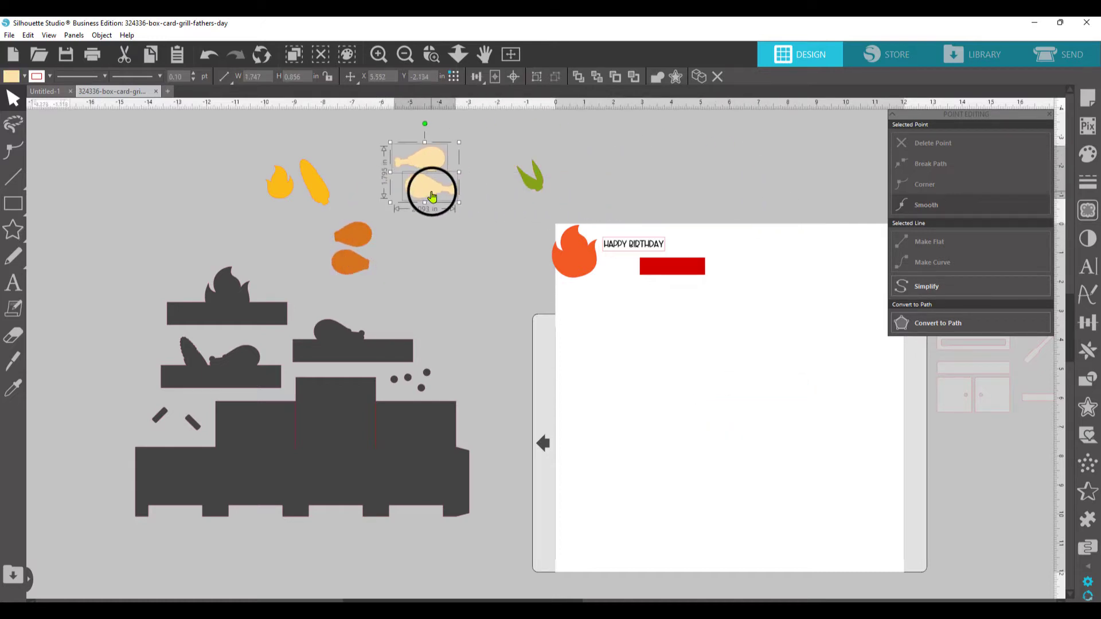
pyautogui.rightClick(431, 191)
pyautogui.click(464, 383)
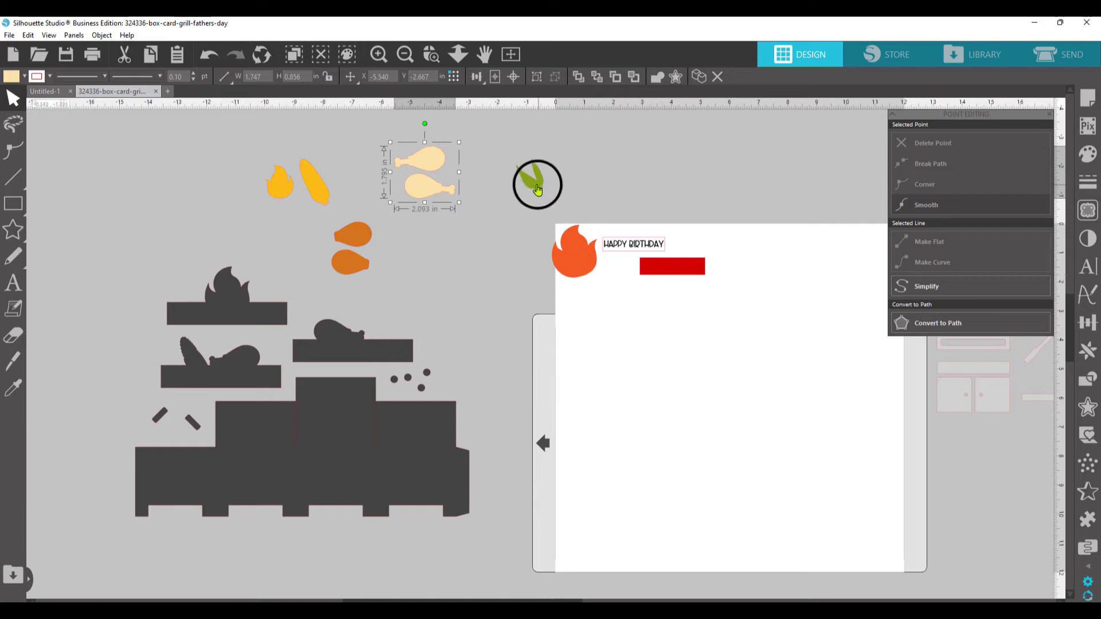
# Step: Move the green leaves, the orange flame and the red rectangle near the other coloured pieces, off the page
pyautogui.moveTo(536, 184); pyautogui.dragTo(450, 276)
pyautogui.moveTo(573, 256); pyautogui.dragTo(501, 227)
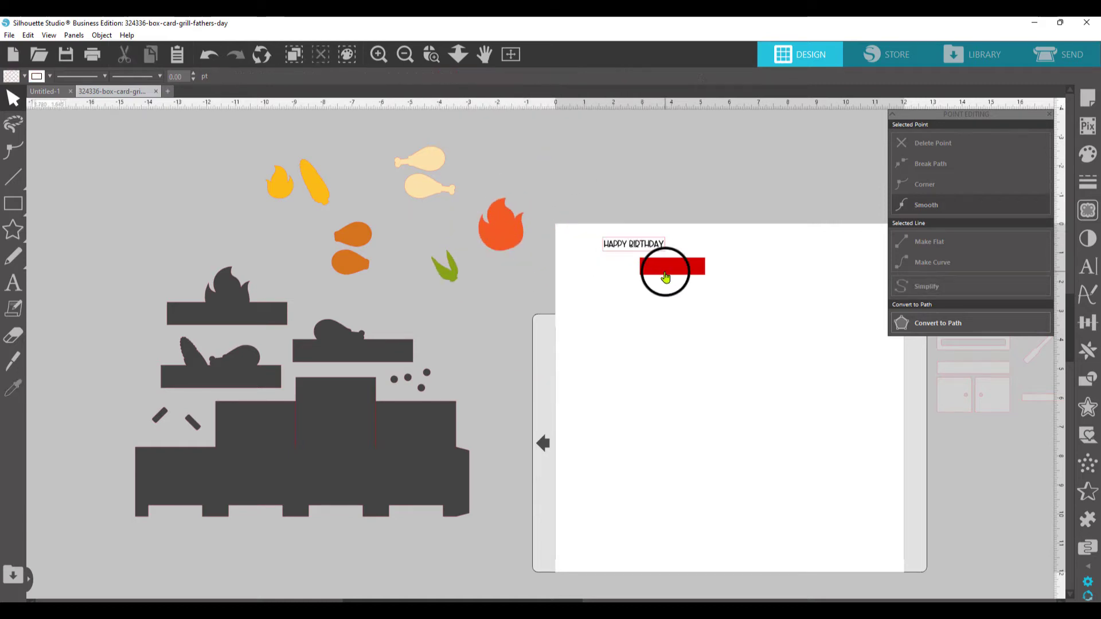
pyautogui.moveTo(663, 270); pyautogui.dragTo(186, 228)
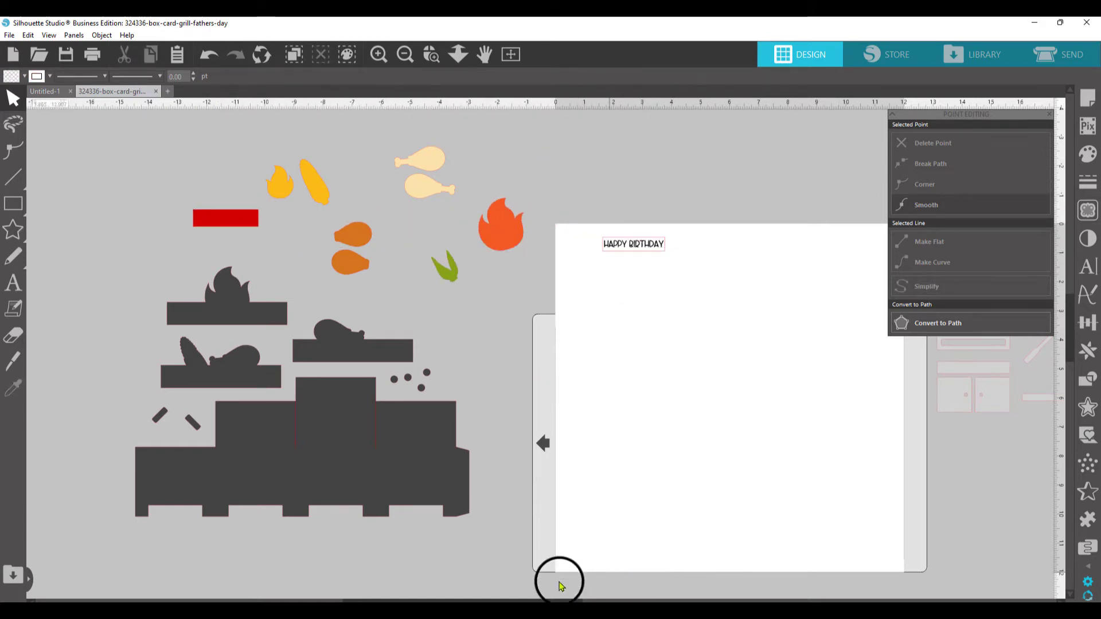
# Step: Move the light grey group above the dark grey pieces and shift the red rectangle and yellow group clear of it
pyautogui.moveTo(967, 424); pyautogui.dragTo(88, 219)
pyautogui.moveTo(223, 216); pyautogui.dragTo(432, 319)
pyautogui.moveTo(167, 197); pyautogui.dragTo(179, 246)
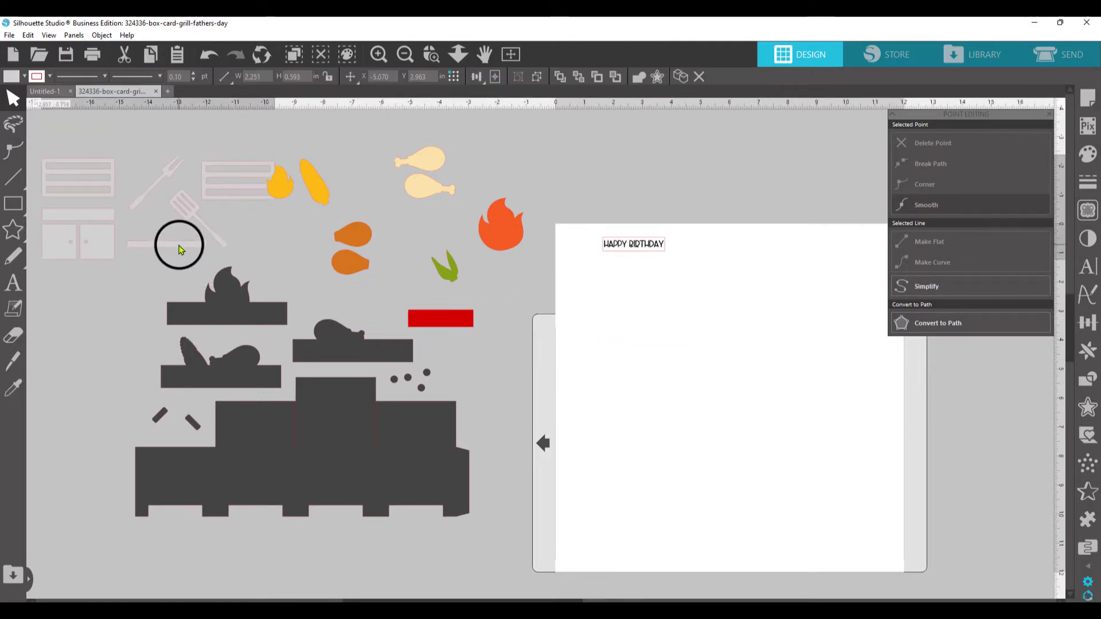
pyautogui.moveTo(281, 188); pyautogui.dragTo(314, 196)
# Step: Move the "Happy Birthday" label off the page to the left of the dark grey pieces
pyautogui.click(737, 458)
pyautogui.click(1097, 412)
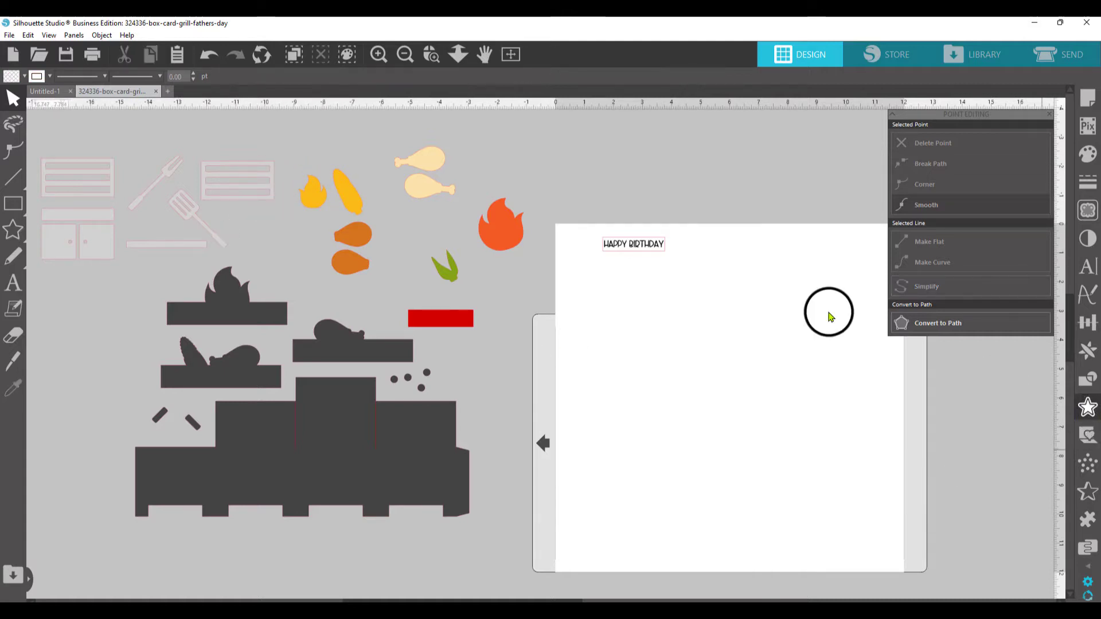
pyautogui.moveTo(628, 246); pyautogui.dragTo(92, 321)
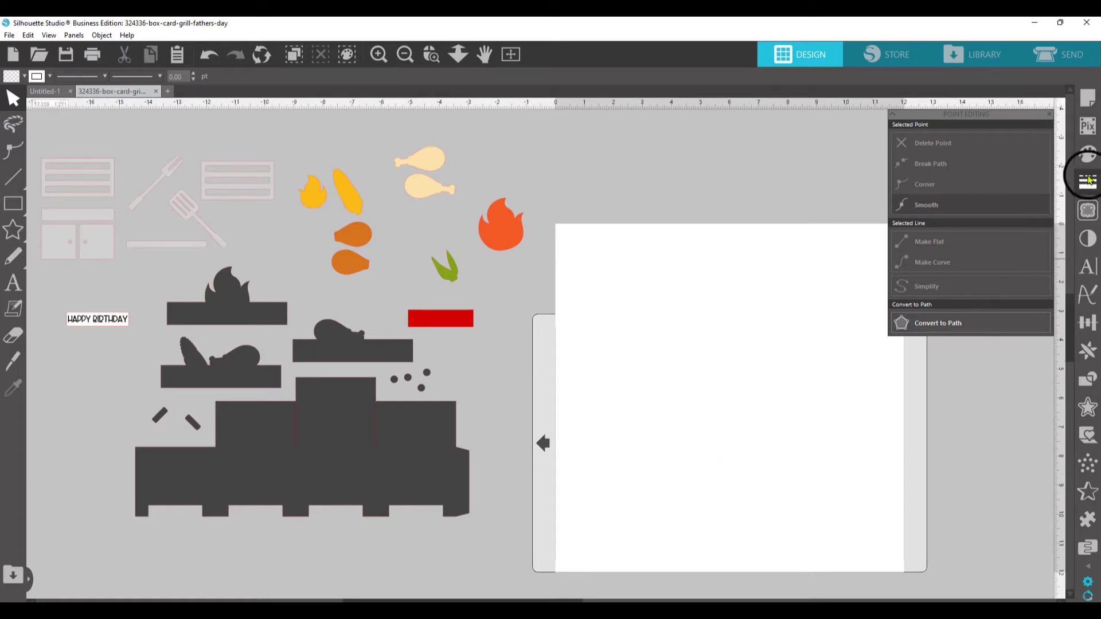
# Step: Set the media size to Letter (8.500 x 11.000 in) in portrait orientation
pyautogui.click(1089, 101)
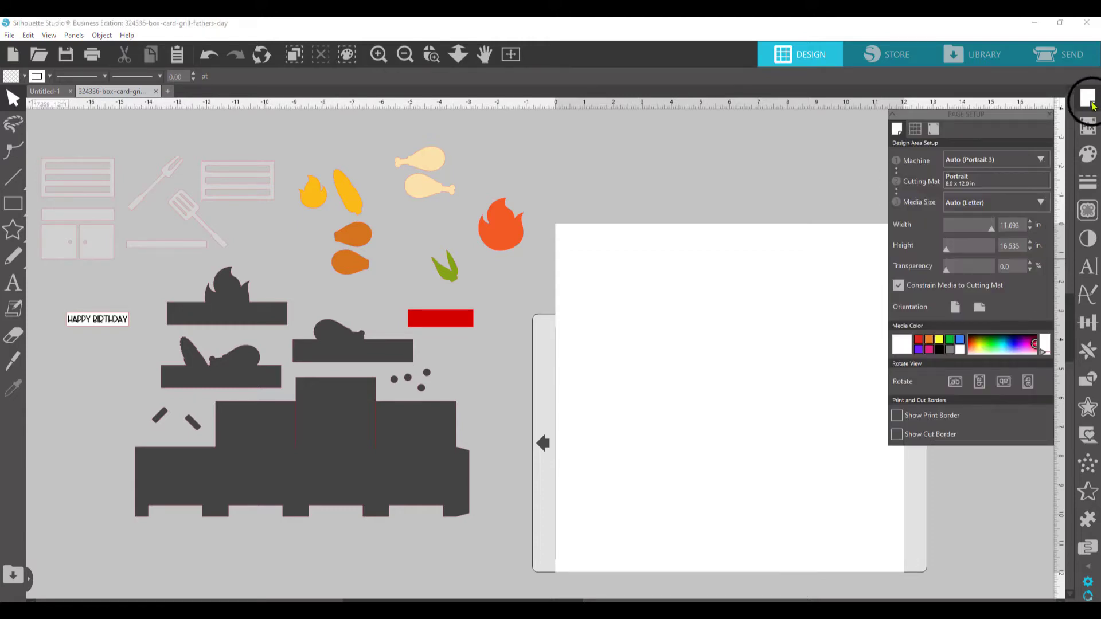
pyautogui.click(967, 204)
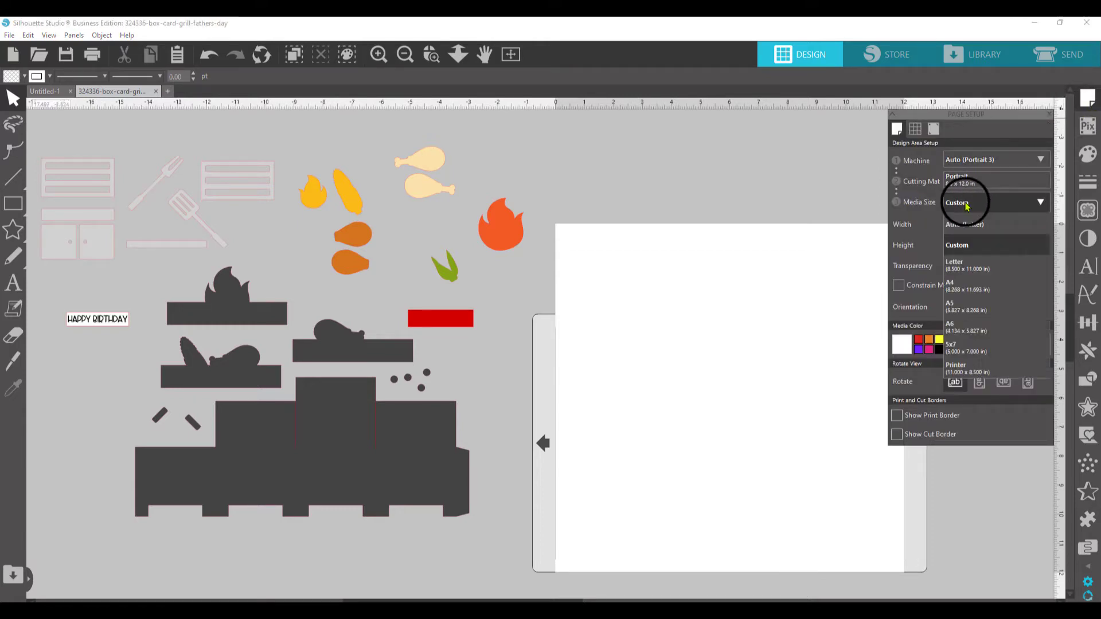
pyautogui.click(981, 265)
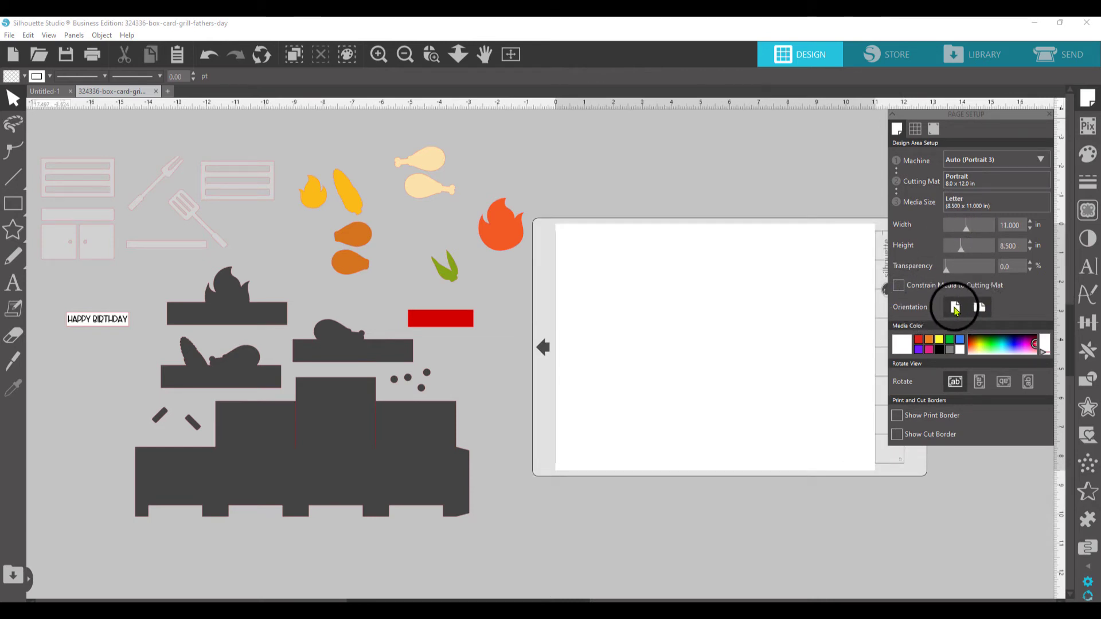
pyautogui.click(954, 308)
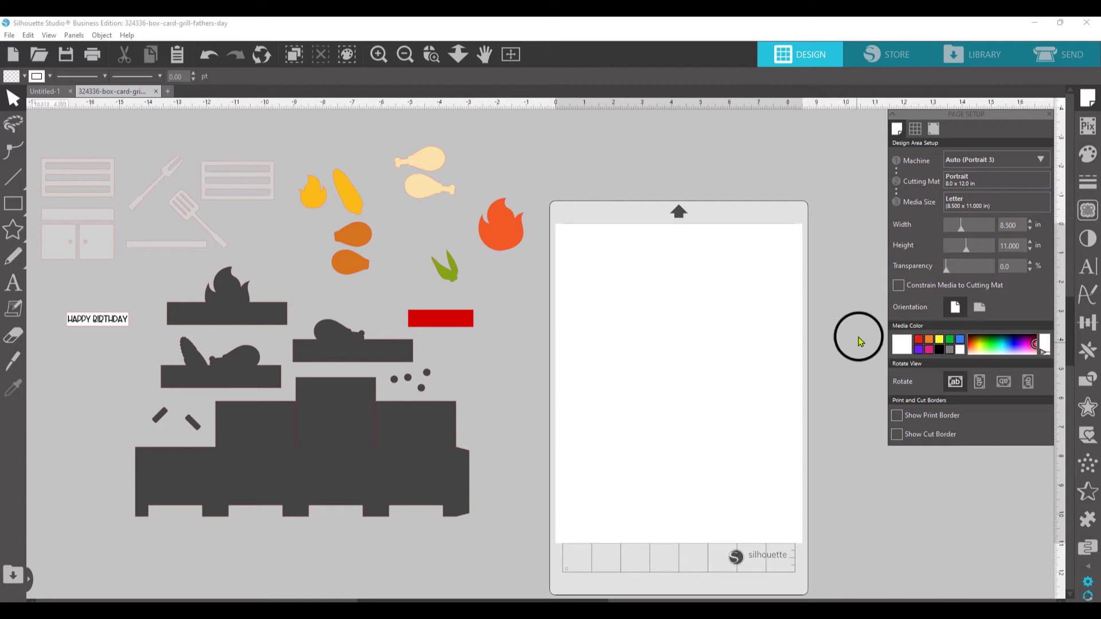
# Step: Place the dark grey group on the page, rotated 90 degrees clockwise, with the box piece along the page's left edge
pyautogui.moveTo(373, 418); pyautogui.dragTo(724, 381)
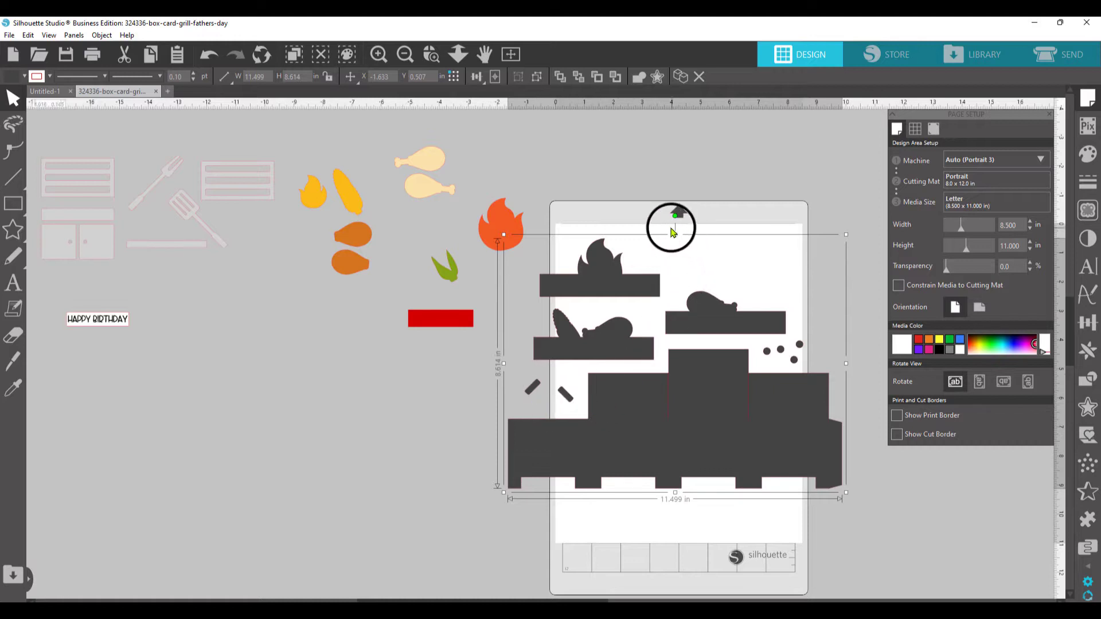
pyautogui.moveTo(675, 216); pyautogui.dragTo(856, 361)
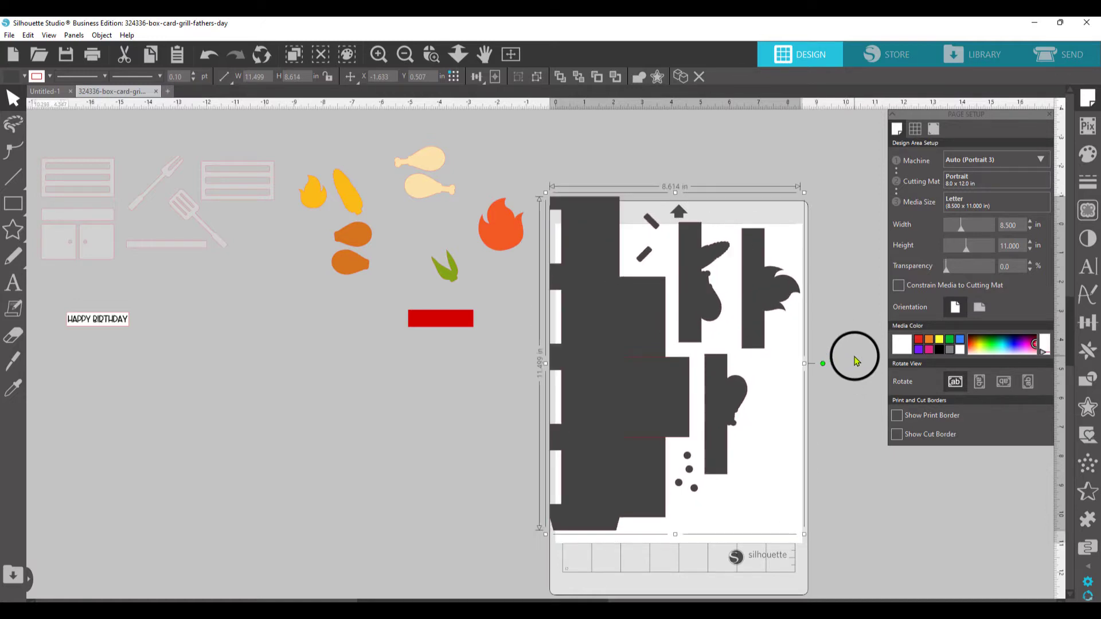
pyautogui.moveTo(601, 393); pyautogui.dragTo(616, 420)
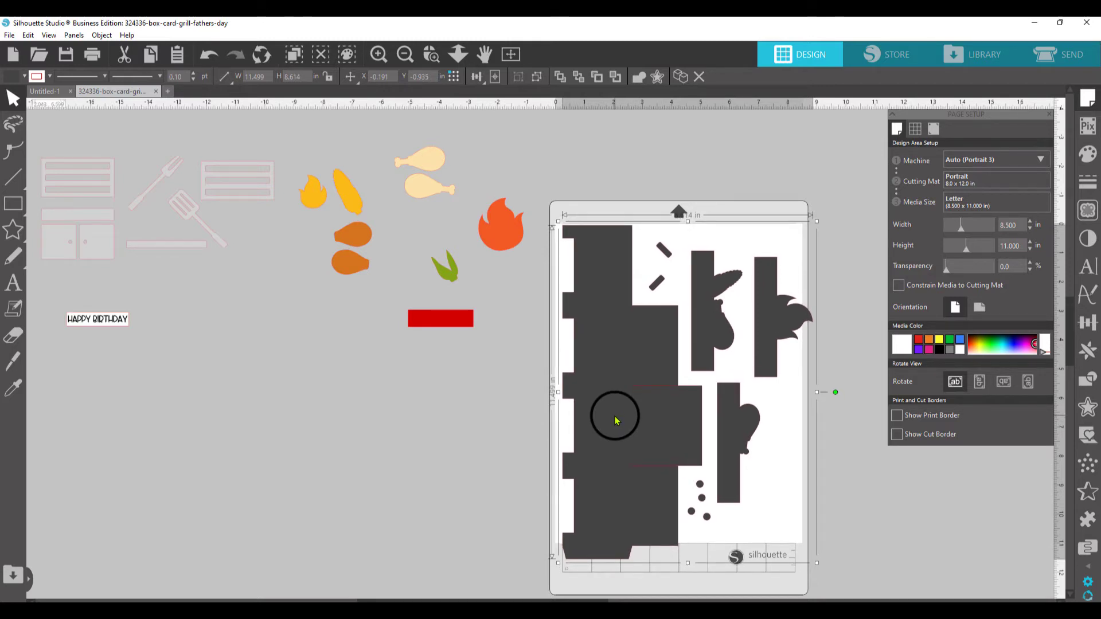
pyautogui.click(866, 450)
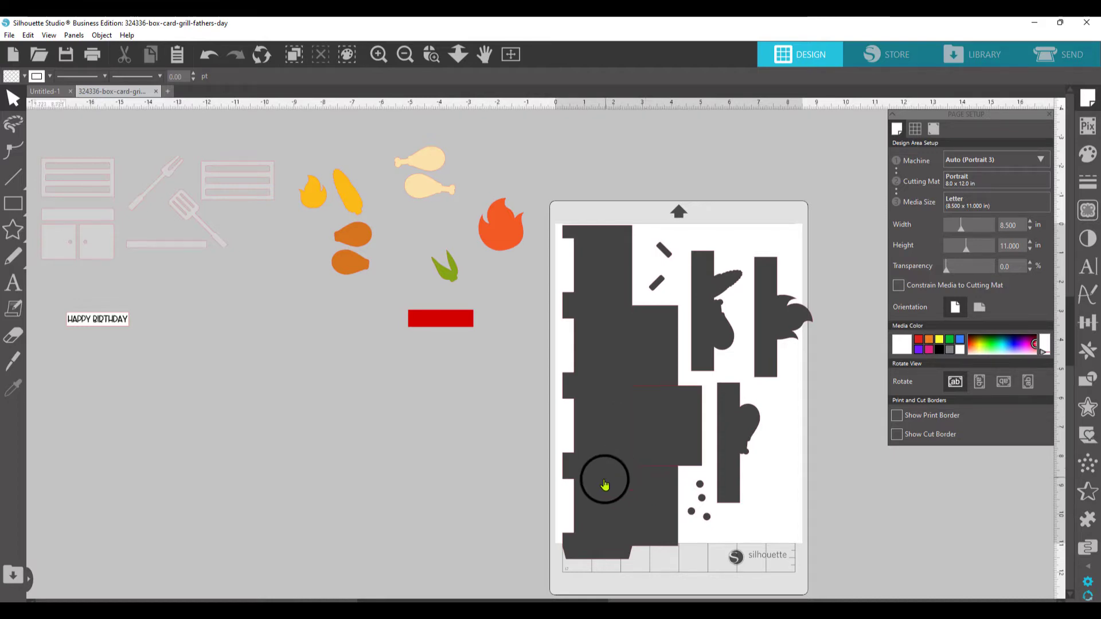
pyautogui.moveTo(612, 300); pyautogui.dragTo(617, 312)
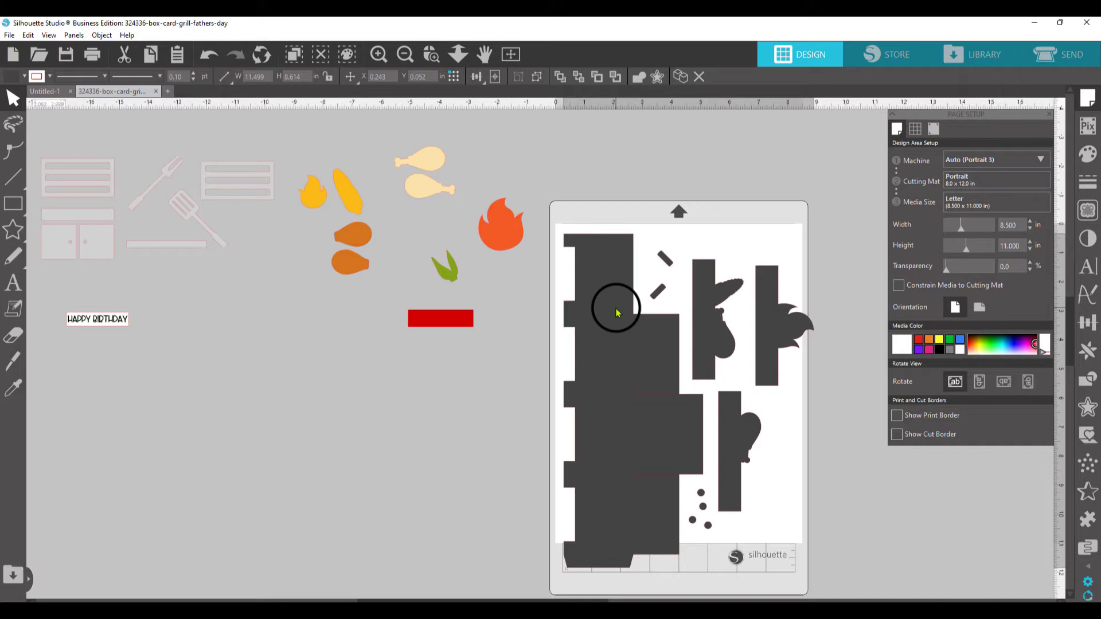
pyautogui.press('Escape')
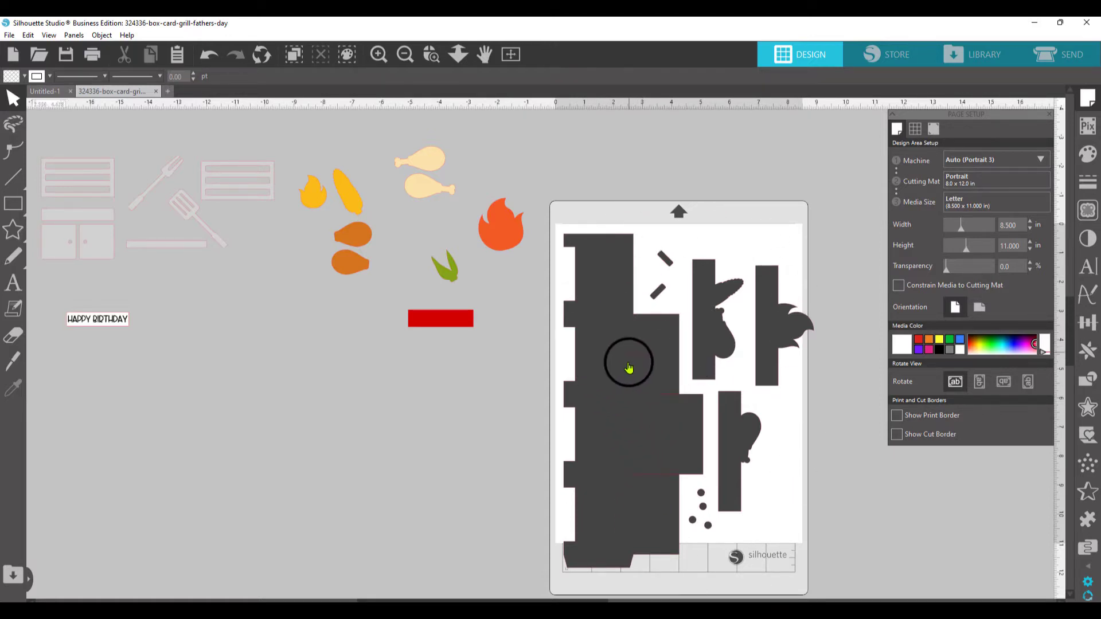
# Step: Change the media size to Custom, 8.500 in wide and 12.000 in high
pyautogui.click(961, 204)
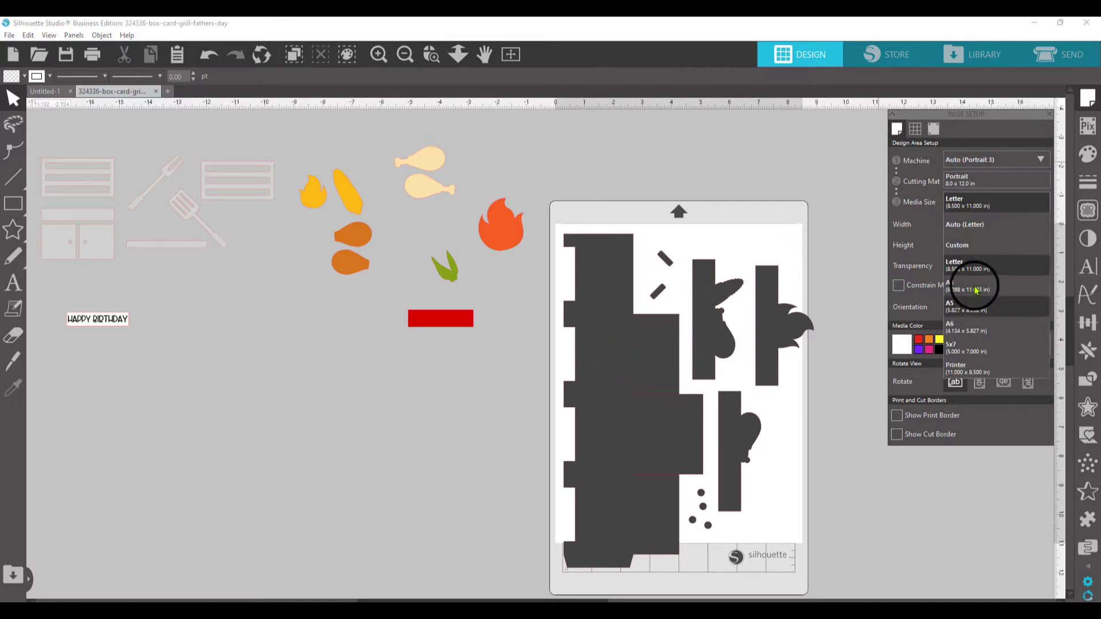
pyautogui.click(966, 244)
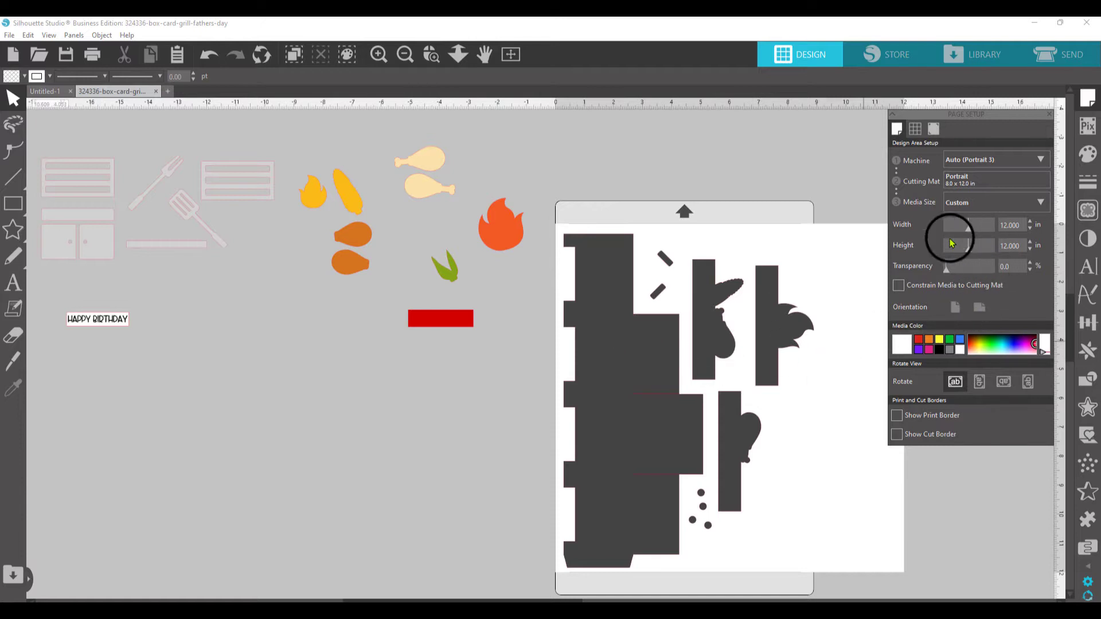
pyautogui.click(1023, 225)
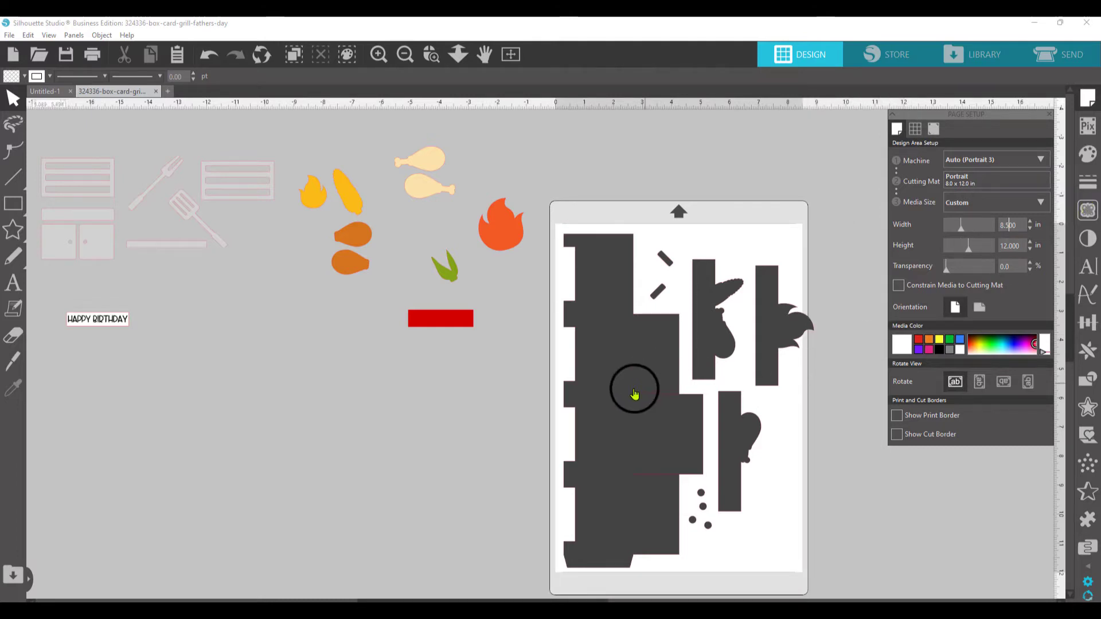
# Step: Nudge the dark grey group slightly left on the page
pyautogui.click(626, 395)
pyautogui.moveTo(627, 392); pyautogui.dragTo(624, 392)
pyautogui.click(820, 395)
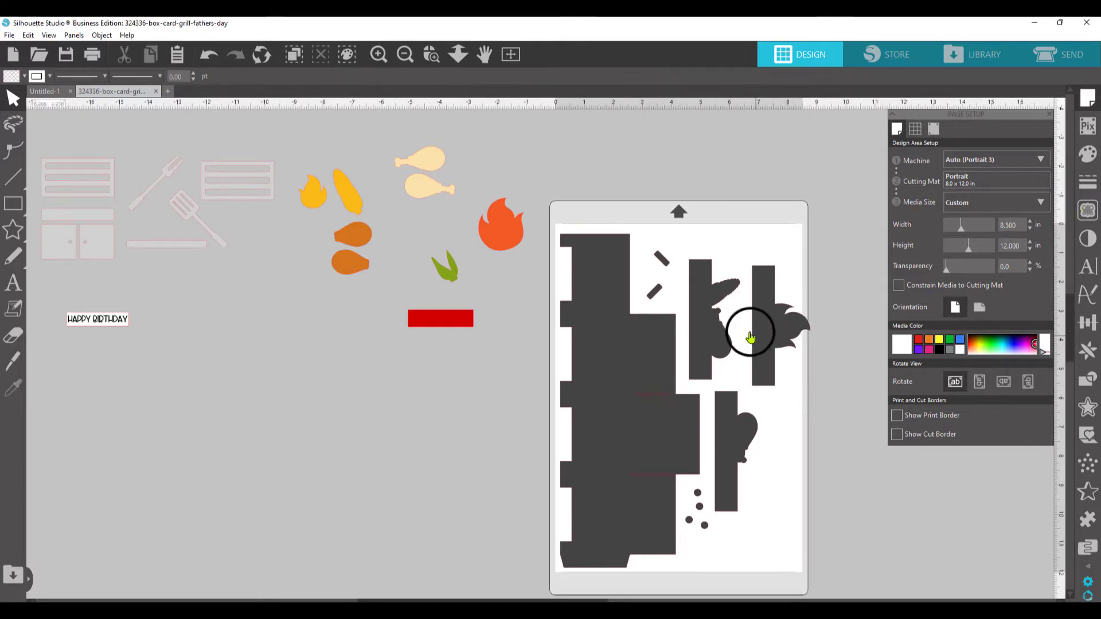
# Step: Ungroup the dark grey pieces and shift the corn-and-drumstick strip left, closer to the box piece
pyautogui.click(703, 321)
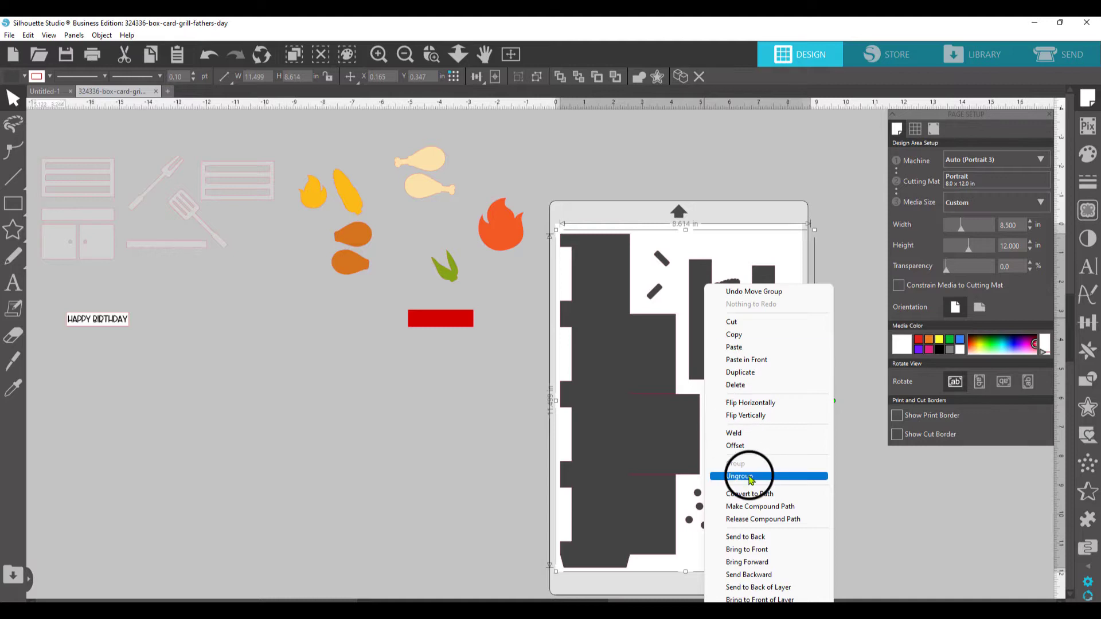
pyautogui.click(743, 475)
pyautogui.click(828, 364)
pyautogui.moveTo(701, 323); pyautogui.dragTo(691, 322)
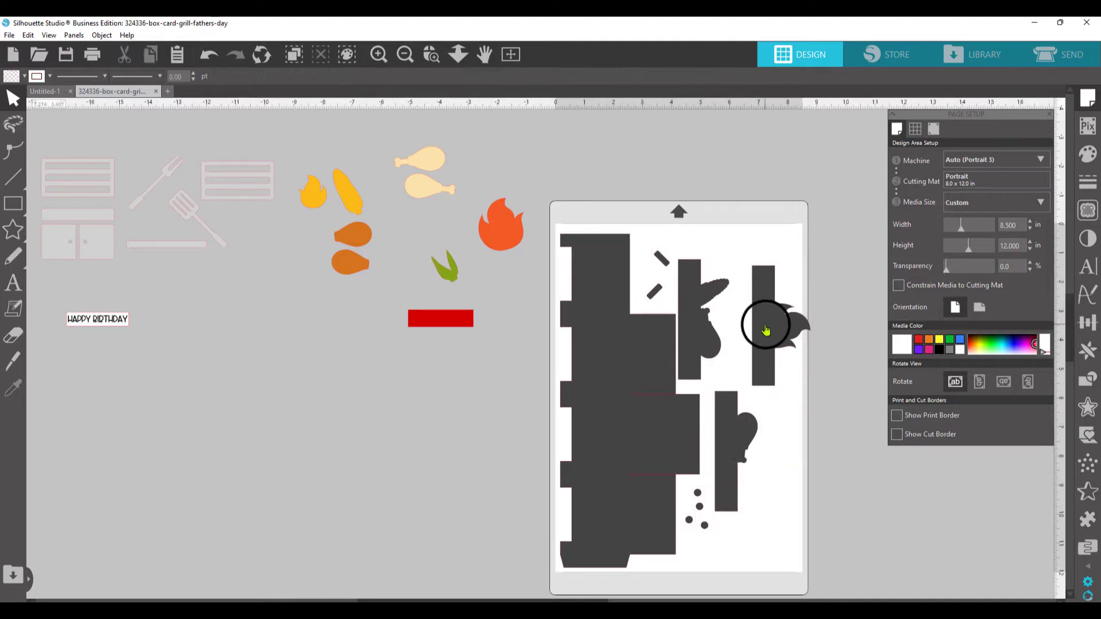
# Step: Shift the flame strip left so it fits on the page, and group all the dark grey pieces
pyautogui.moveTo(767, 320); pyautogui.dragTo(747, 319)
pyautogui.click(768, 439)
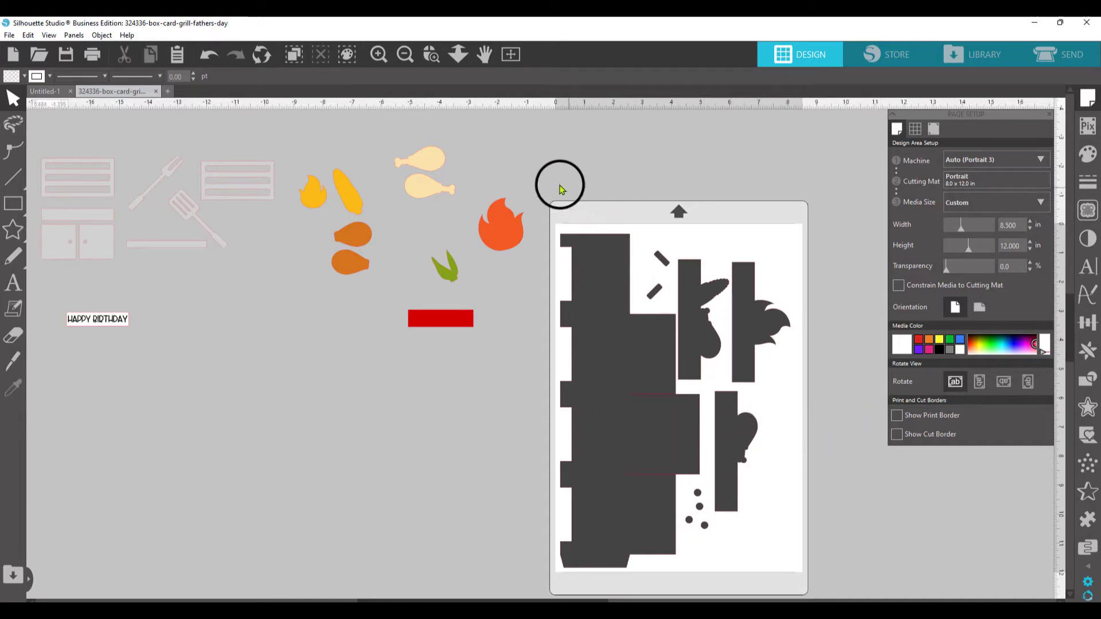
pyautogui.moveTo(560, 184); pyautogui.dragTo(757, 511)
pyautogui.rightClick(745, 465)
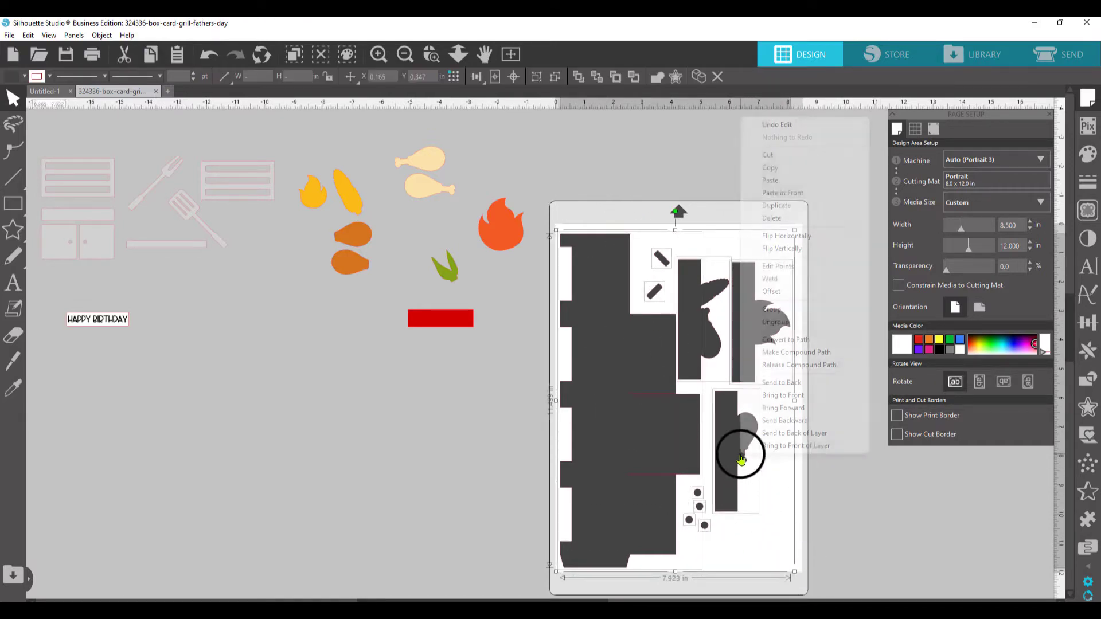
pyautogui.click(781, 315)
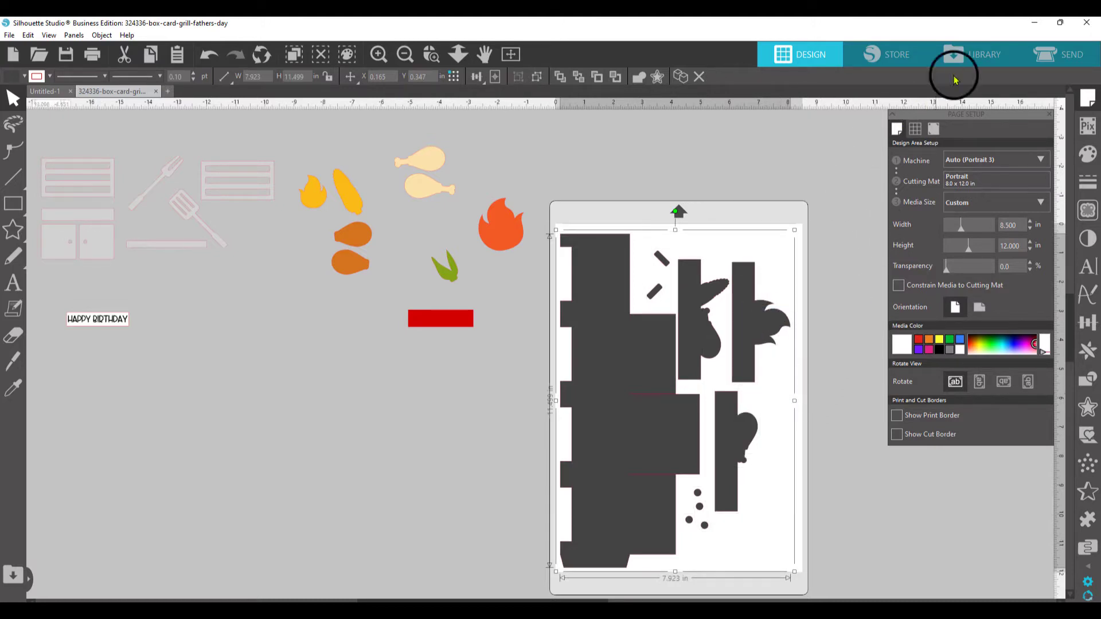
# Step: Preview the dark grey sheet's cut and fold lines in the send view and return to the design
pyautogui.click(1058, 55)
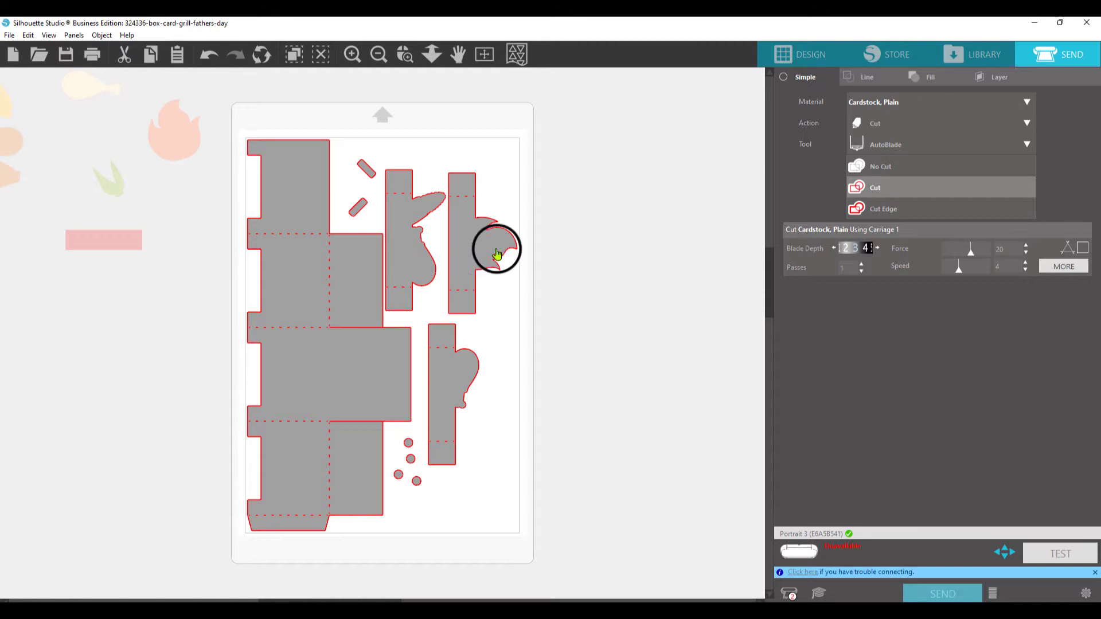
pyautogui.click(803, 57)
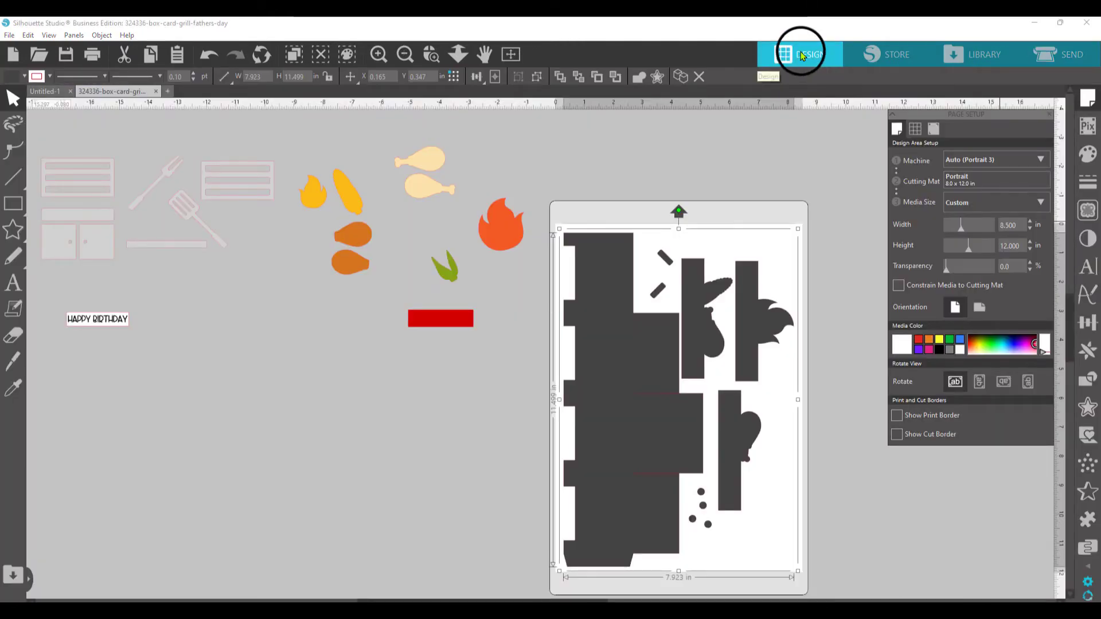
# Step: Move the dark grey group off the page and place the "Happy Birthday" label near the page's upper-left corner
pyautogui.moveTo(79, 215); pyautogui.dragTo(264, 433)
pyautogui.moveTo(100, 325); pyautogui.dragTo(308, 316)
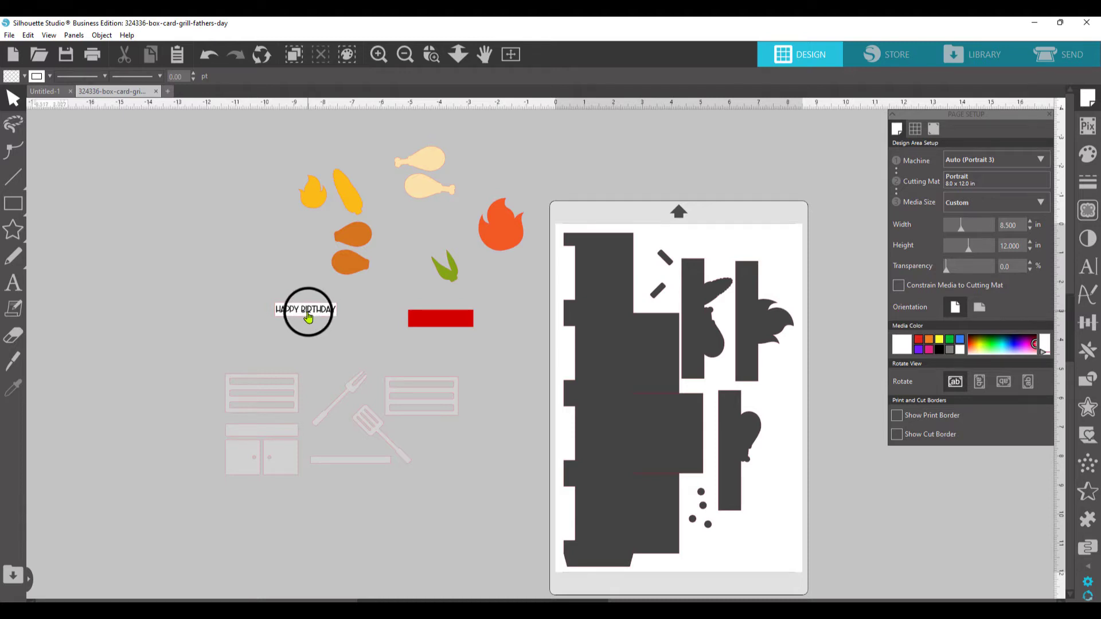
pyautogui.moveTo(305, 310); pyautogui.dragTo(603, 222)
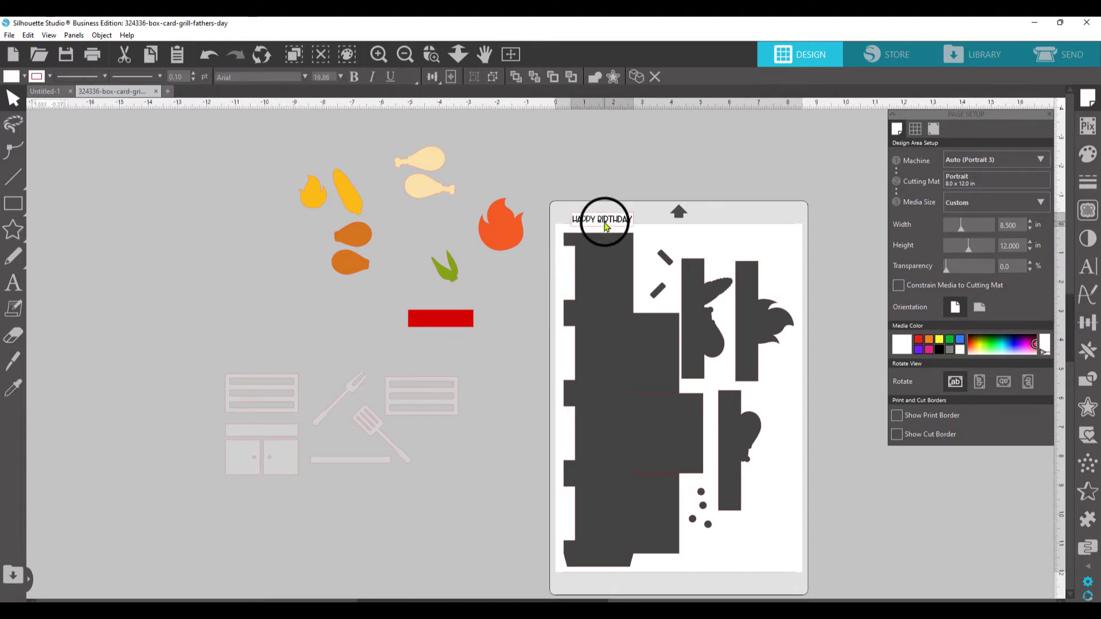
pyautogui.moveTo(605, 290); pyautogui.dragTo(123, 252)
pyautogui.moveTo(304, 416); pyautogui.dragTo(373, 467)
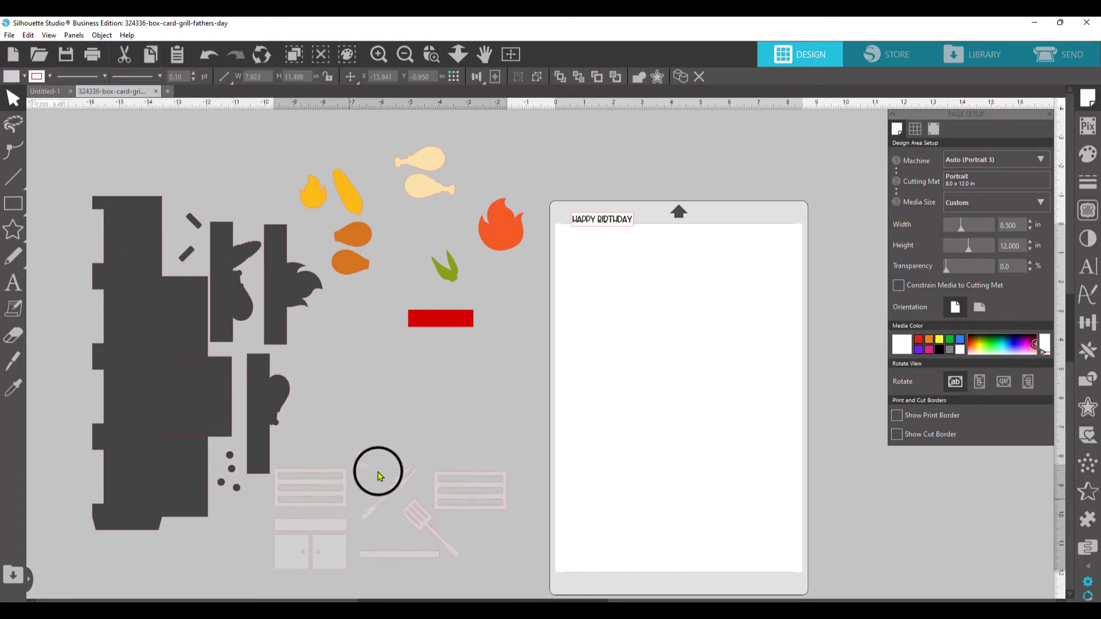
pyautogui.moveTo(622, 228); pyautogui.dragTo(627, 260)
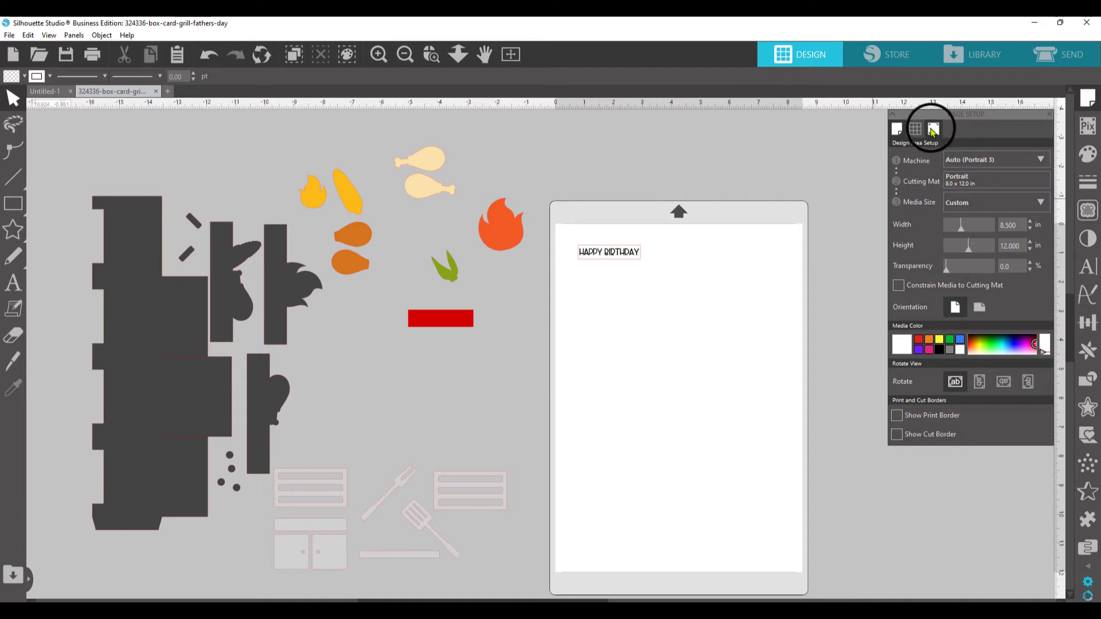
# Step: Turn on the registration marks and move the "Happy Birthday" label right, clear of the hatched corner area
pyautogui.click(934, 131)
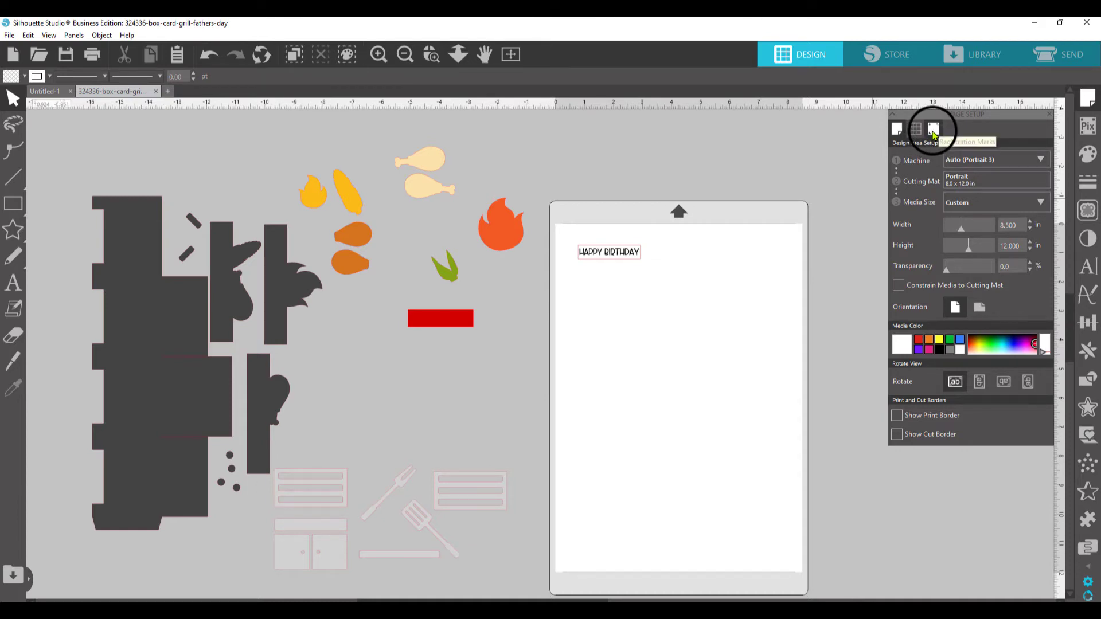
pyautogui.click(934, 131)
pyautogui.click(898, 160)
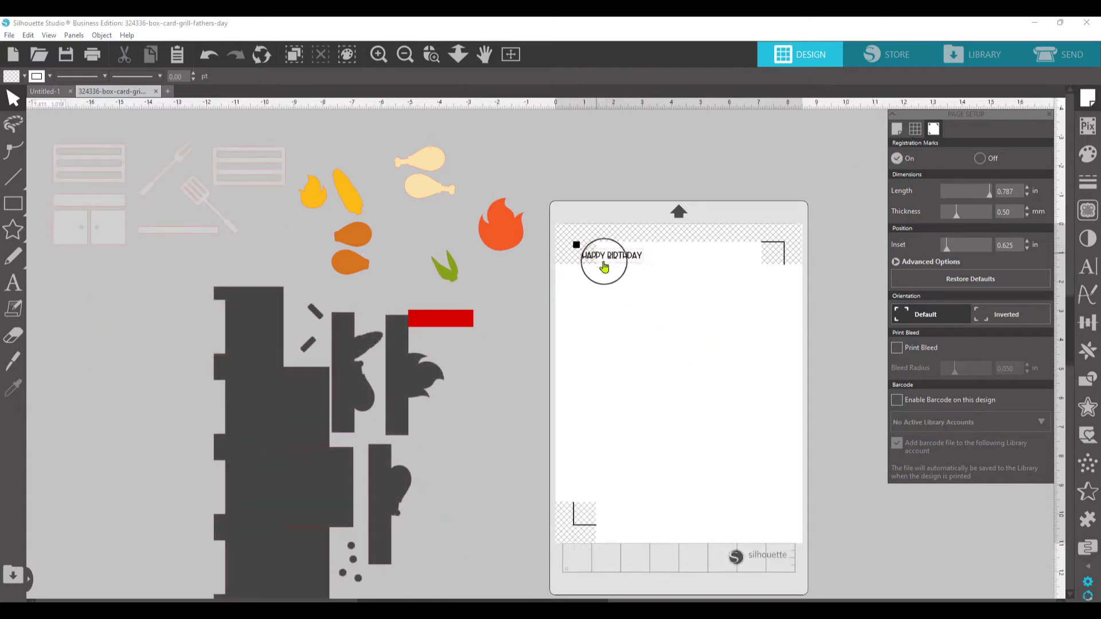
pyautogui.click(589, 257)
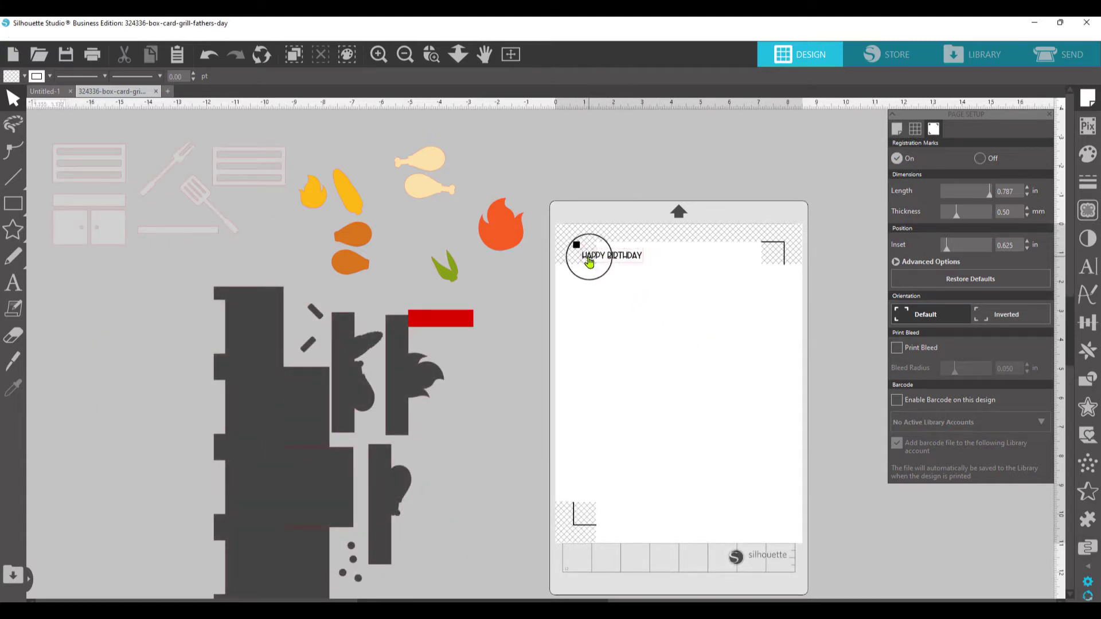
pyautogui.moveTo(589, 261); pyautogui.dragTo(626, 262)
pyautogui.click(709, 322)
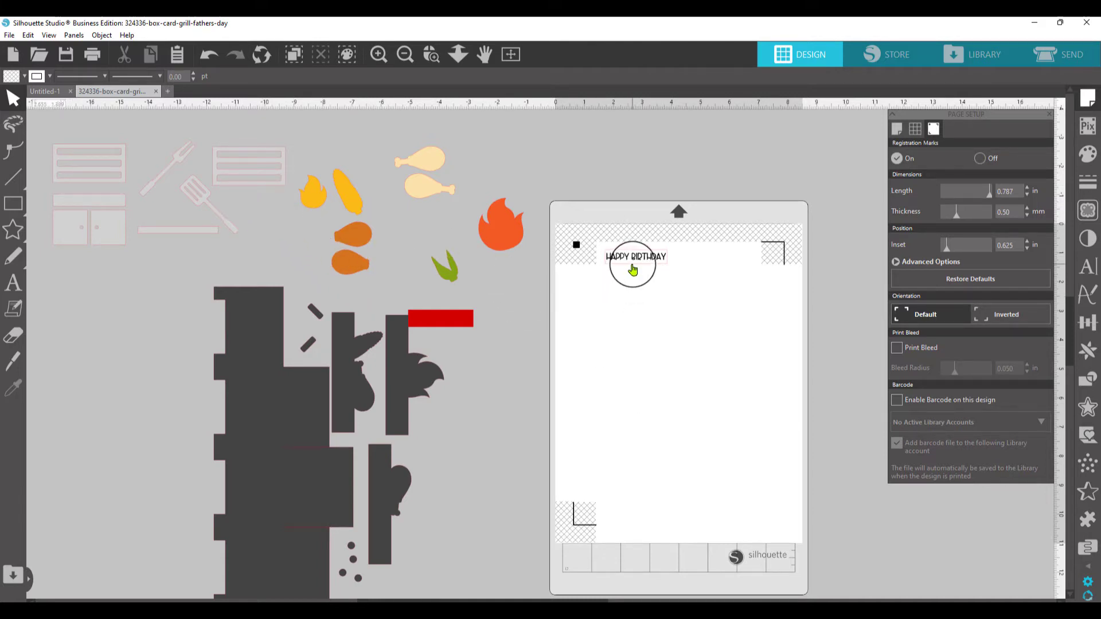
# Step: Set the line thickness of the "Happy Birthday" label's outline to 0.00 pt
pyautogui.click(633, 269)
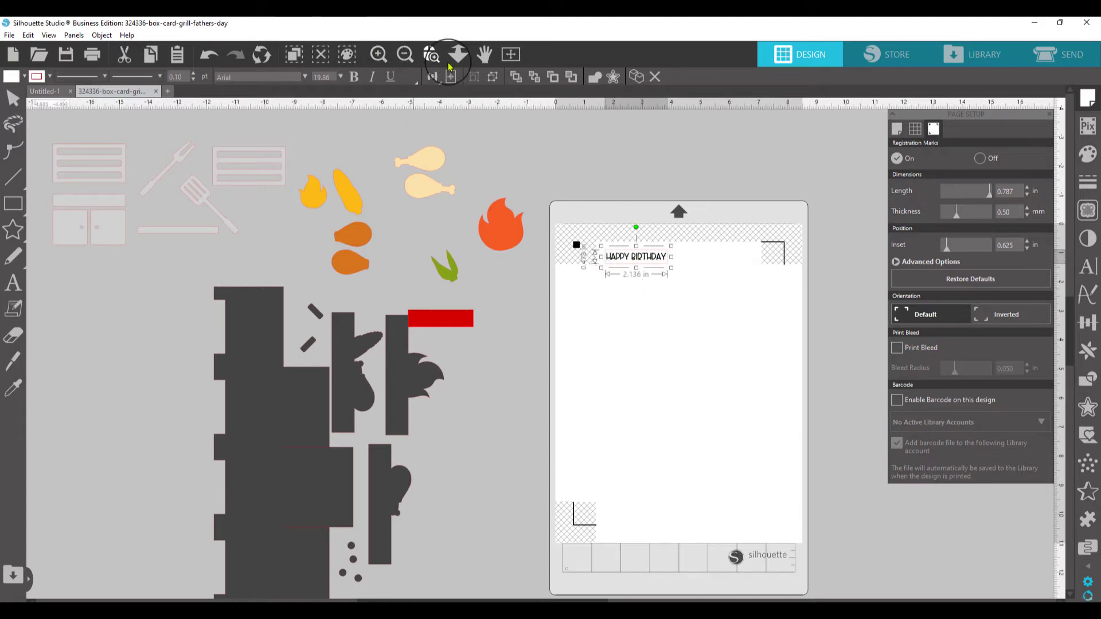
pyautogui.moveTo(581, 241); pyautogui.dragTo(713, 294)
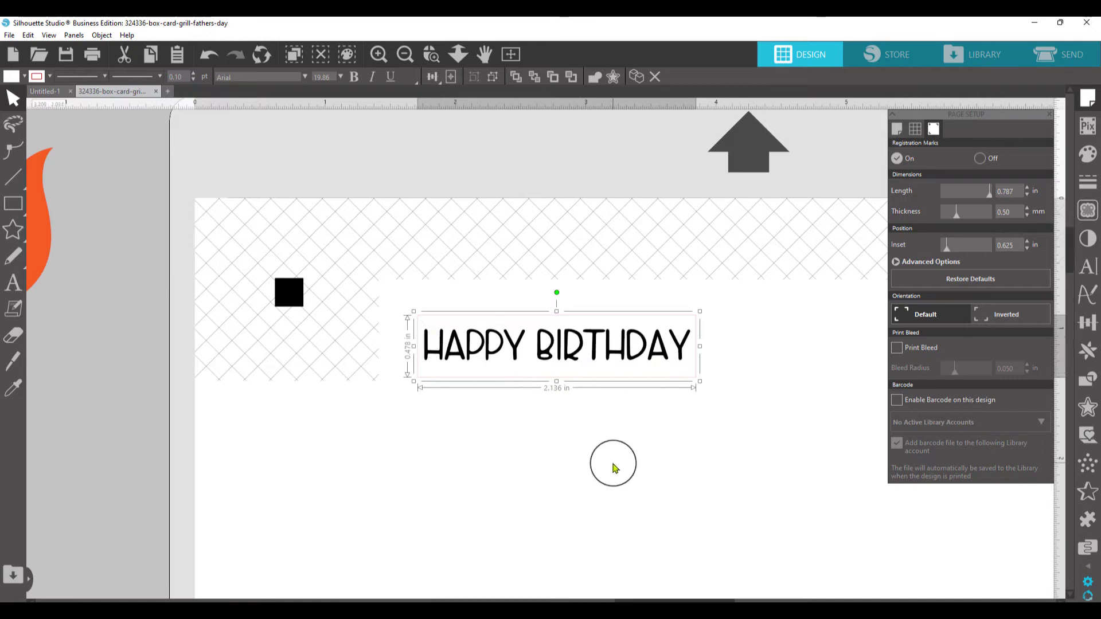
pyautogui.click(613, 463)
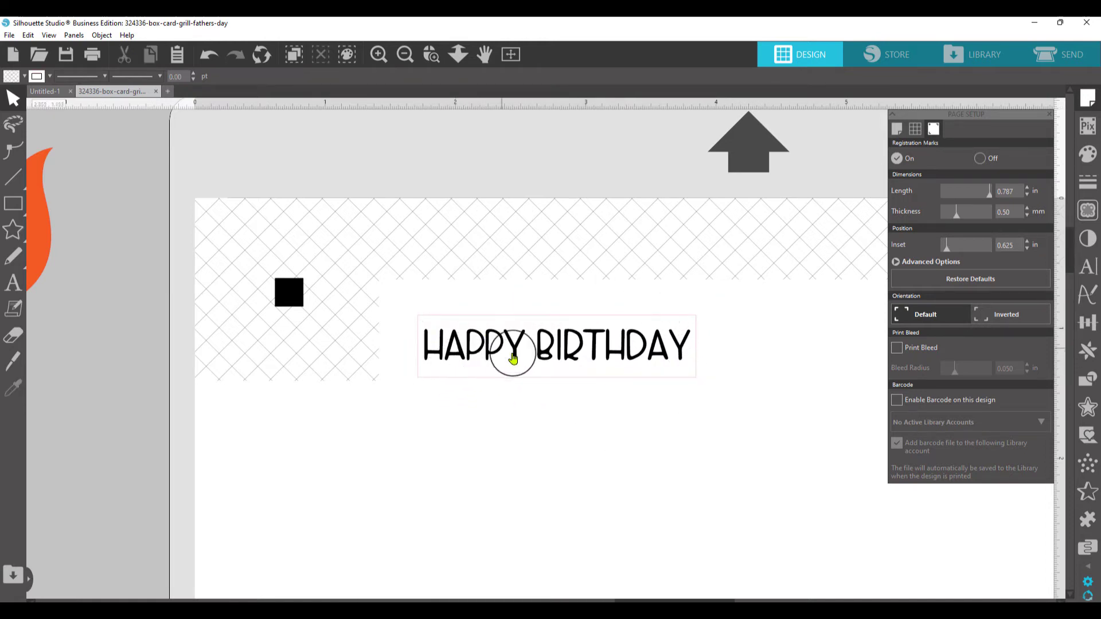
pyautogui.click(511, 321)
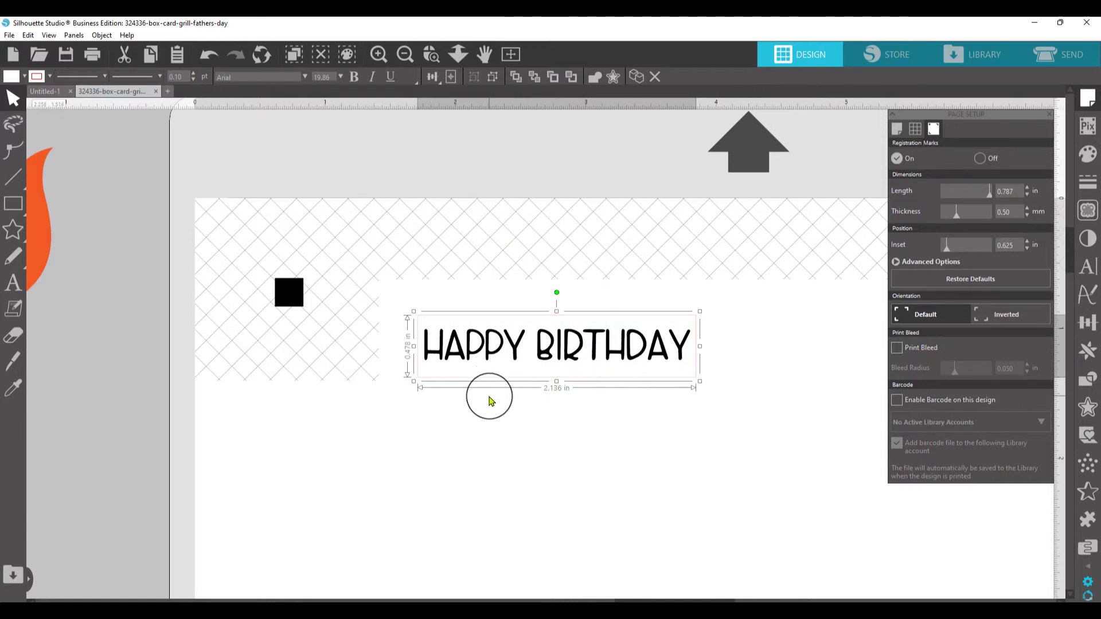
pyautogui.click(193, 81)
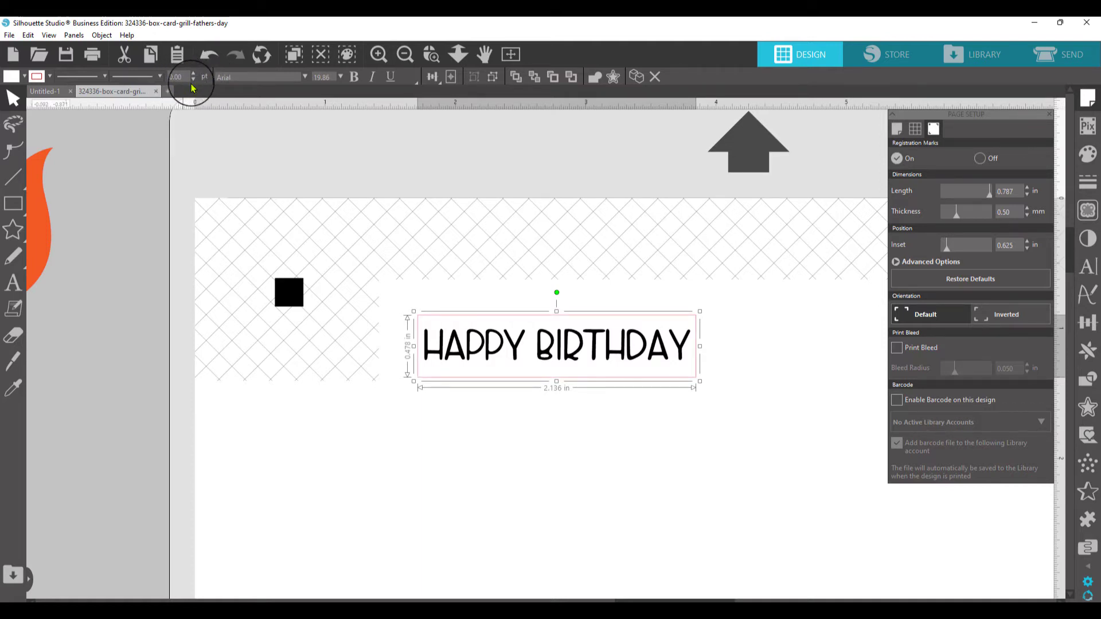
pyautogui.click(526, 393)
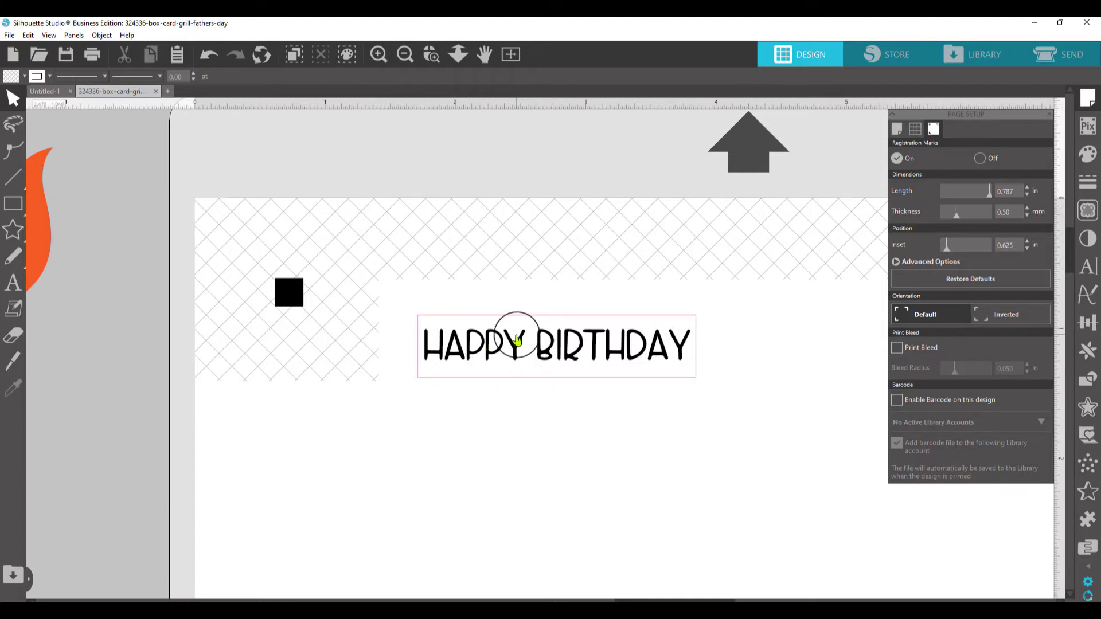
# Step: Open the print preview of the Letter-size page and check the "Happy Birthday" label and registration marks
pyautogui.click(896, 129)
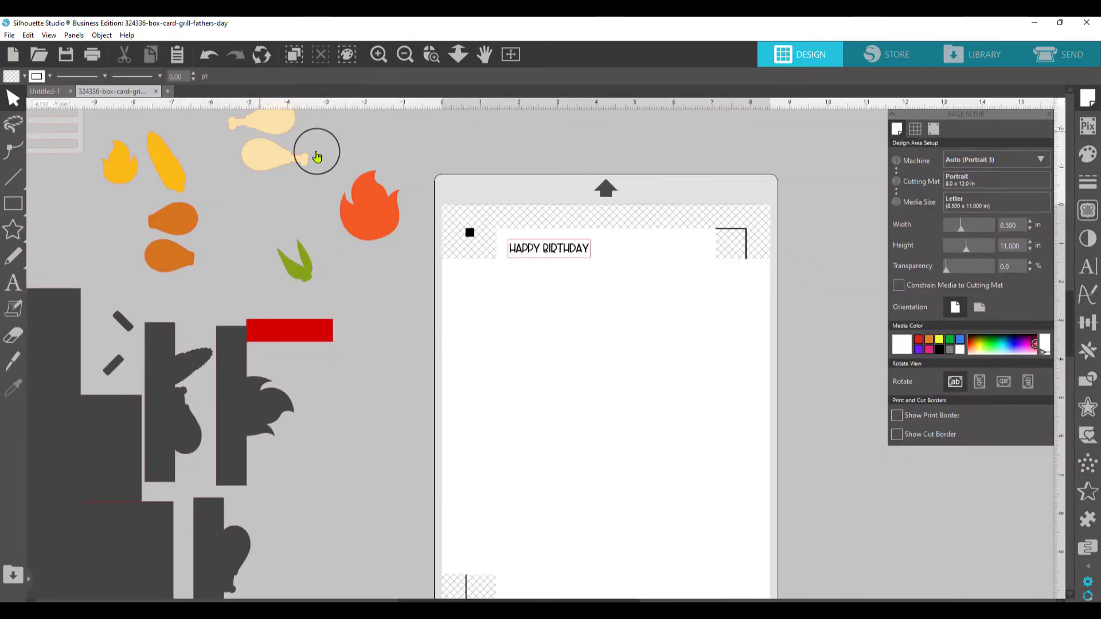
pyautogui.click(9, 35)
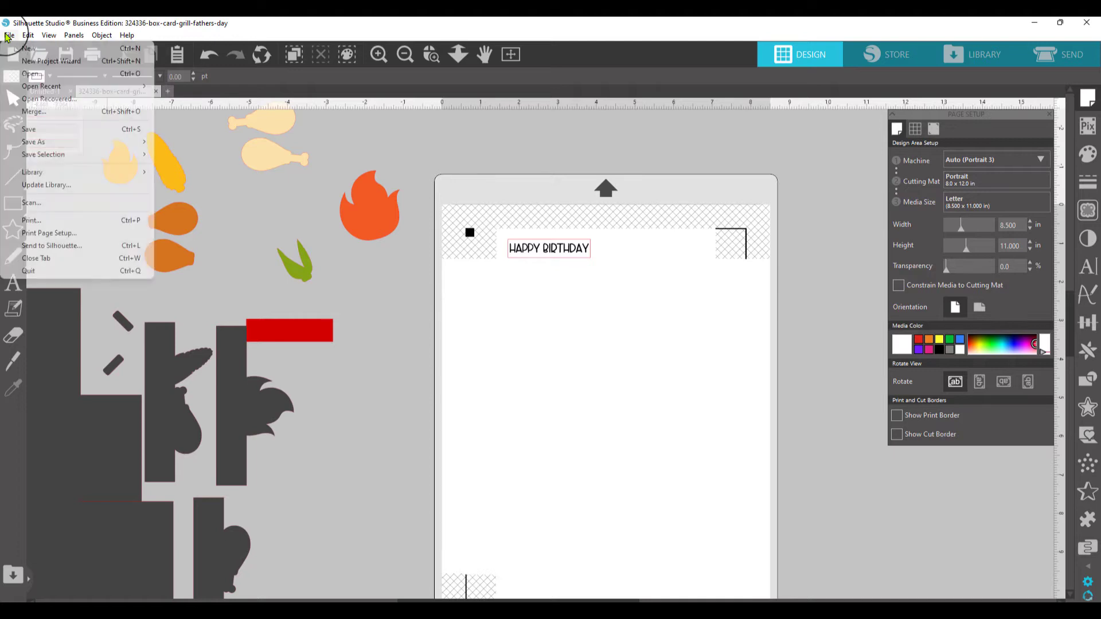
pyautogui.click(54, 220)
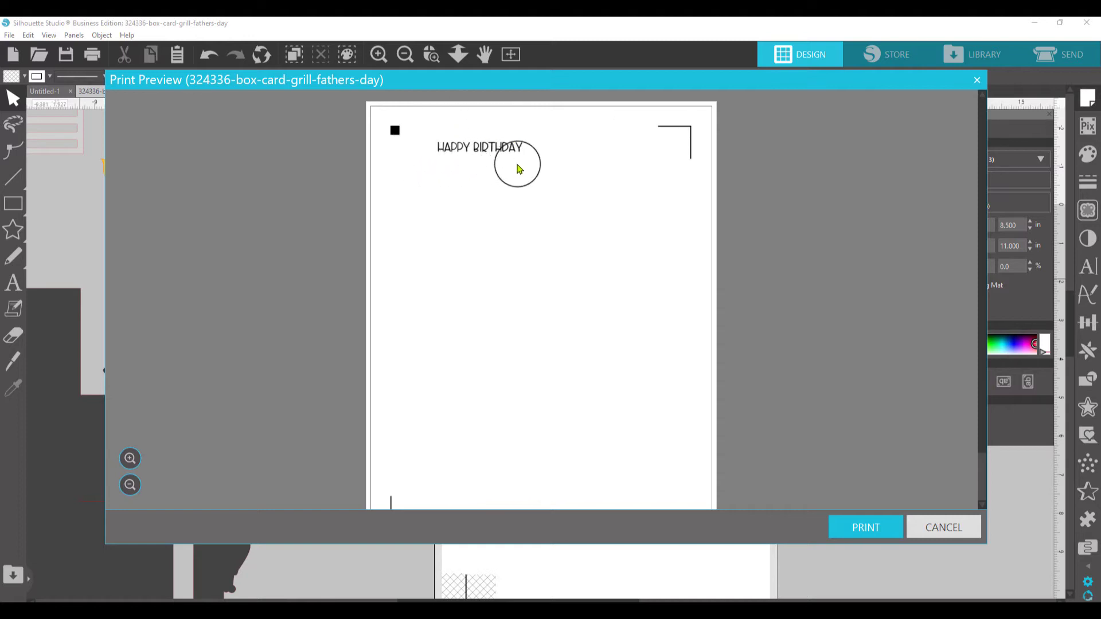
pyautogui.scroll(-1, 611, 192)
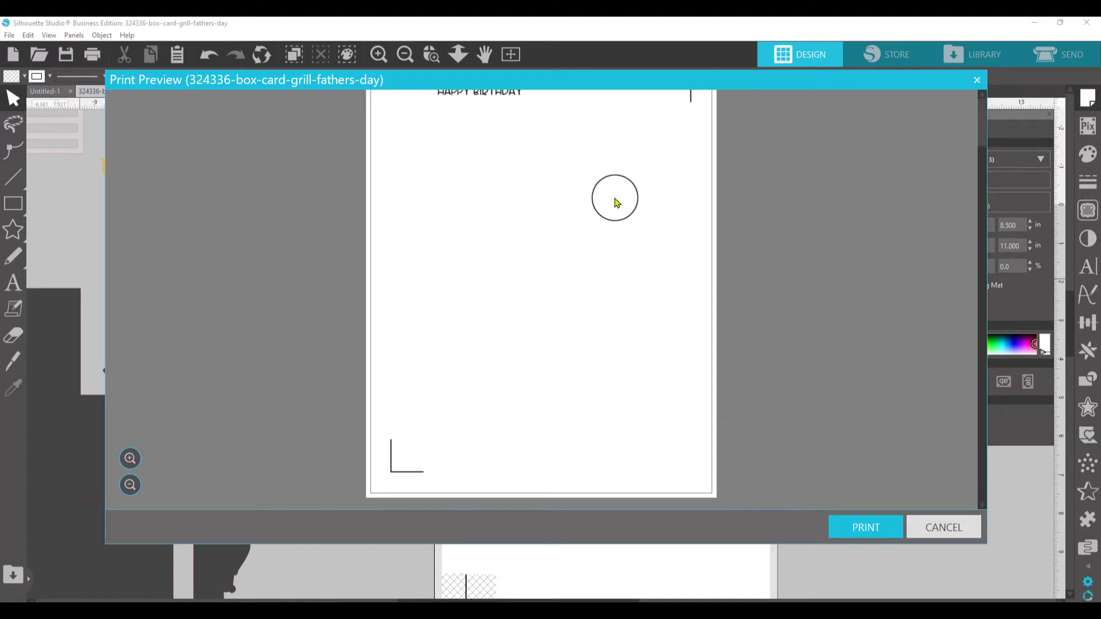
pyautogui.scroll(1, 413, 261)
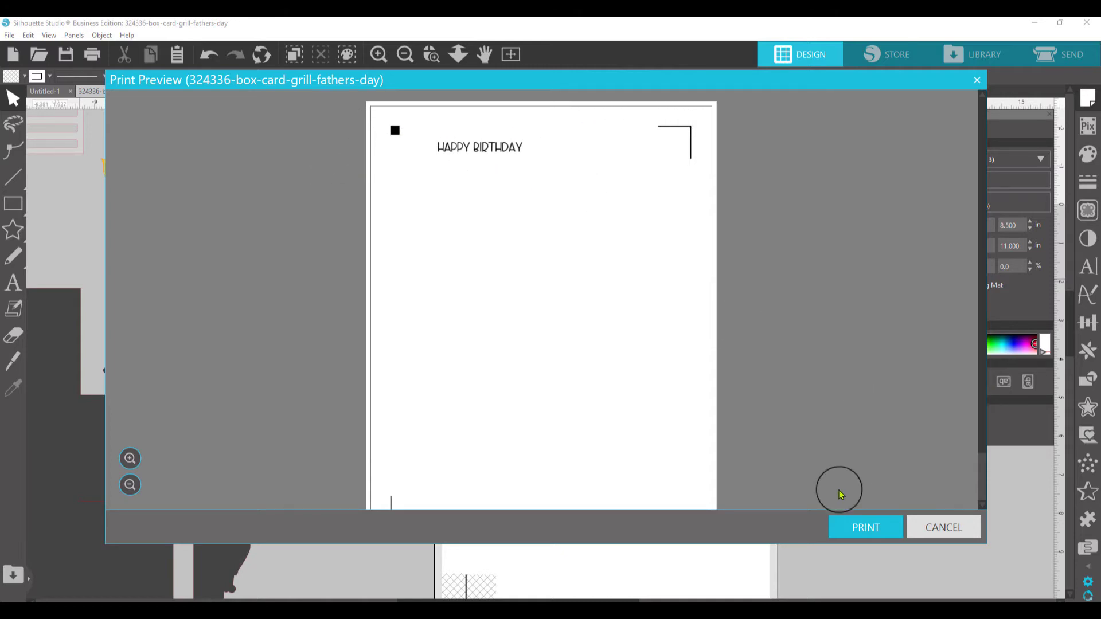
# Step: Print one copy of the current page on the EPSON WF-7720 Series printer, accepting the Letter-size printing preferences
pyautogui.click(863, 527)
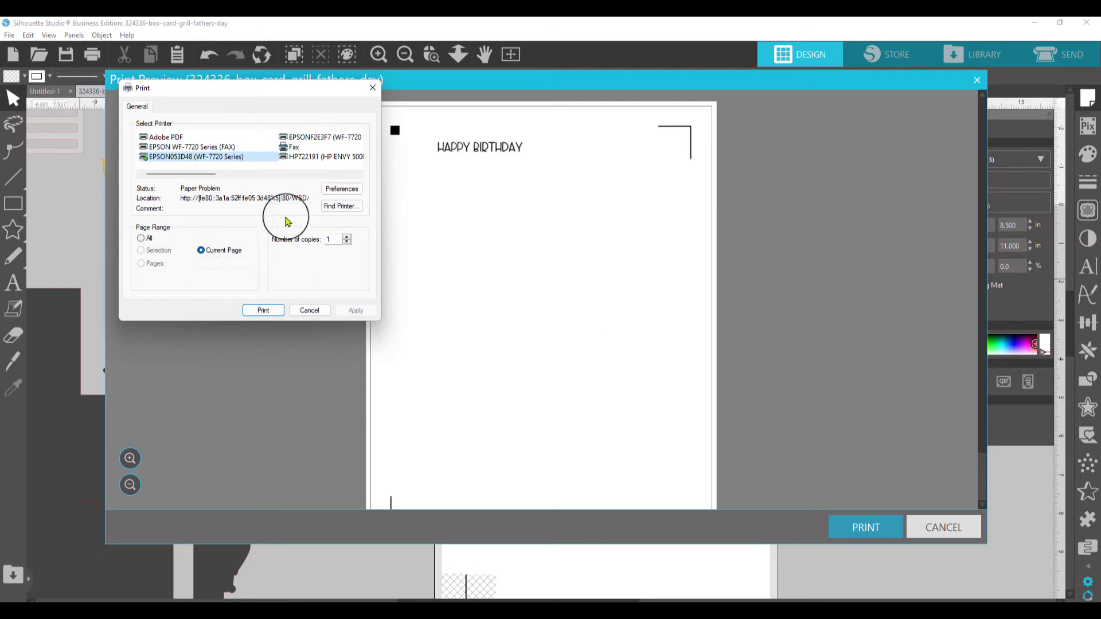
pyautogui.click(339, 189)
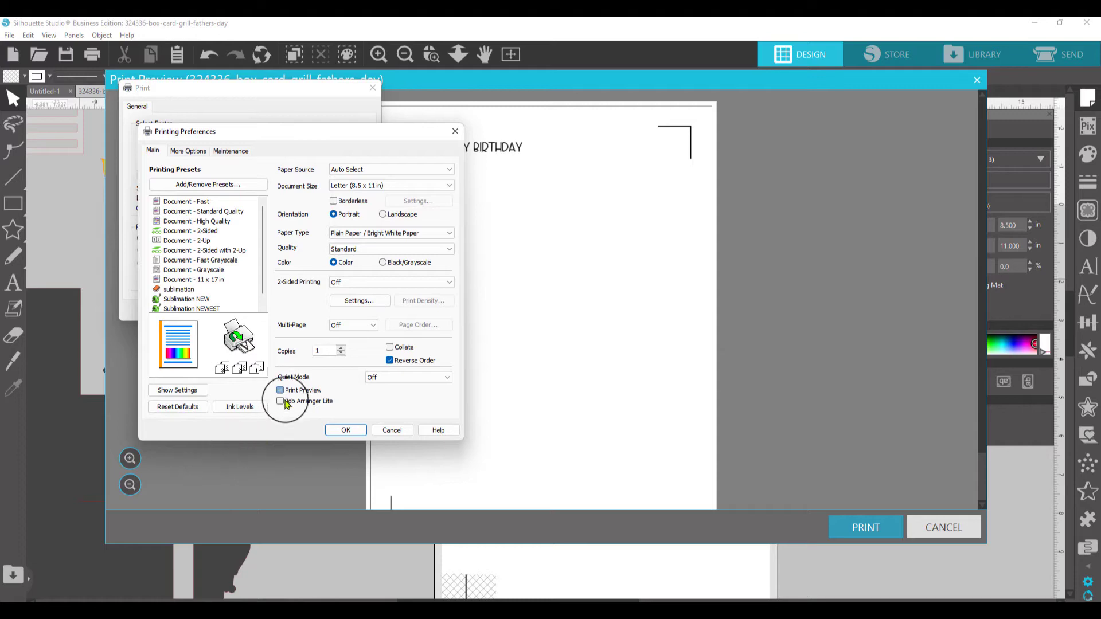
pyautogui.click(346, 431)
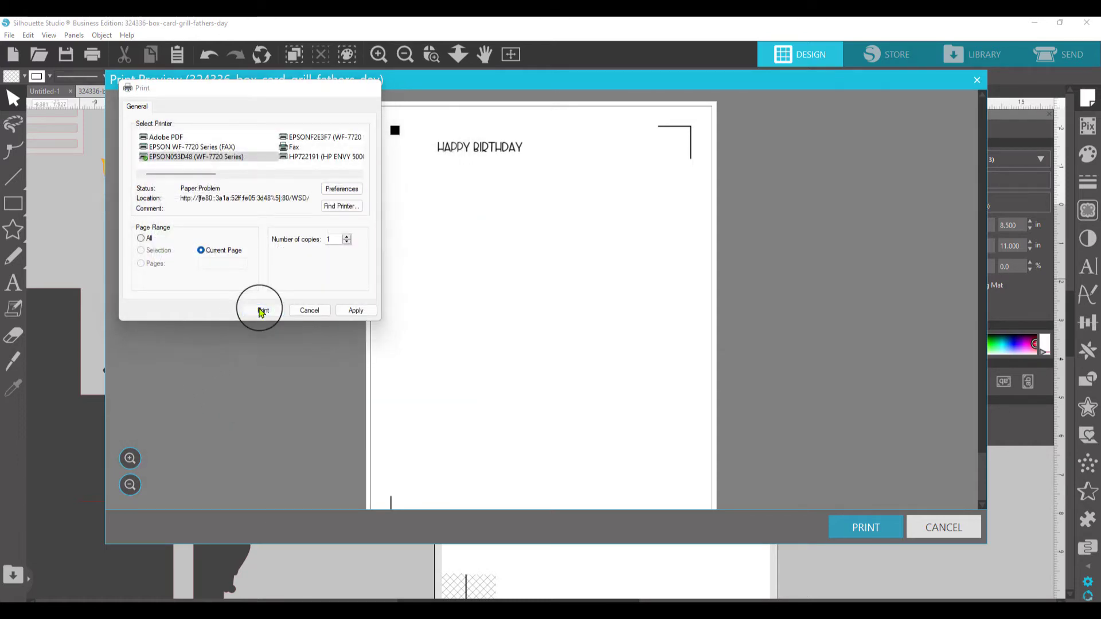
pyautogui.click(262, 311)
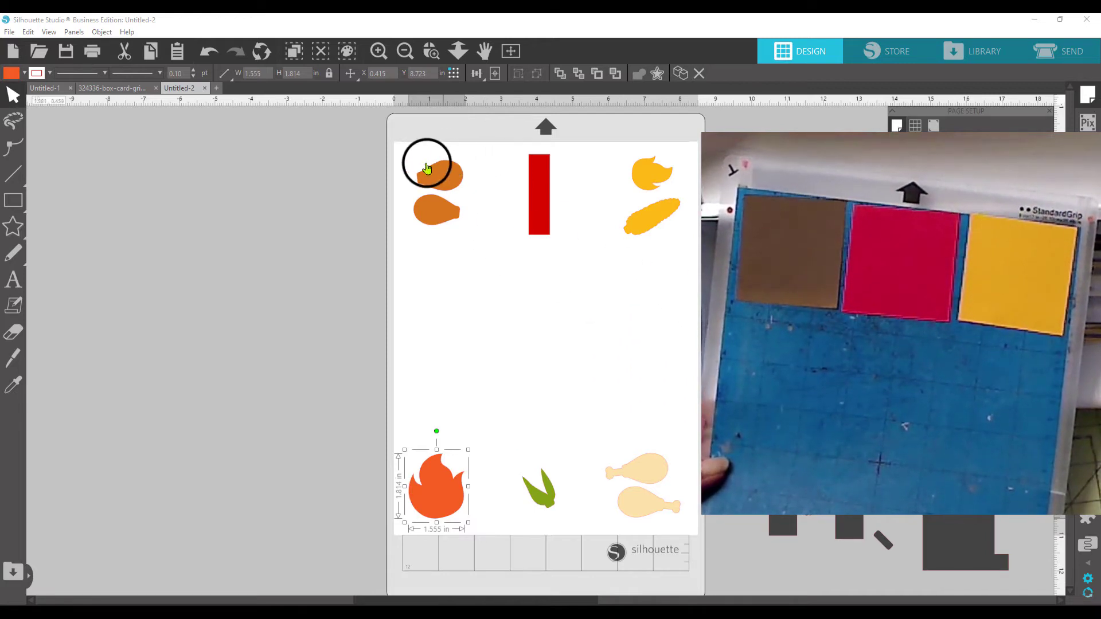
# Step: Match the brown, red and yellow pieces on the page to the cardstock squares on the mat, and open the send view
pyautogui.click(437, 216)
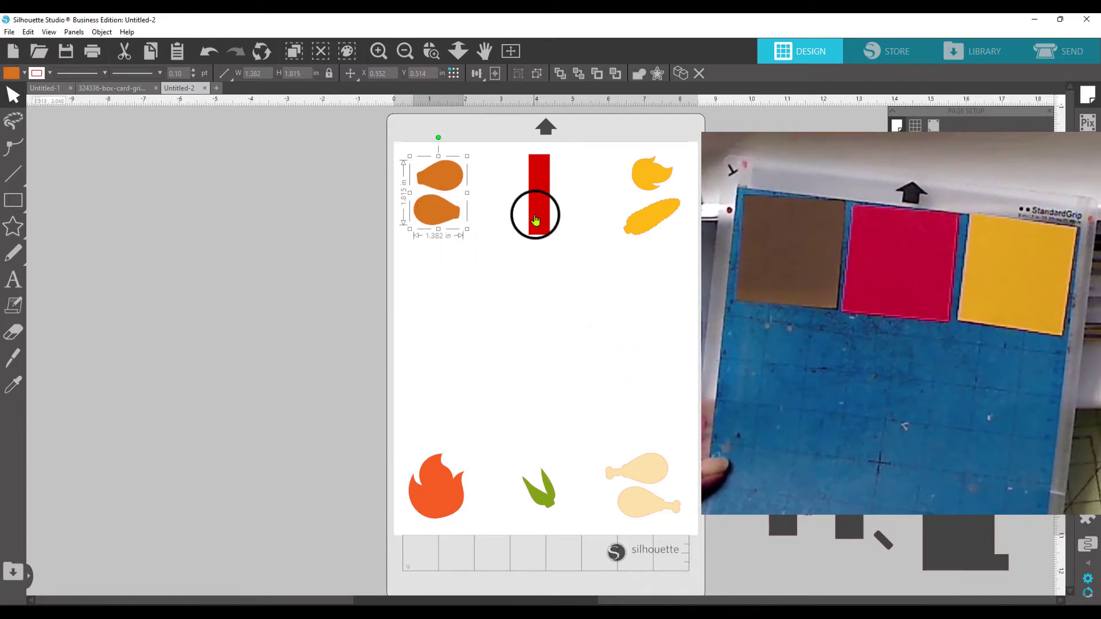
pyautogui.click(535, 220)
pyautogui.click(662, 230)
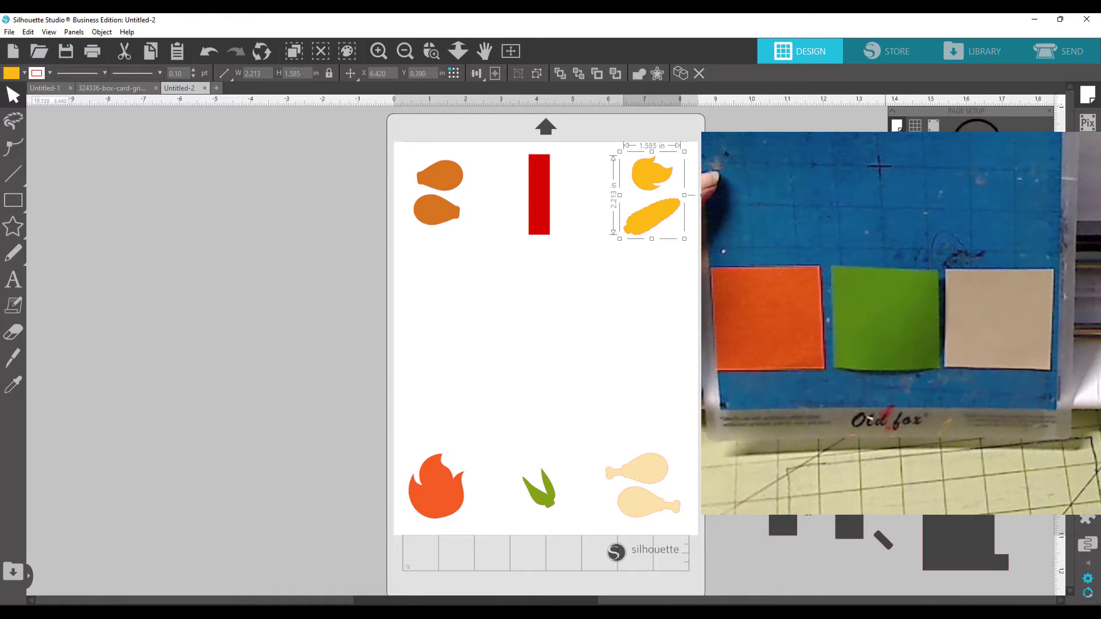
pyautogui.click(1052, 50)
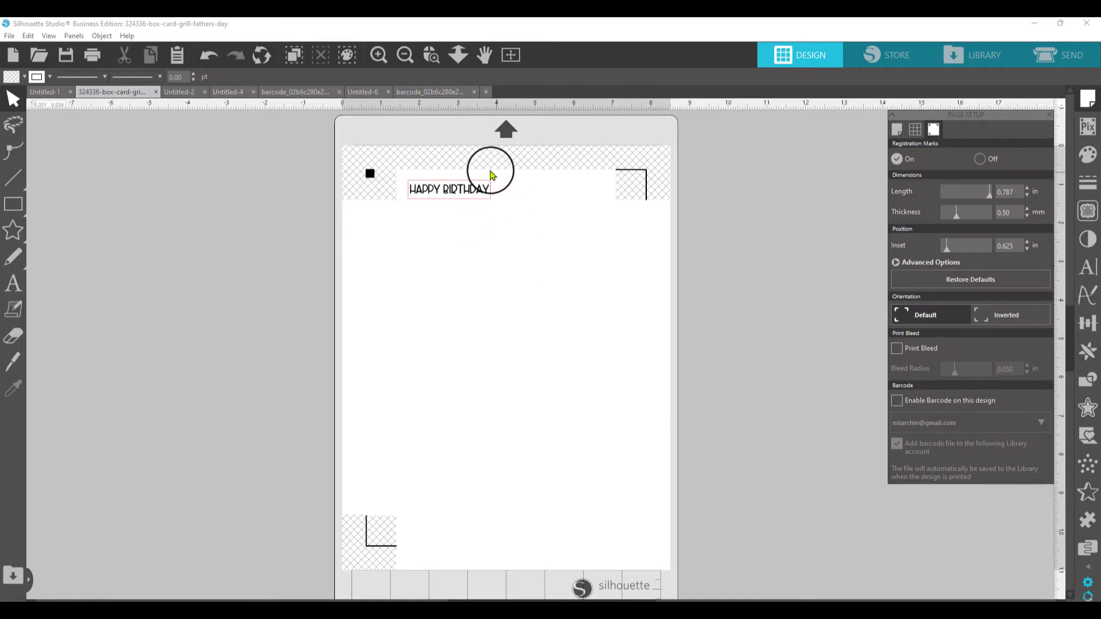
# Step: Nudge the "Happy Birthday" label slightly, and set all its lines to Cut in the send settings
pyautogui.moveTo(470, 187); pyautogui.dragTo(445, 191)
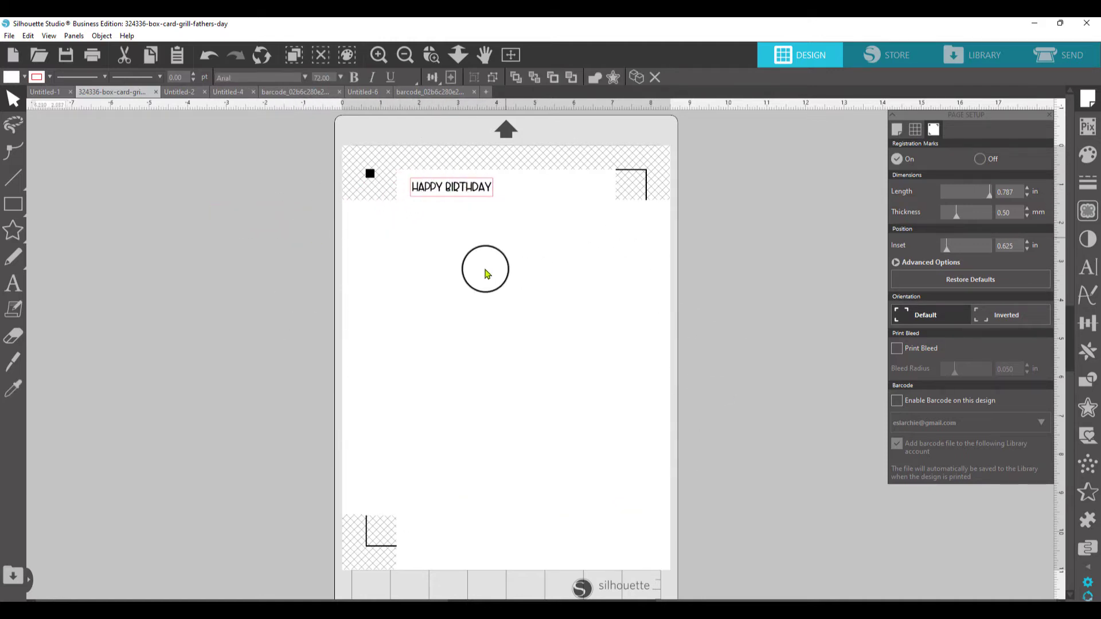
pyautogui.click(493, 416)
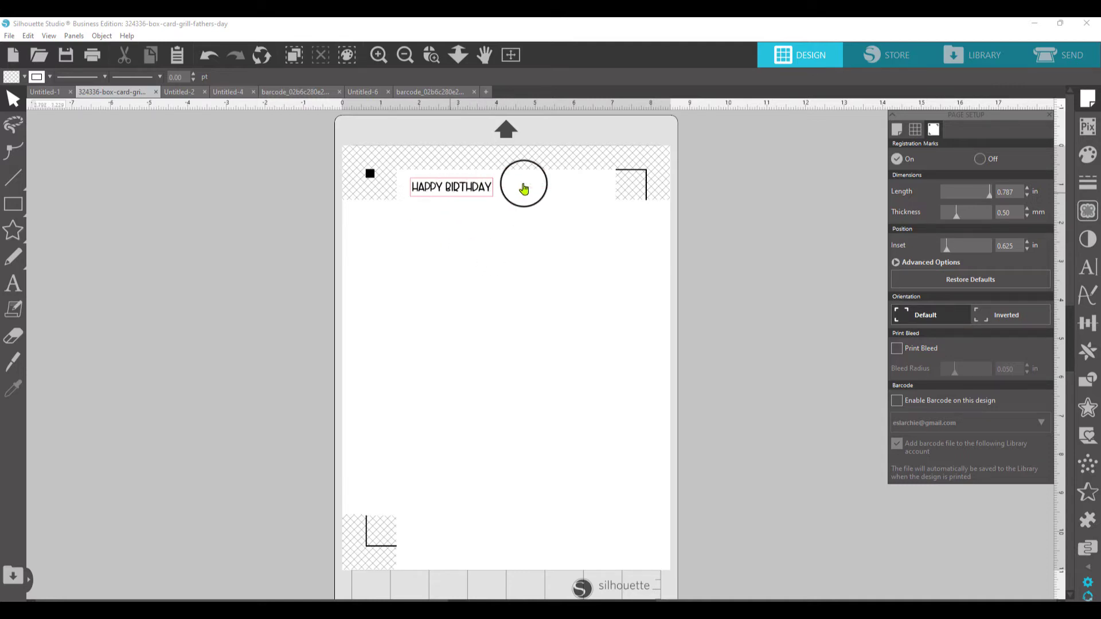
pyautogui.click(1047, 56)
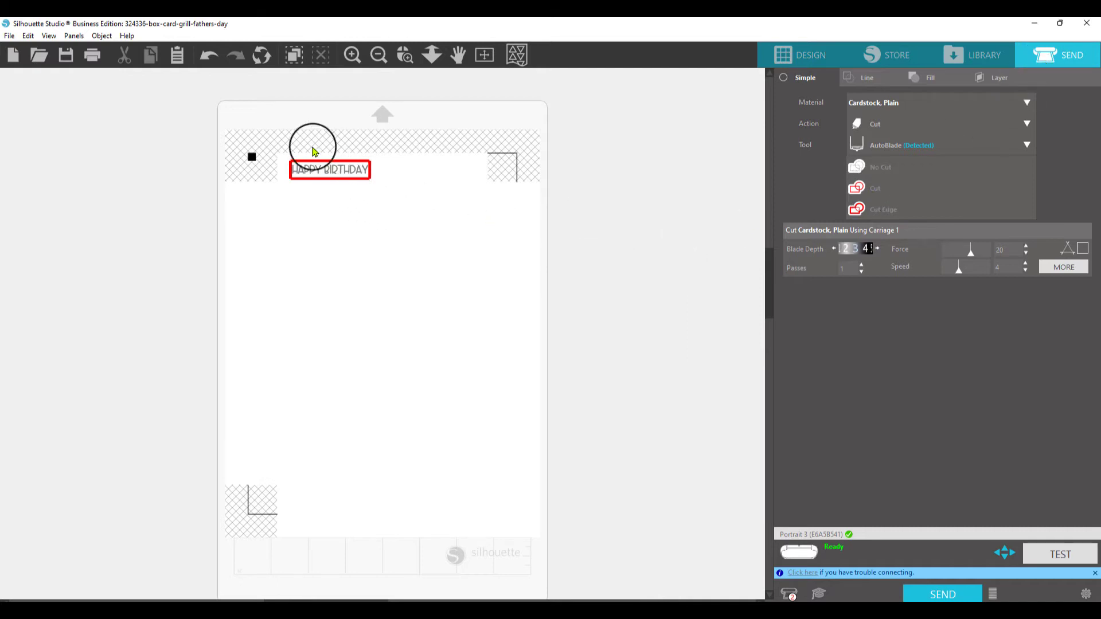
pyautogui.moveTo(291, 135); pyautogui.dragTo(423, 217)
pyautogui.click(873, 192)
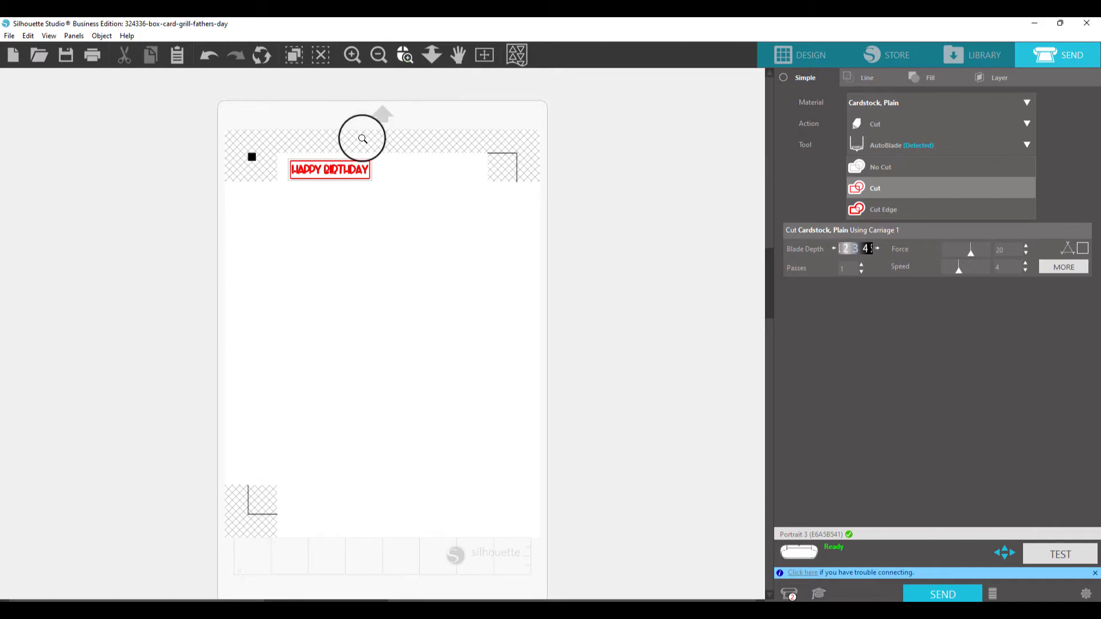
# Step: Set the "Happy Birthday" label to Cut Edge so only its outer rectangle is cut
pyautogui.moveTo(261, 119); pyautogui.dragTo(403, 229)
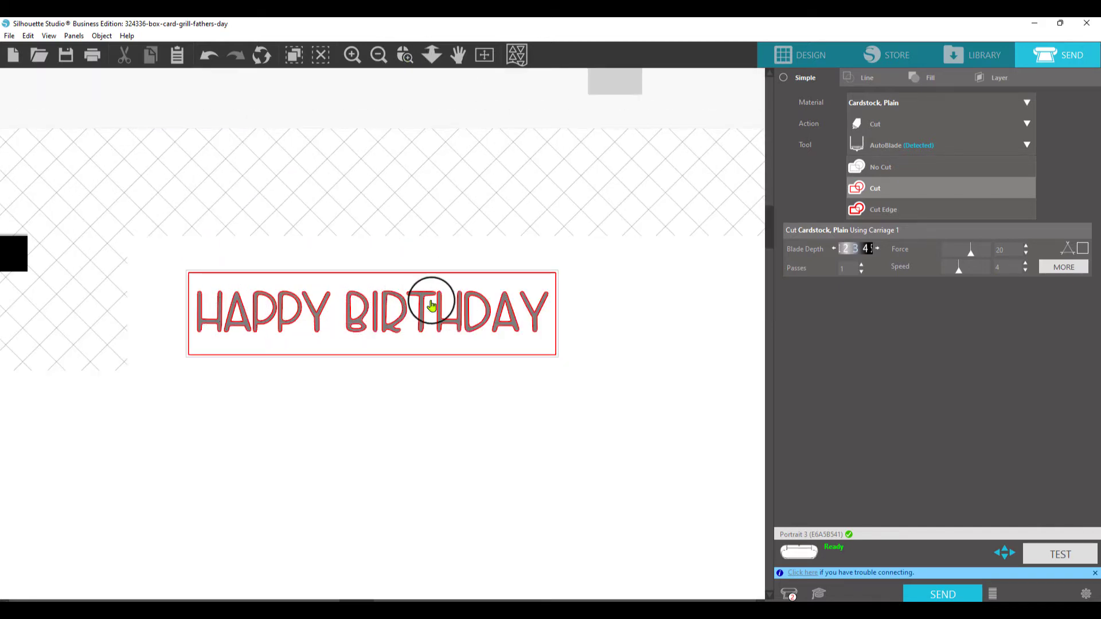
pyautogui.click(901, 218)
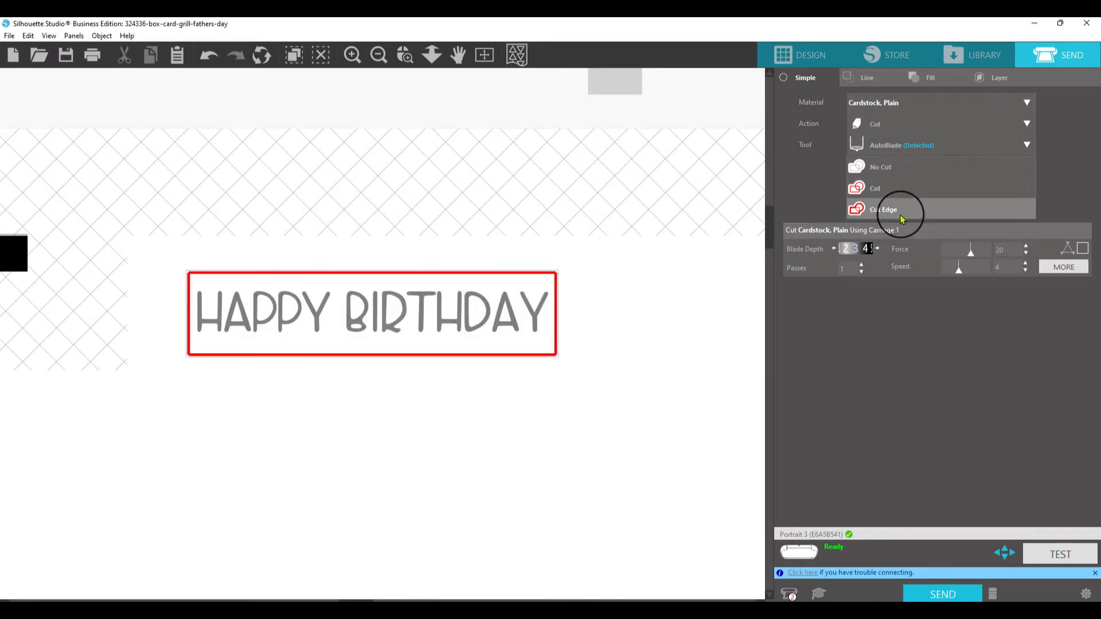
# Step: Return to the design view and enable a barcode on this design in the registration mark settings
pyautogui.click(802, 56)
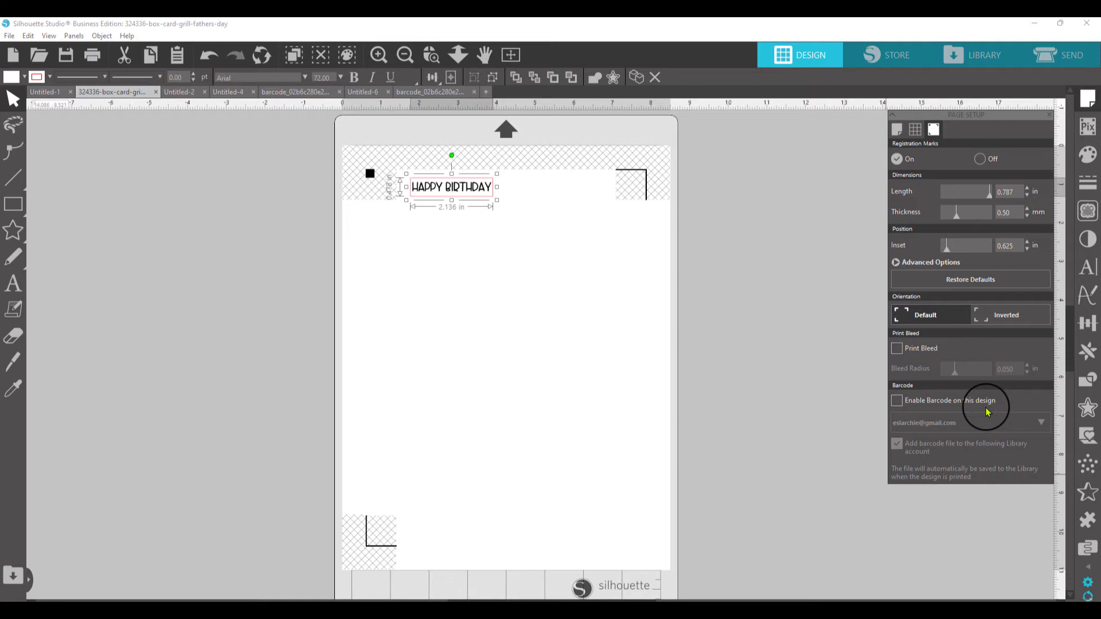
pyautogui.click(897, 401)
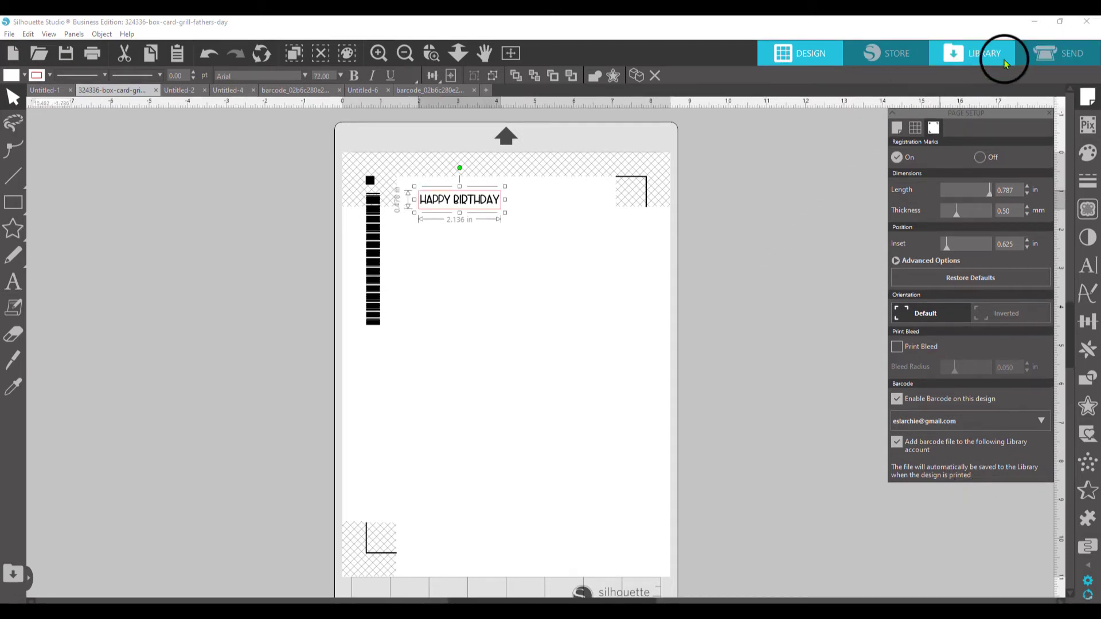
# Step: Sort the library's User Designs folder by date modified and look through it for saved barcode files
pyautogui.click(983, 55)
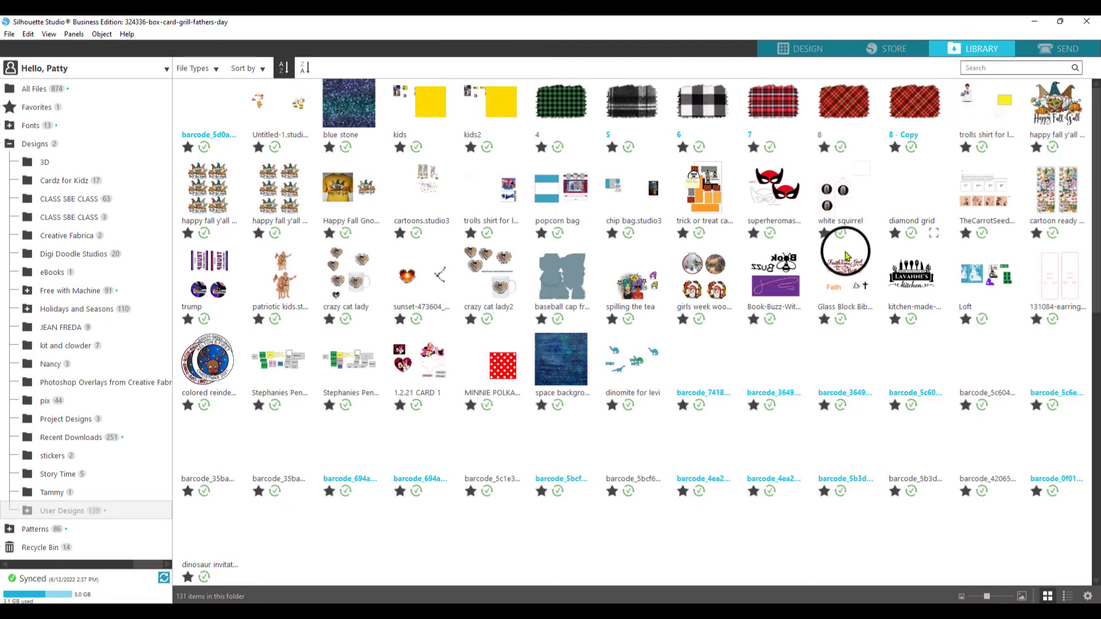
pyautogui.rightClick(840, 542)
pyautogui.moveTo(895, 494)
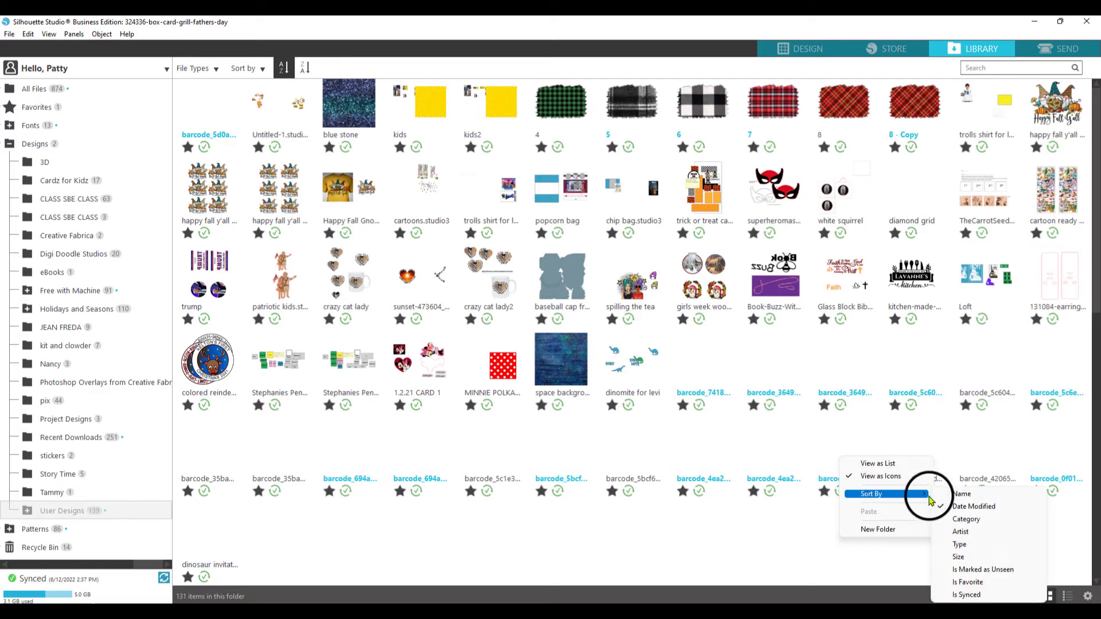
pyautogui.click(988, 508)
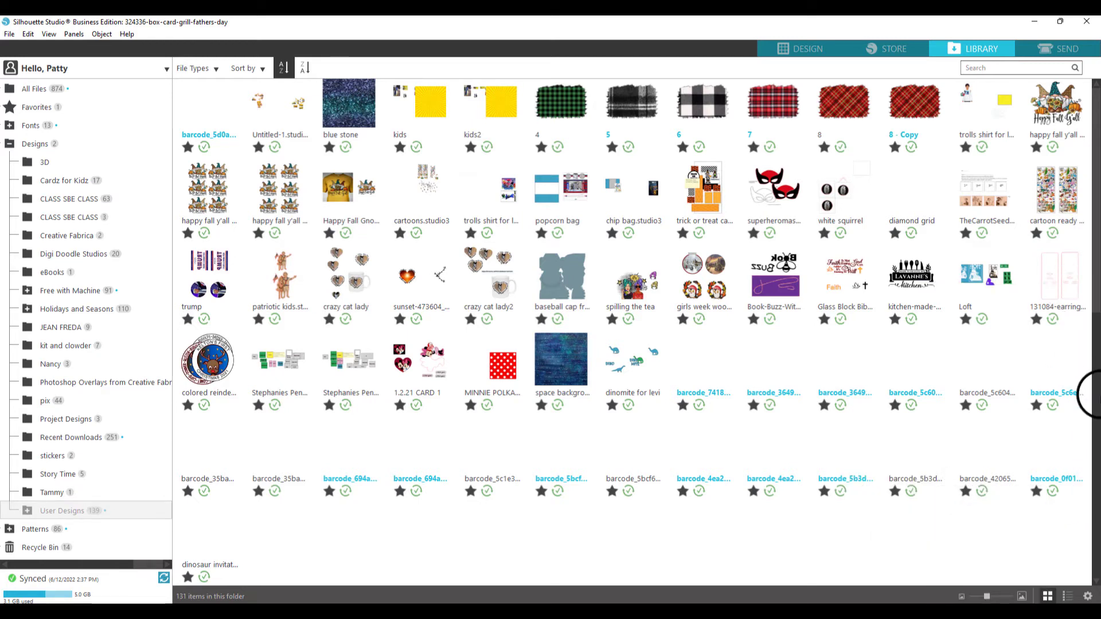
pyautogui.scroll(3, 894, 252)
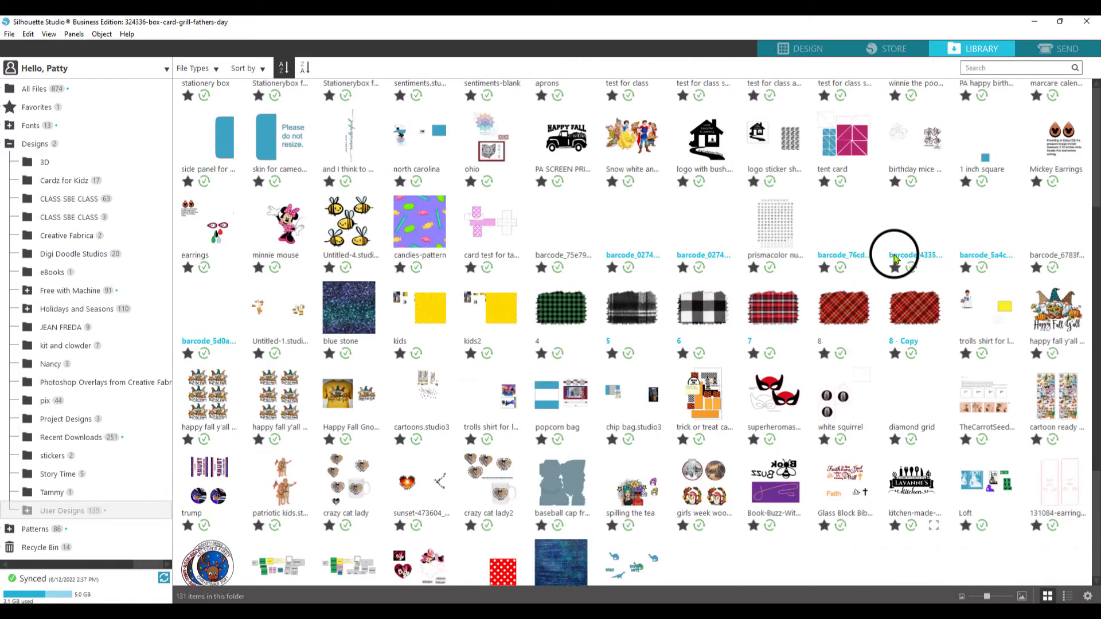
pyautogui.scroll(2, 895, 250)
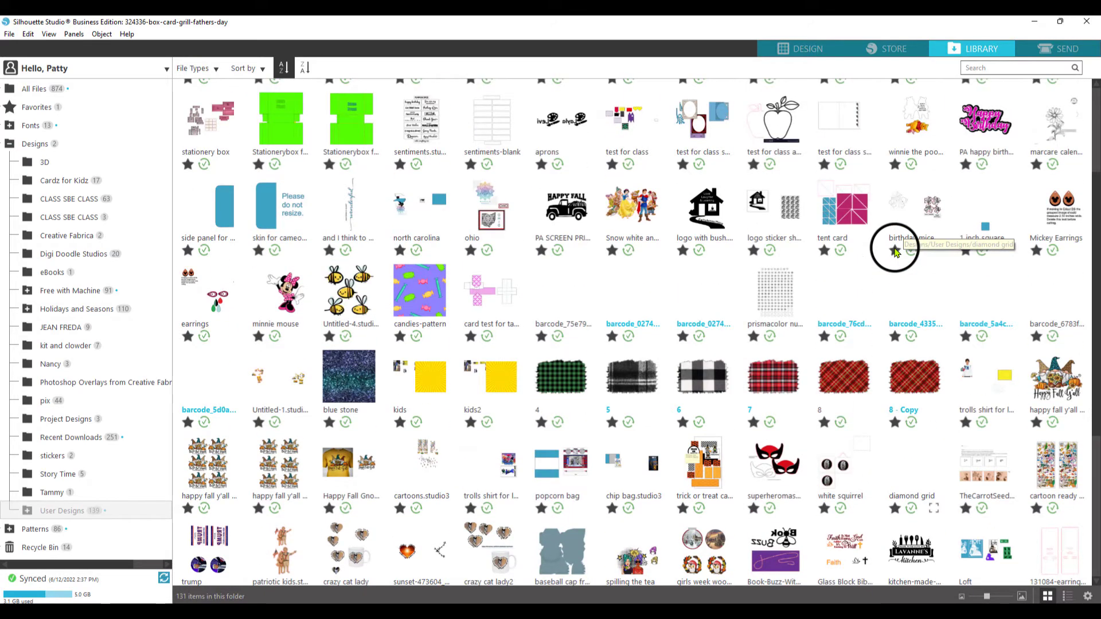
pyautogui.scroll(-5, 889, 250)
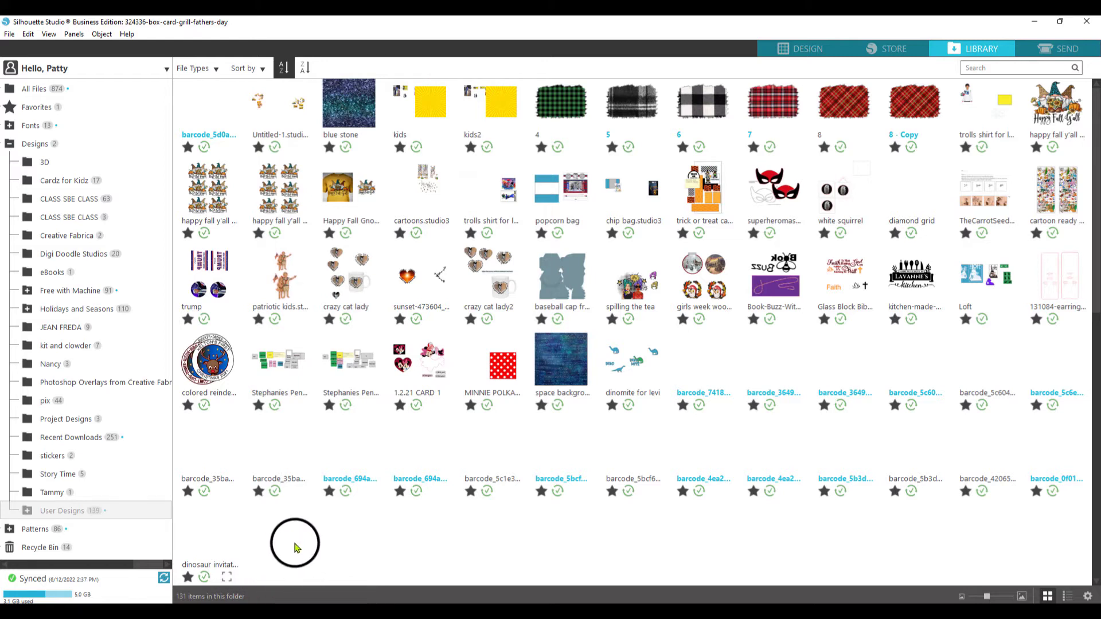
# Step: Return to the design and print one copy of the barcoded current page on the EPSON053D48 (WF-7720 Series) printer
pyautogui.click(829, 53)
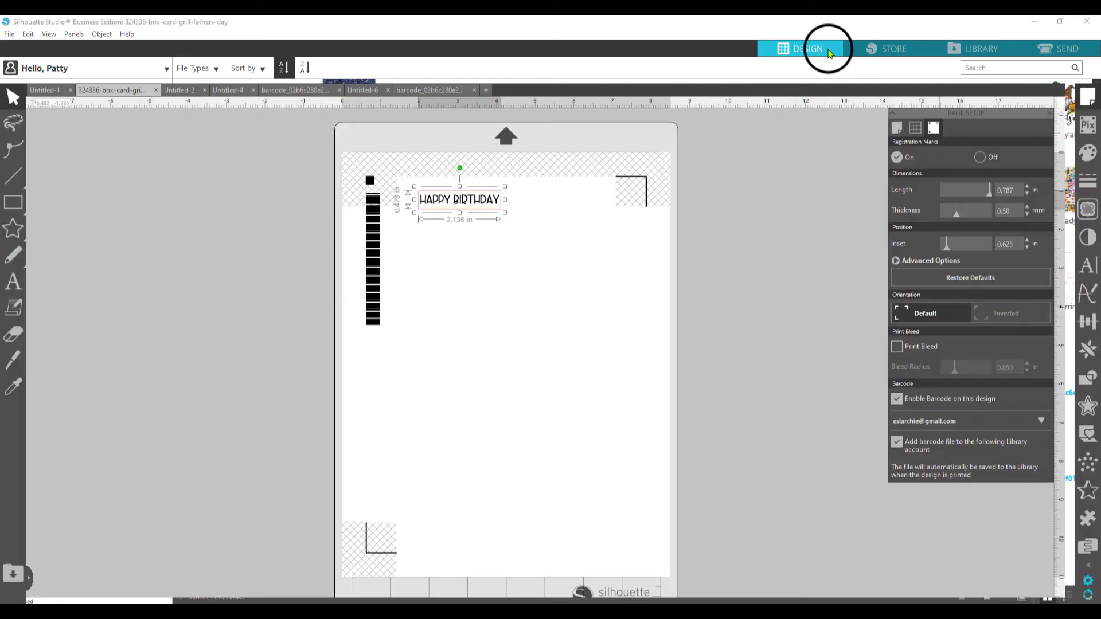
pyautogui.click(9, 34)
pyautogui.click(63, 220)
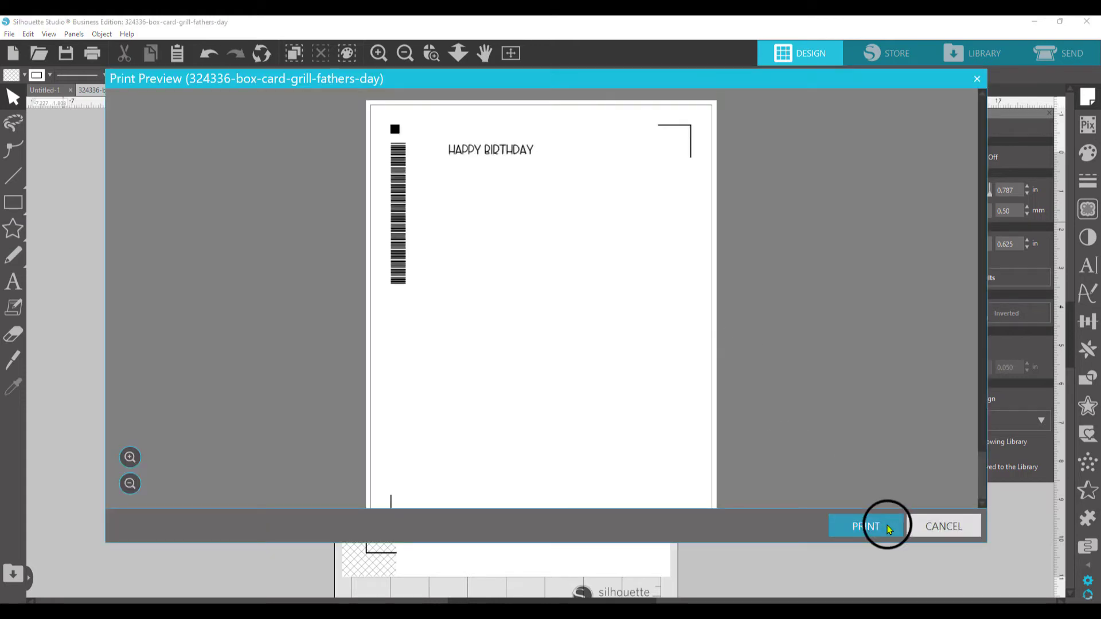
pyautogui.click(883, 526)
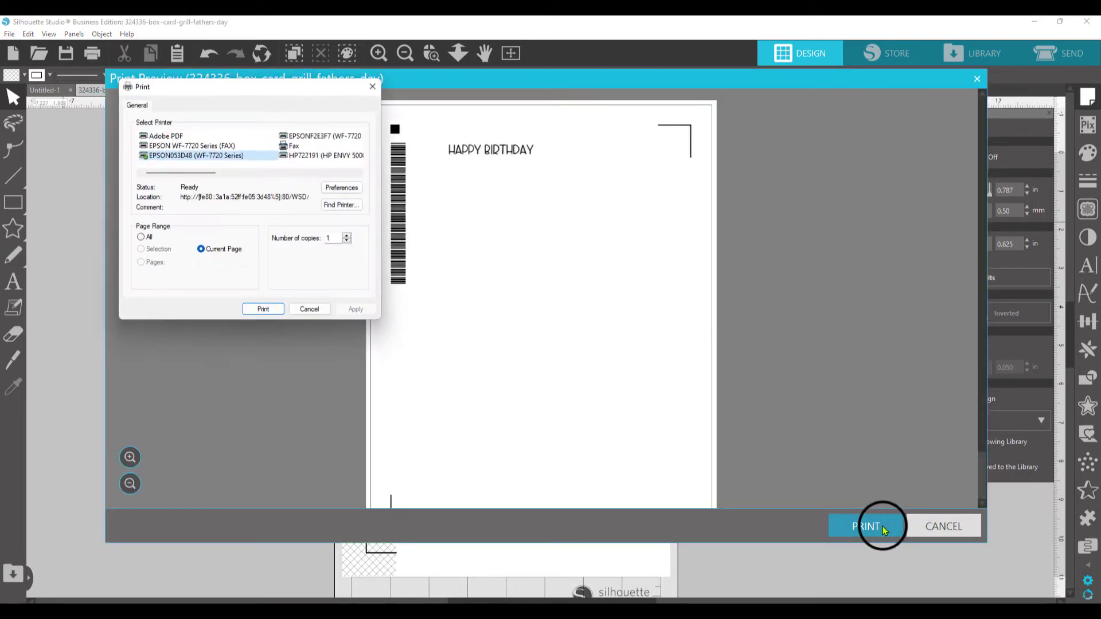
pyautogui.click(258, 309)
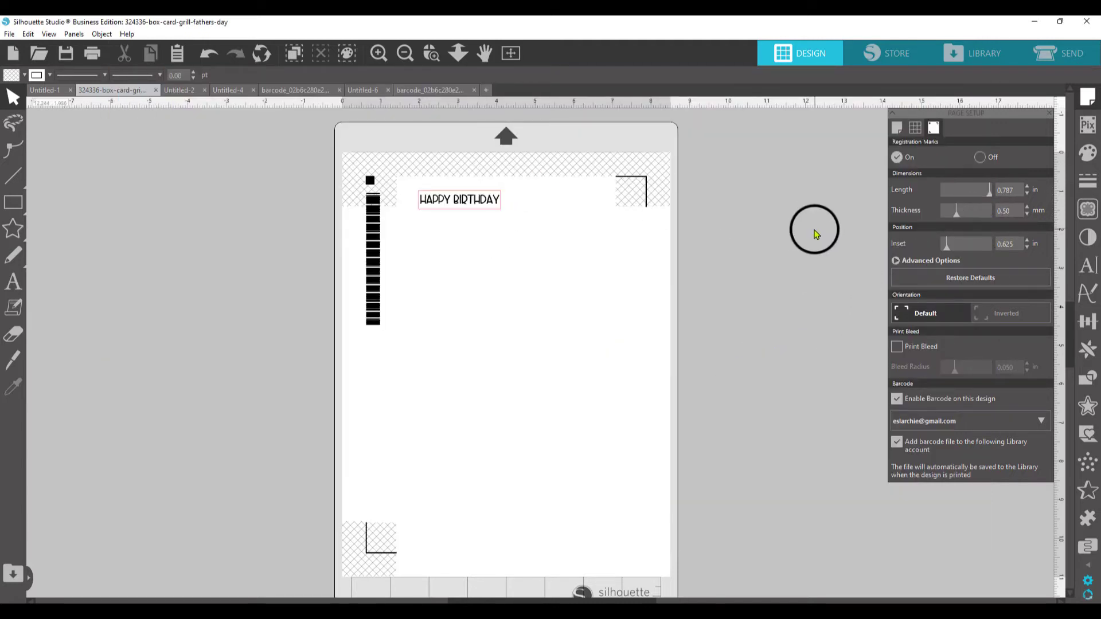
# Step: Check all files in the library for the newly saved barcode file, and return to the design view
pyautogui.click(982, 57)
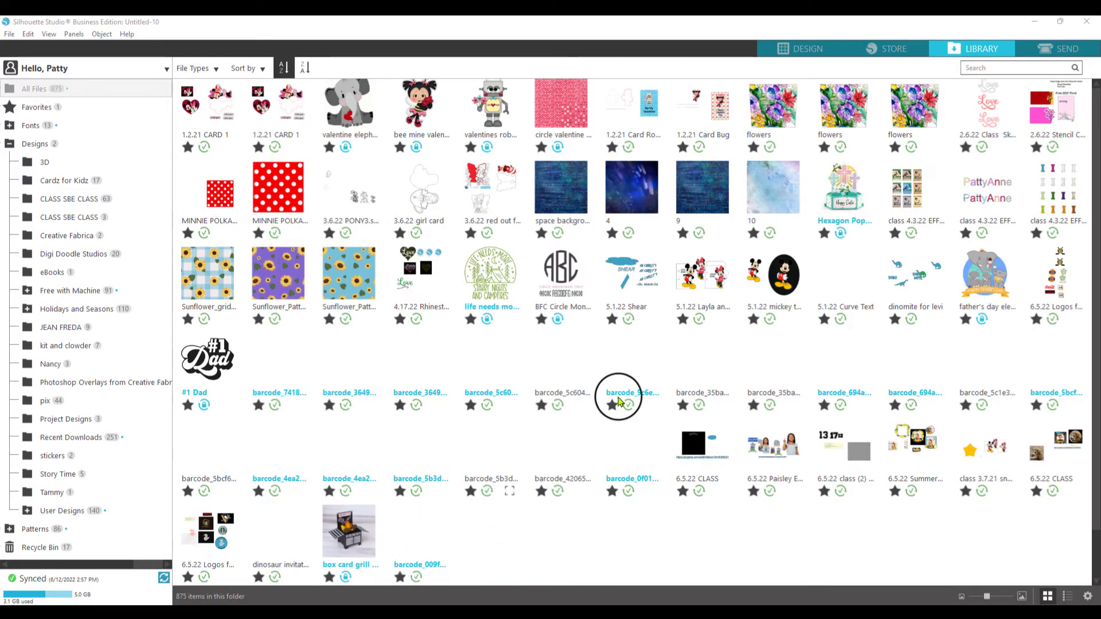
pyautogui.click(807, 49)
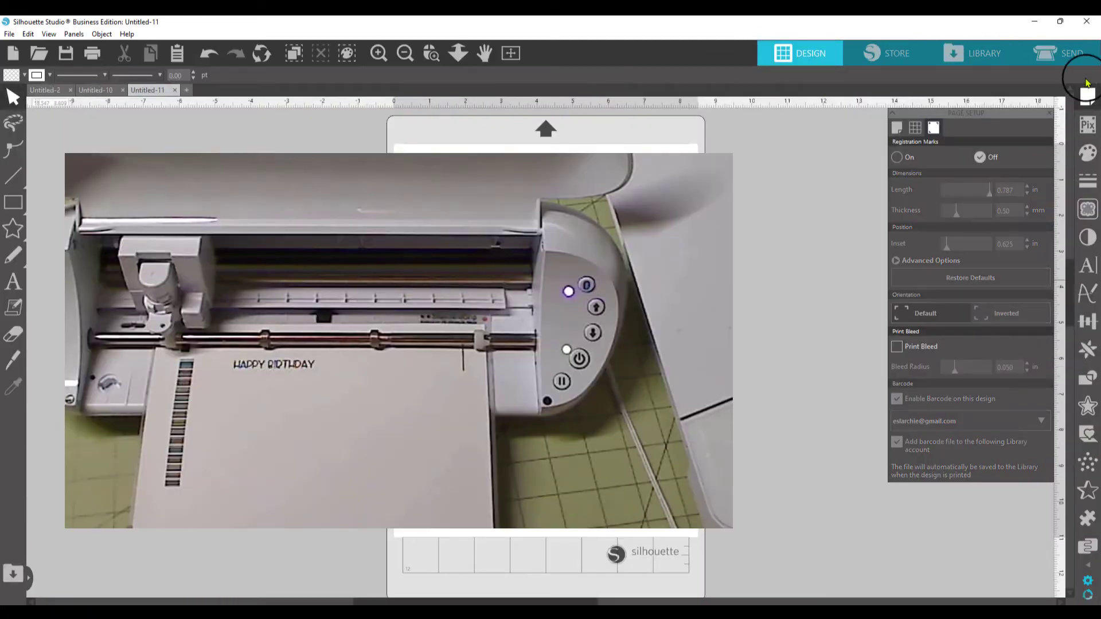
# Step: Open the send view of the blank document and switch sending to the job queue for the barcoded page
pyautogui.click(1072, 53)
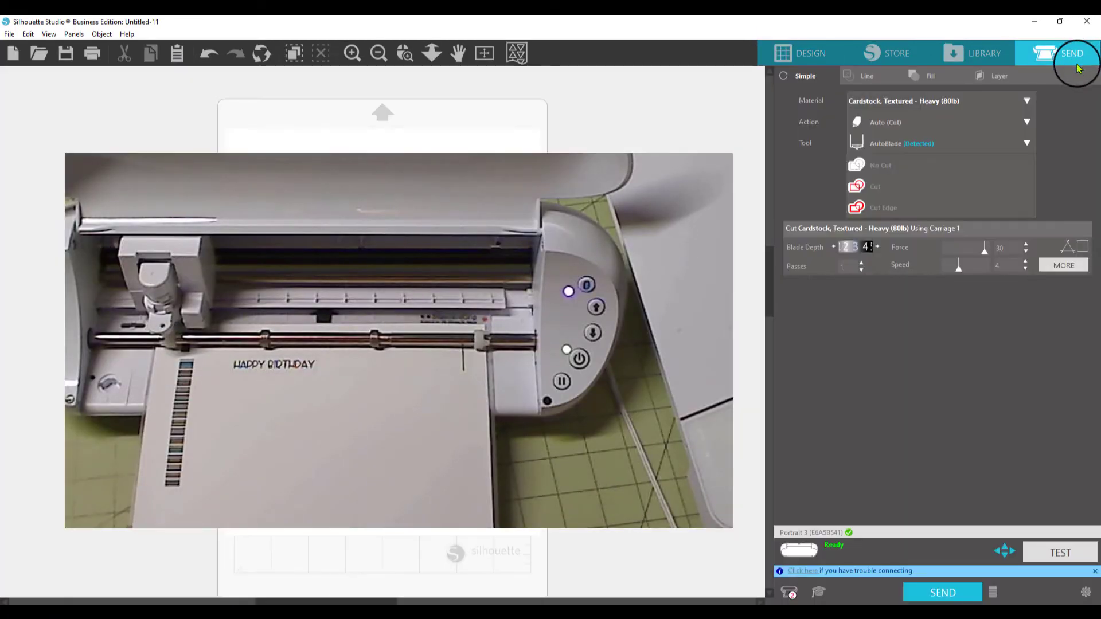
pyautogui.click(993, 593)
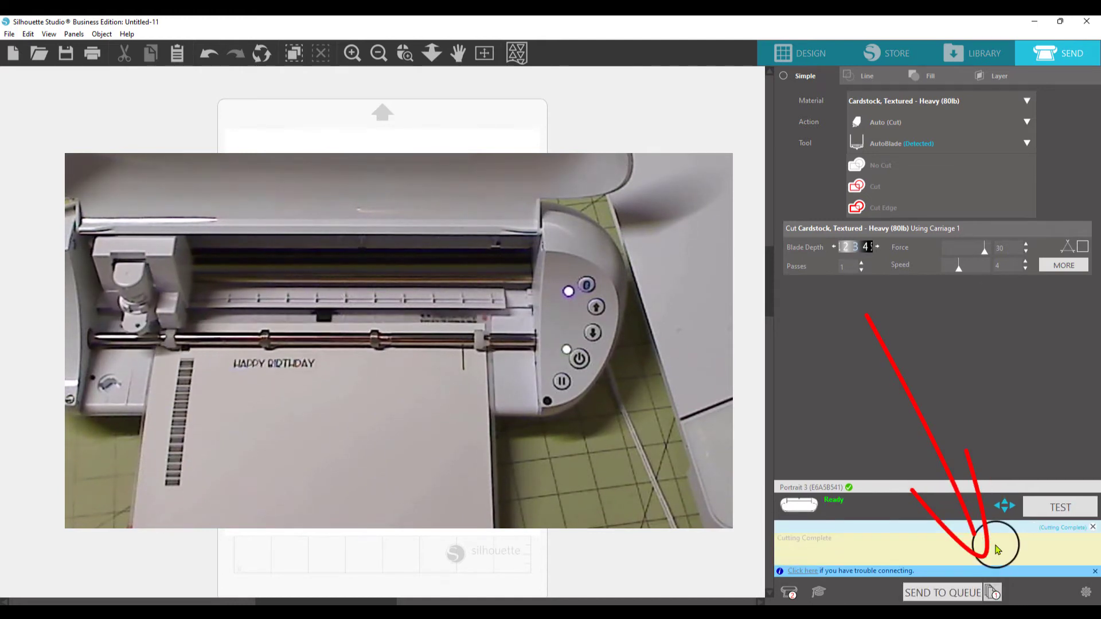